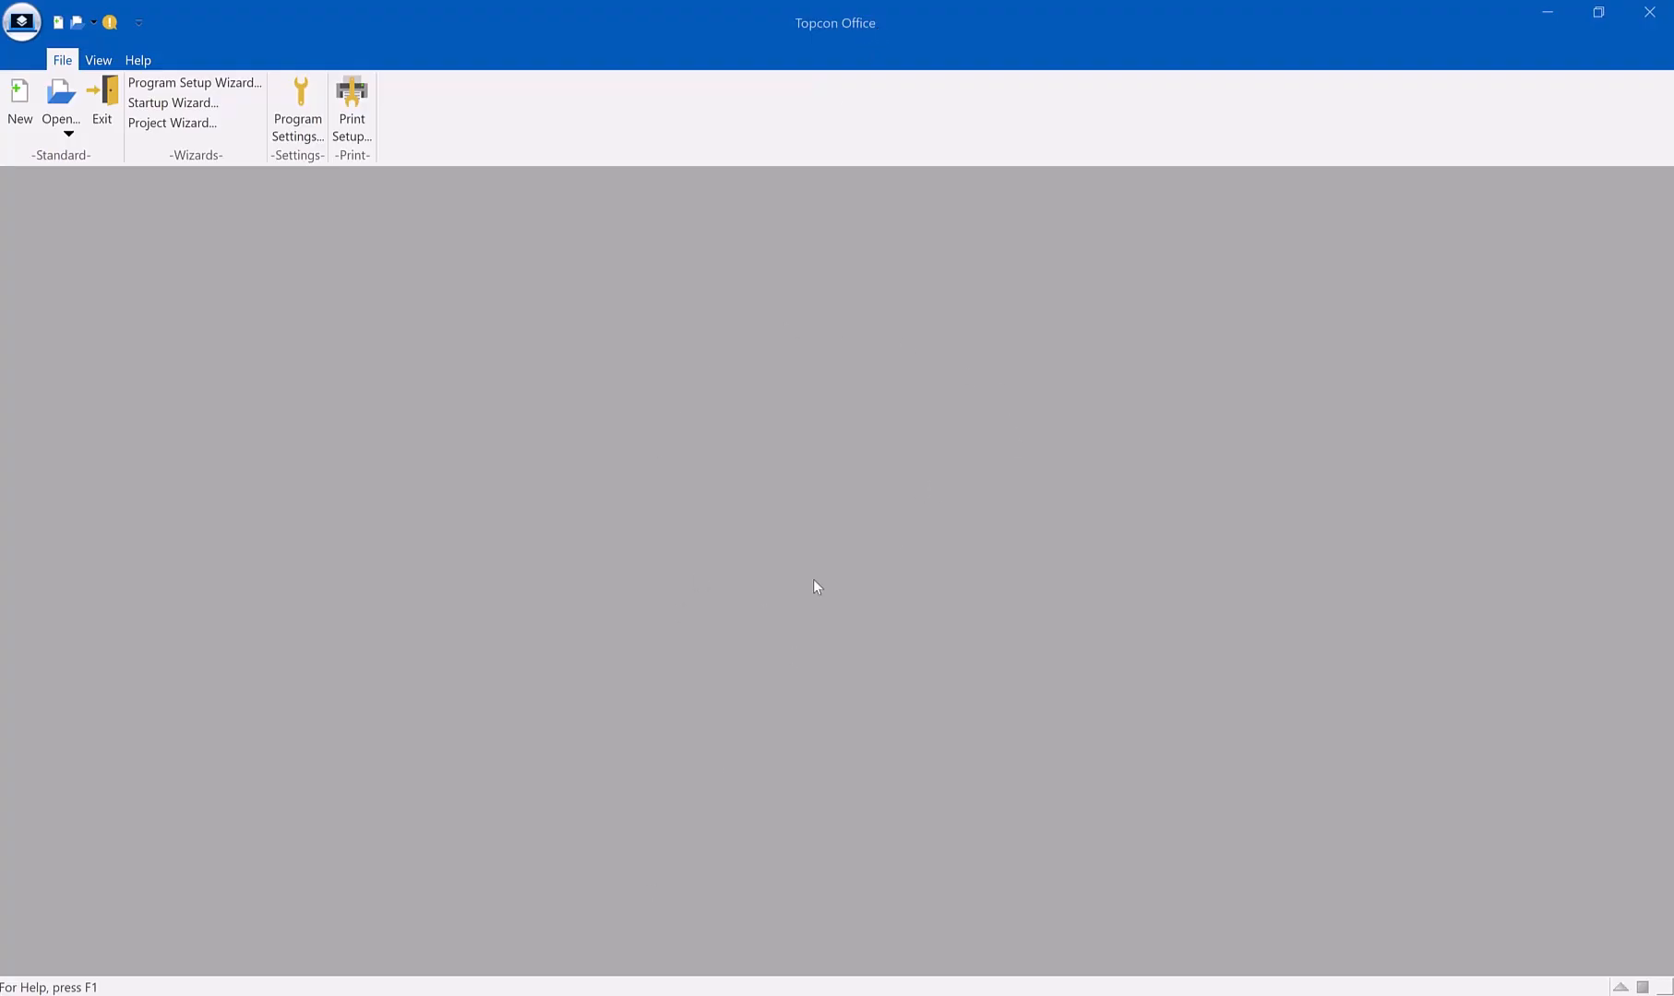
# Create a new project and connect it to the Sitelink3D site 7933 Training Site 2024 in the Professional Services Training organization
pyautogui.click(15, 114)
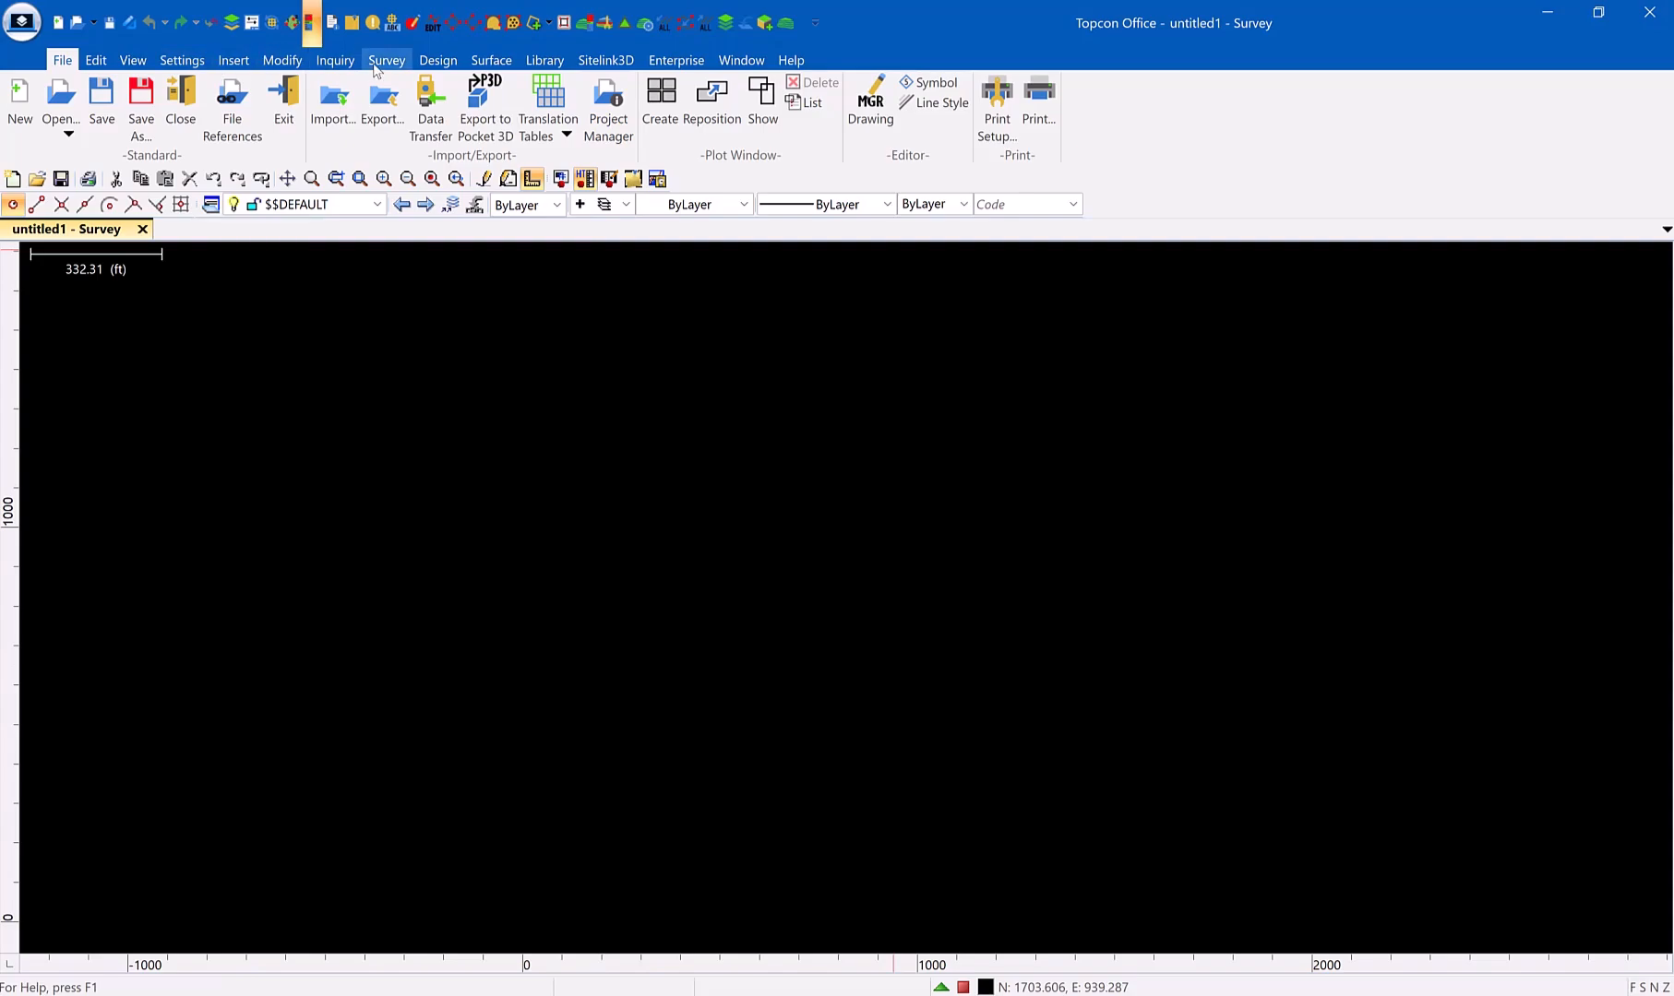
pyautogui.click(607, 61)
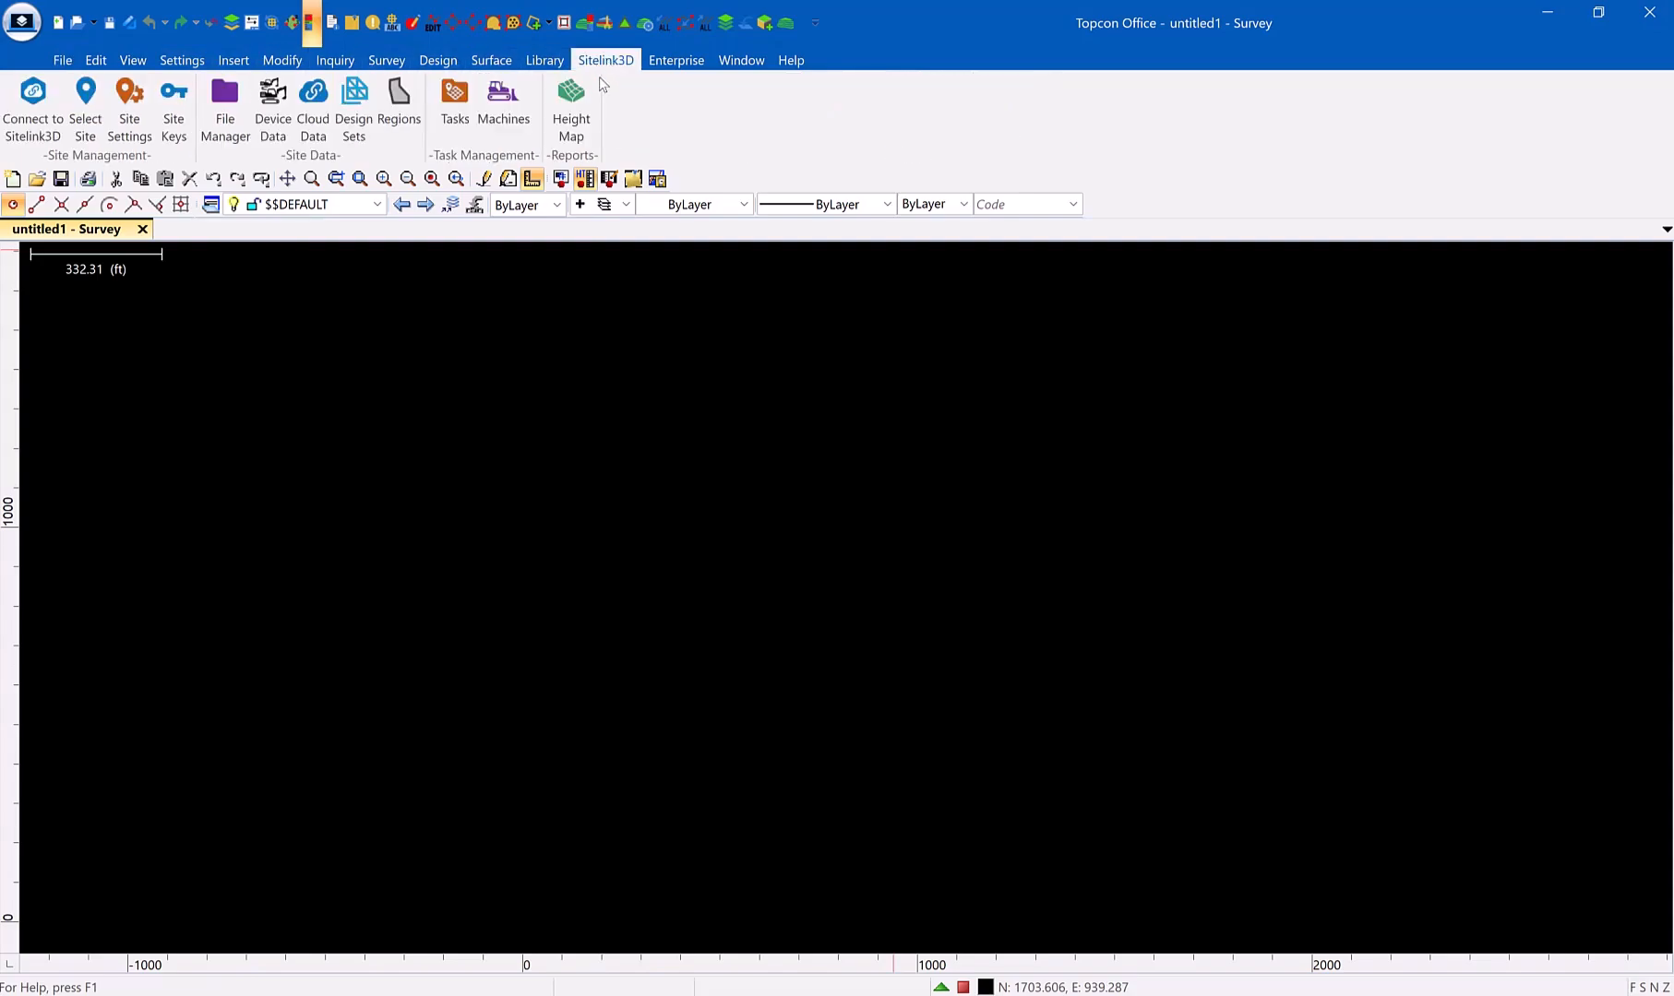
pyautogui.click(32, 104)
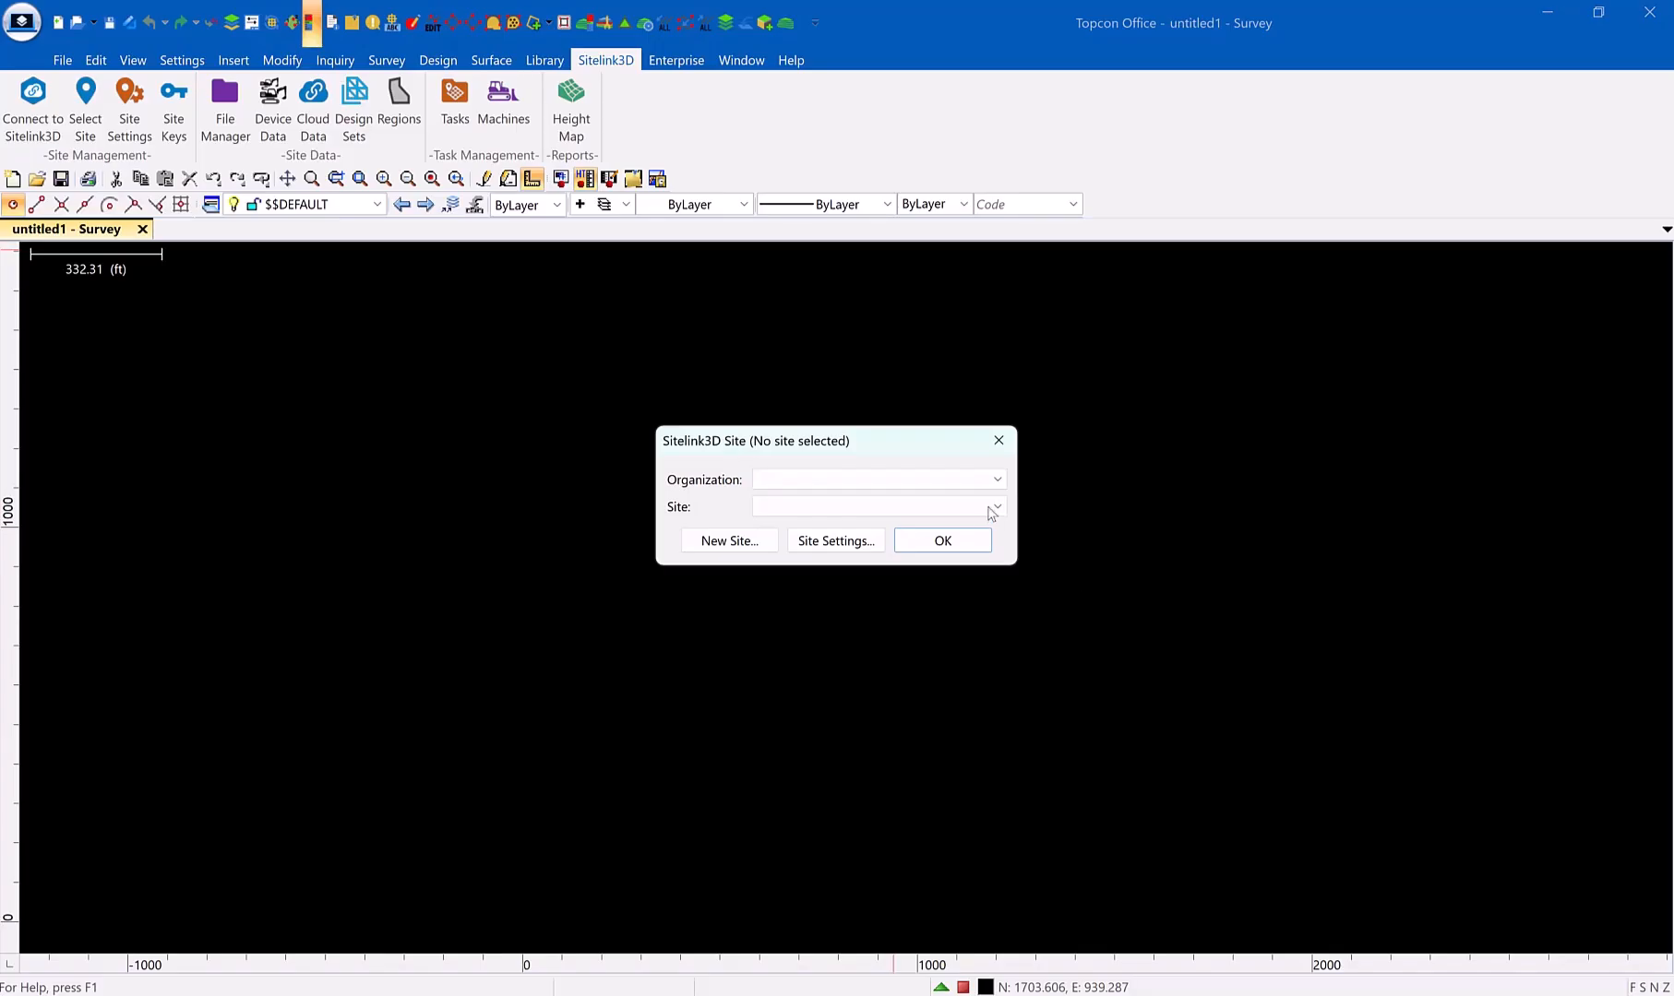
pyautogui.click(882, 481)
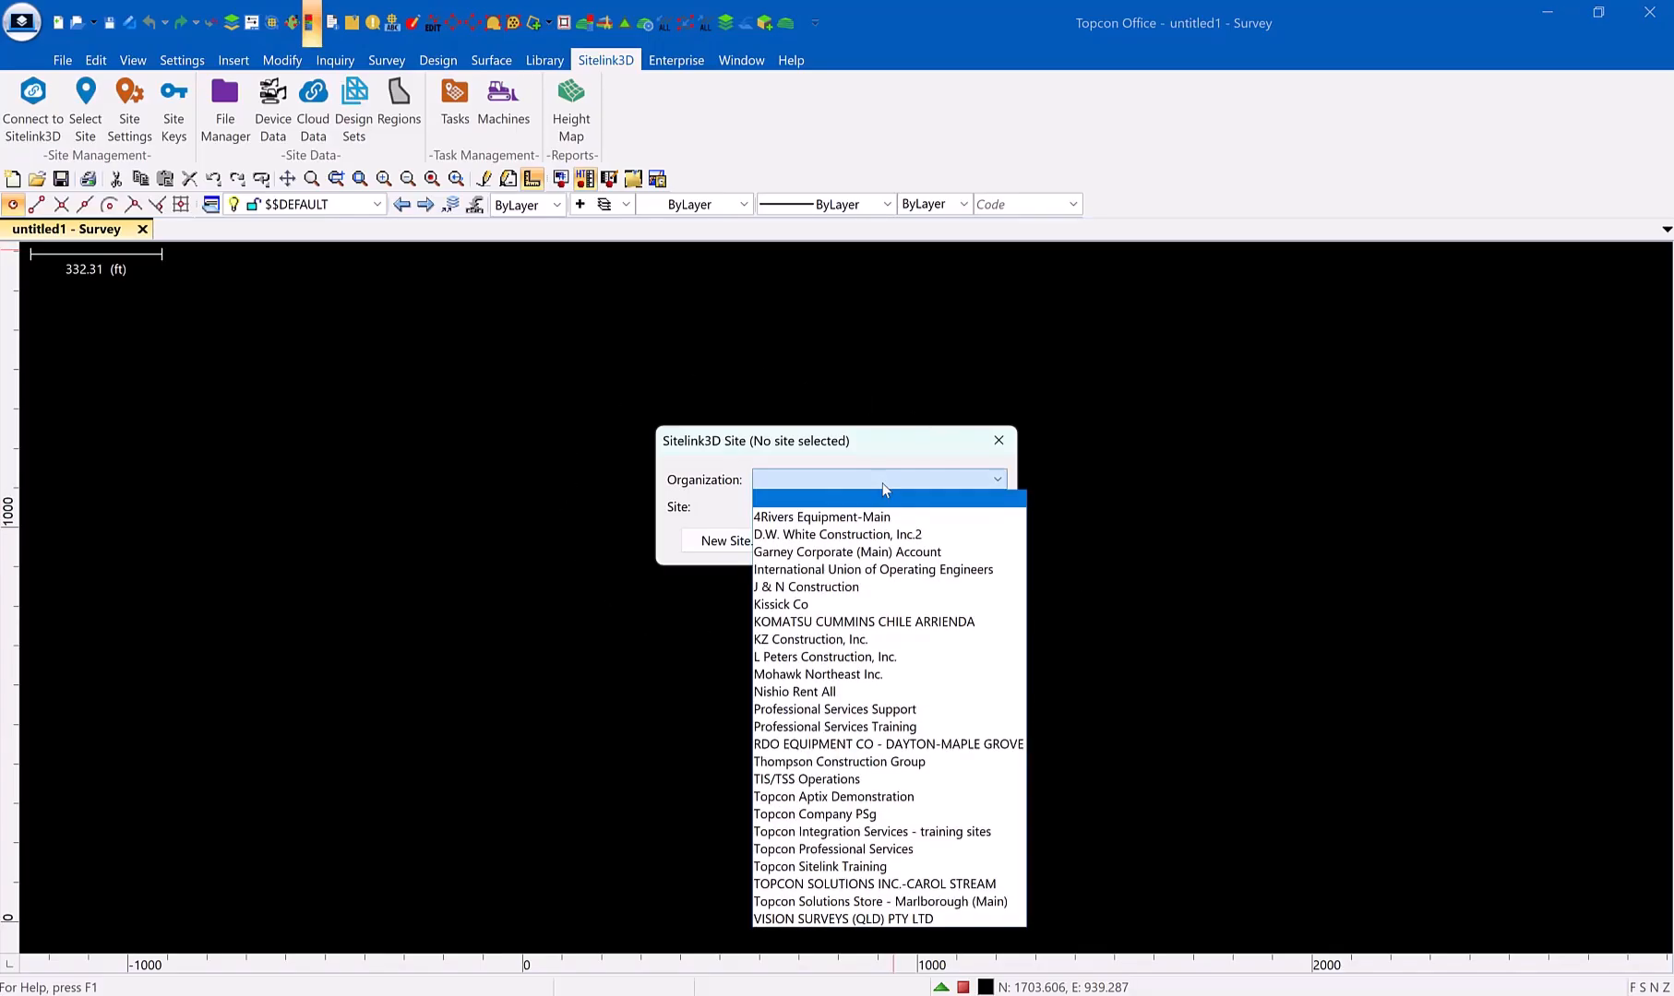
pyautogui.click(879, 729)
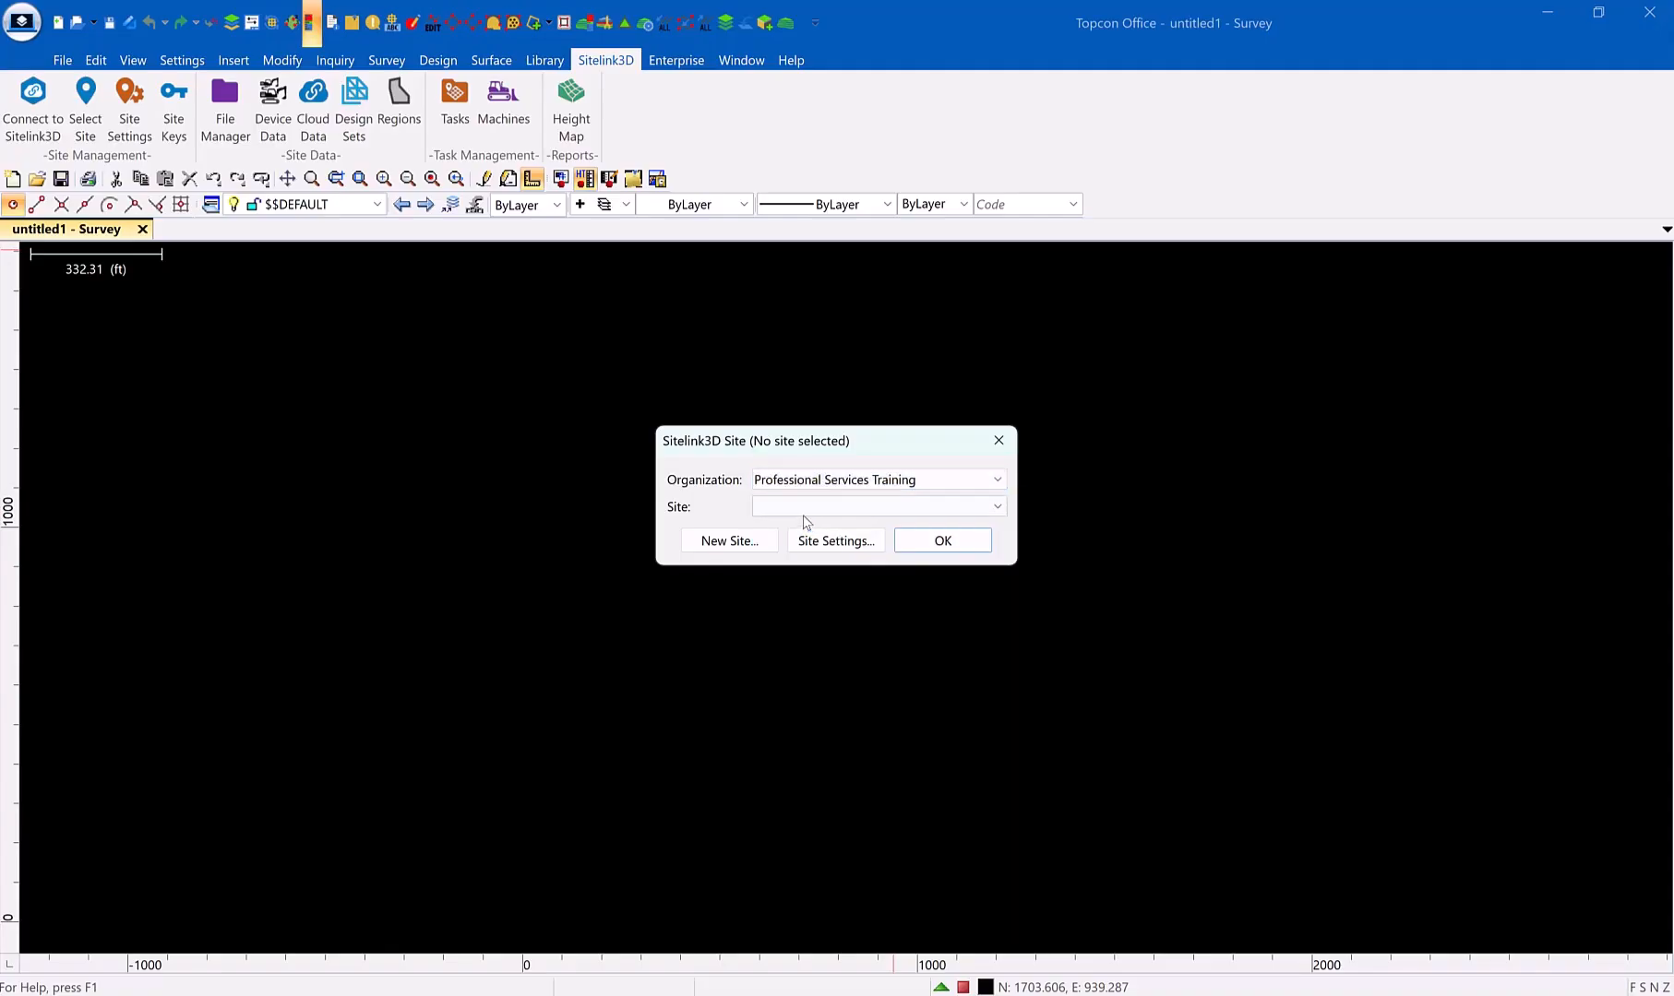
pyautogui.click(803, 509)
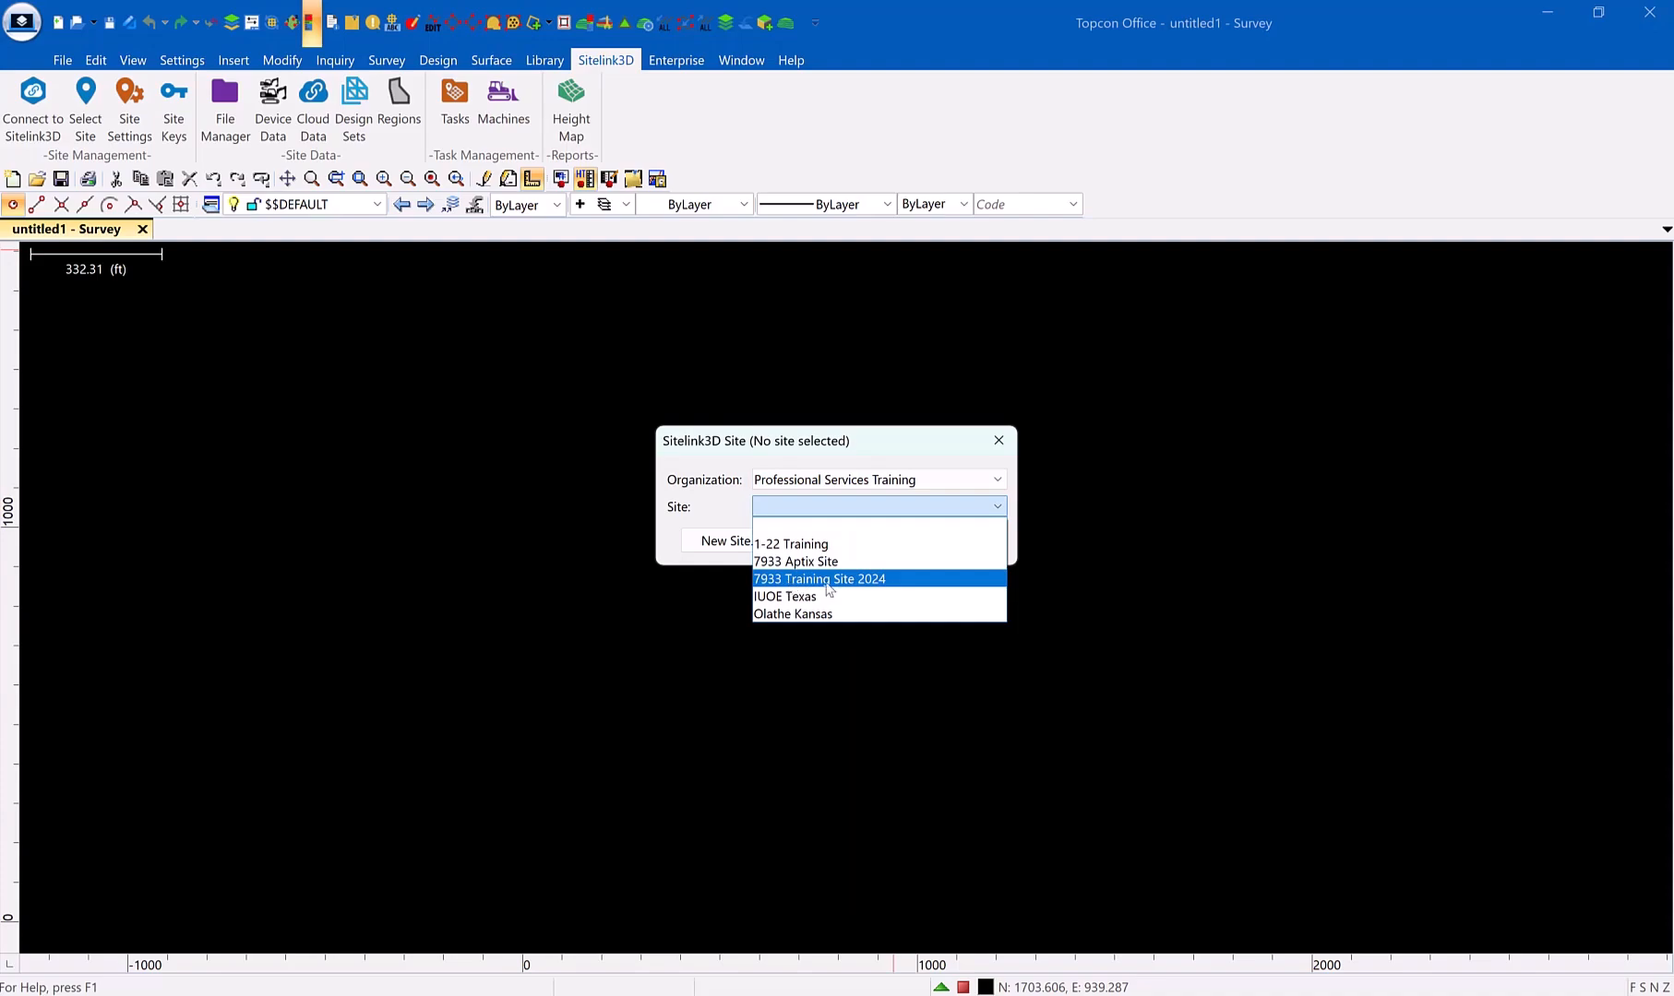
pyautogui.click(858, 580)
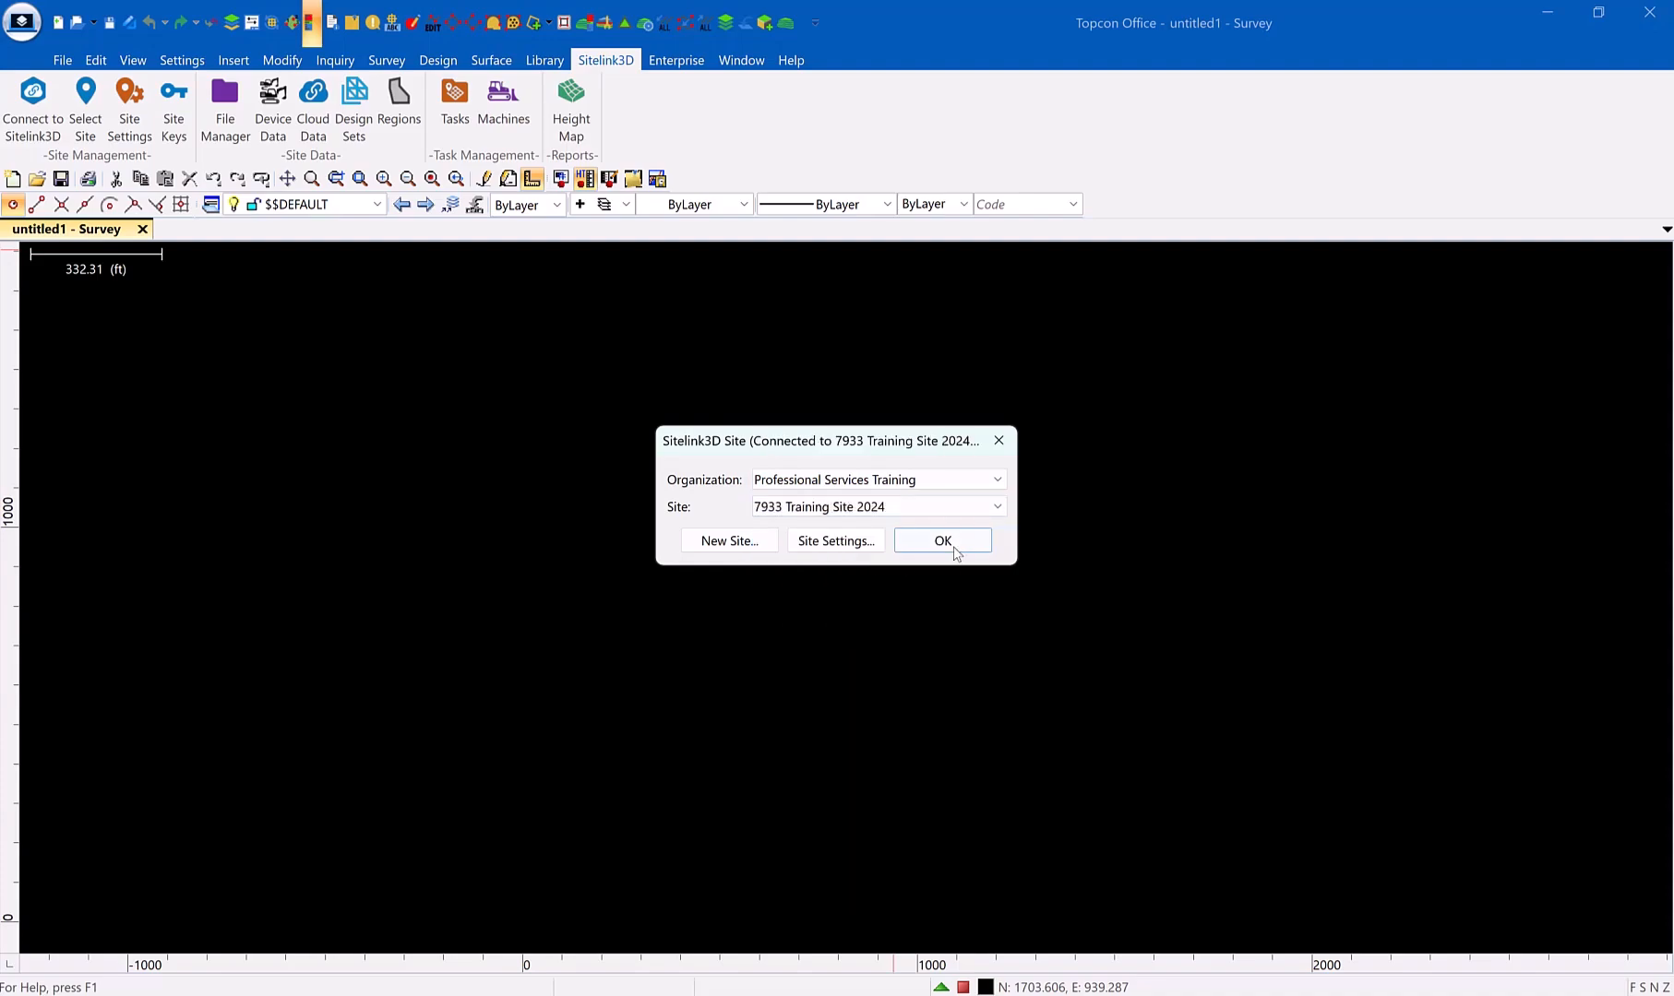
pyautogui.click(955, 551)
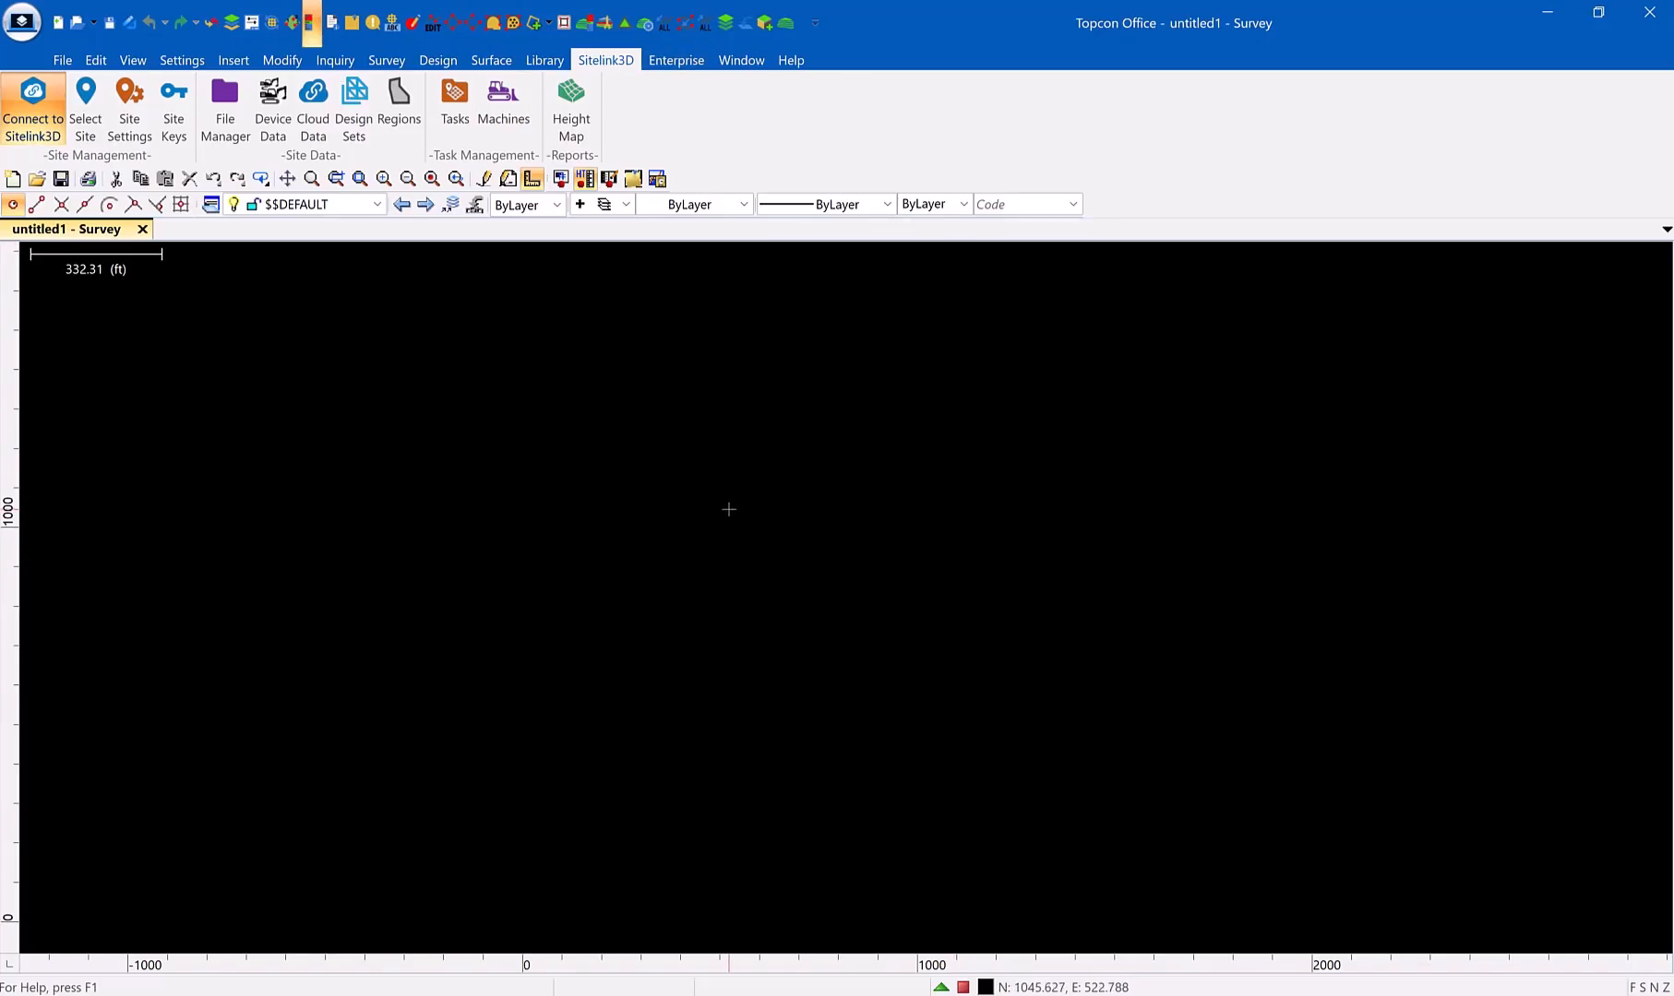
# Import the 12/10/24 Dirtwork Sequence 1 height map report from Sitelink3D as a point cloud
pyautogui.click(576, 104)
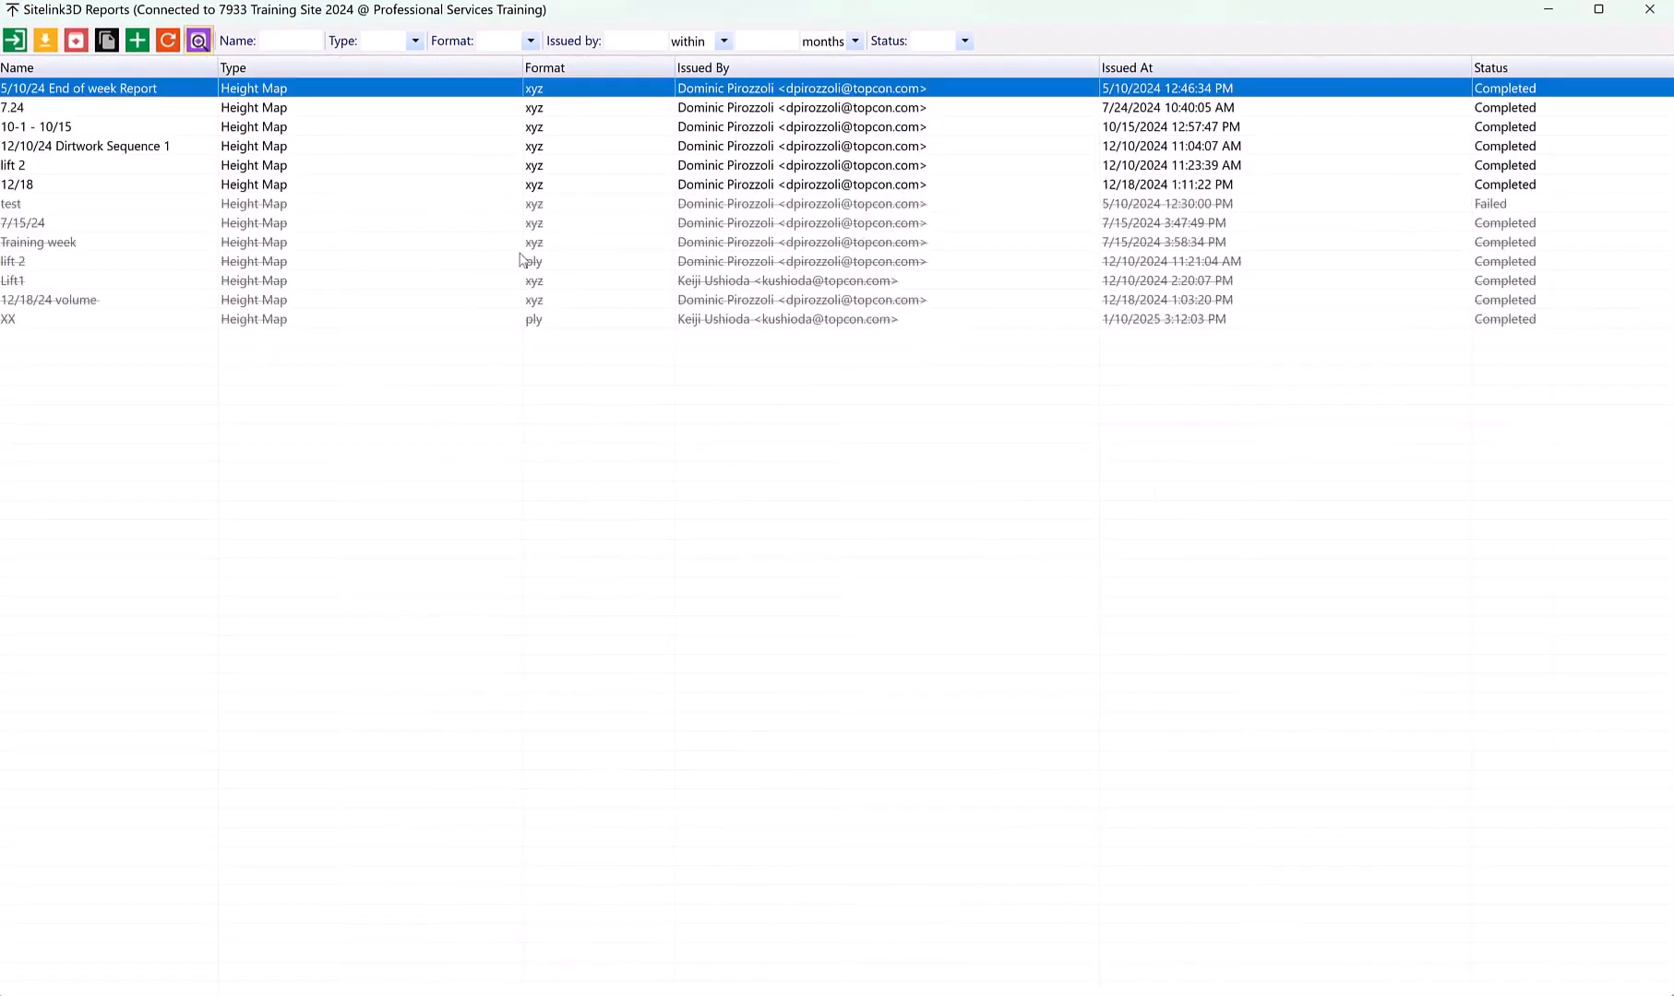
pyautogui.click(138, 42)
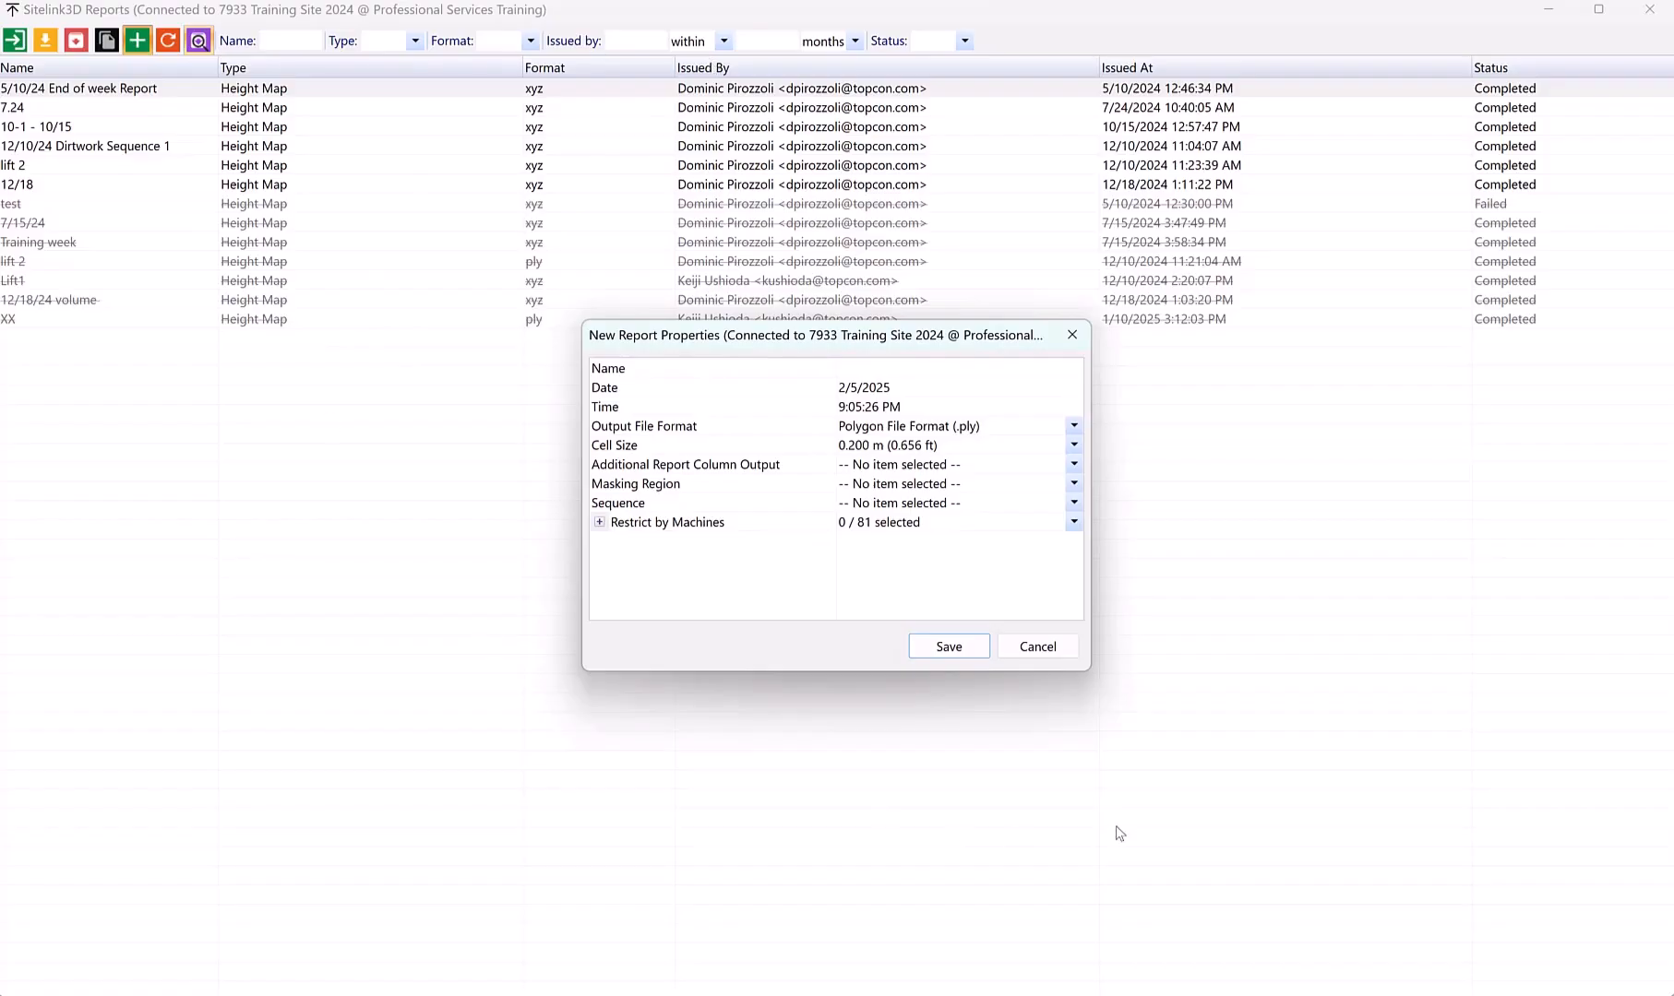
pyautogui.click(1037, 647)
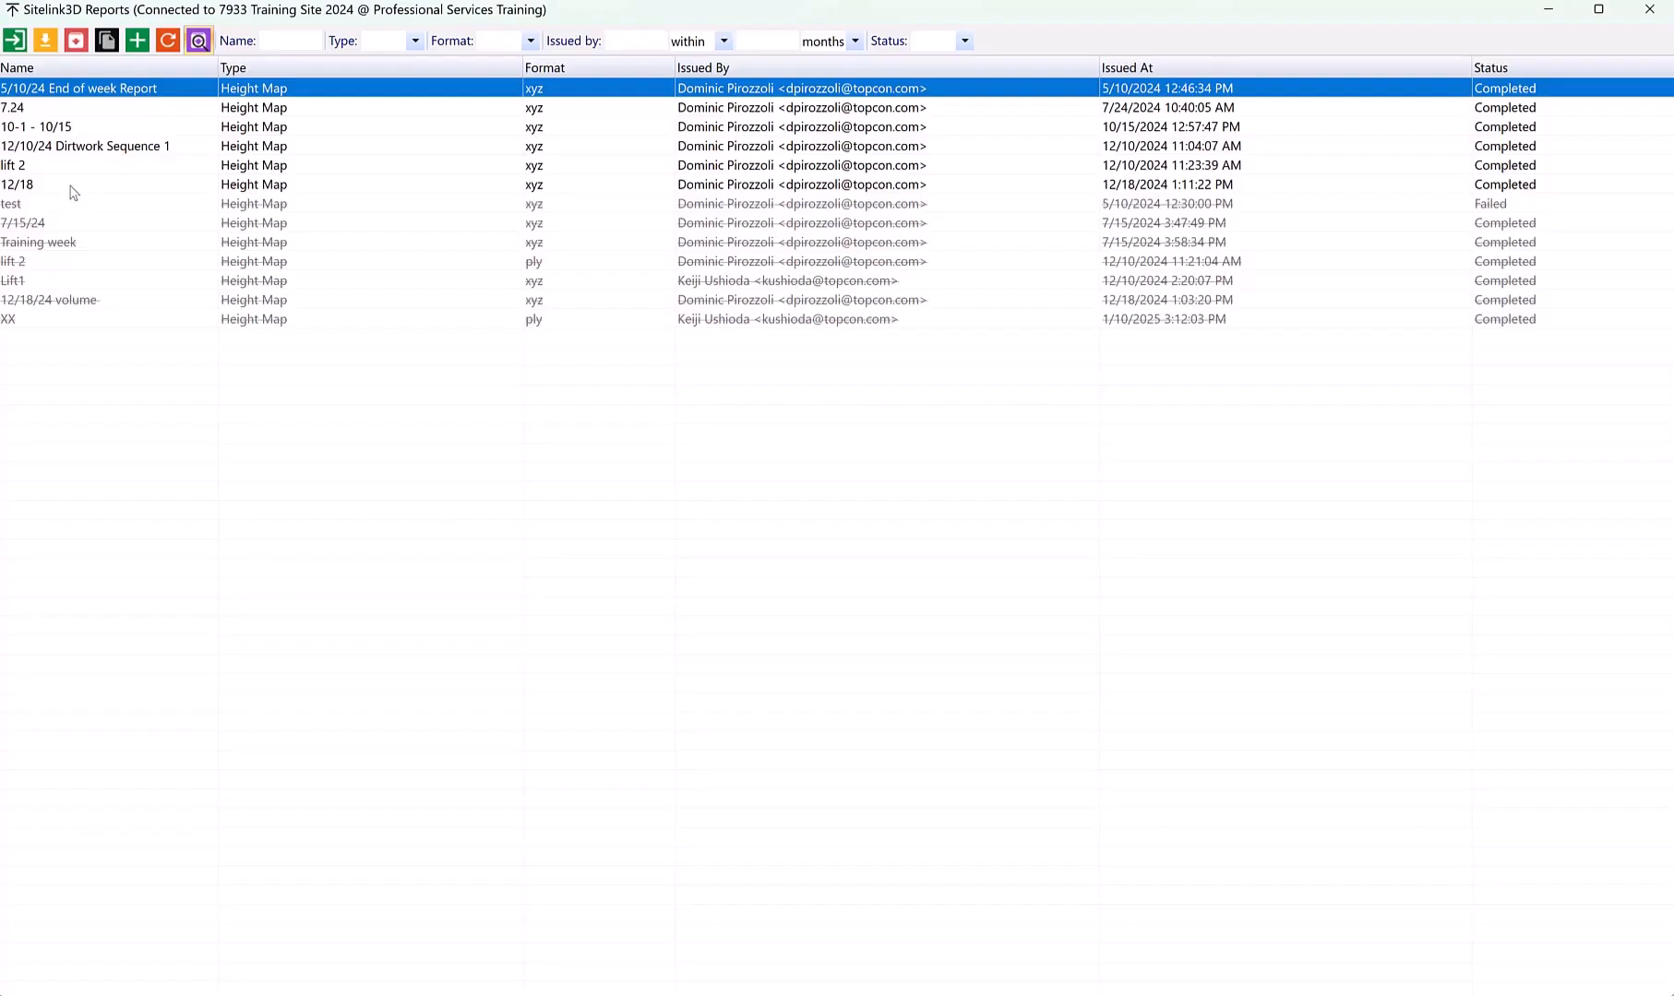
pyautogui.click(64, 147)
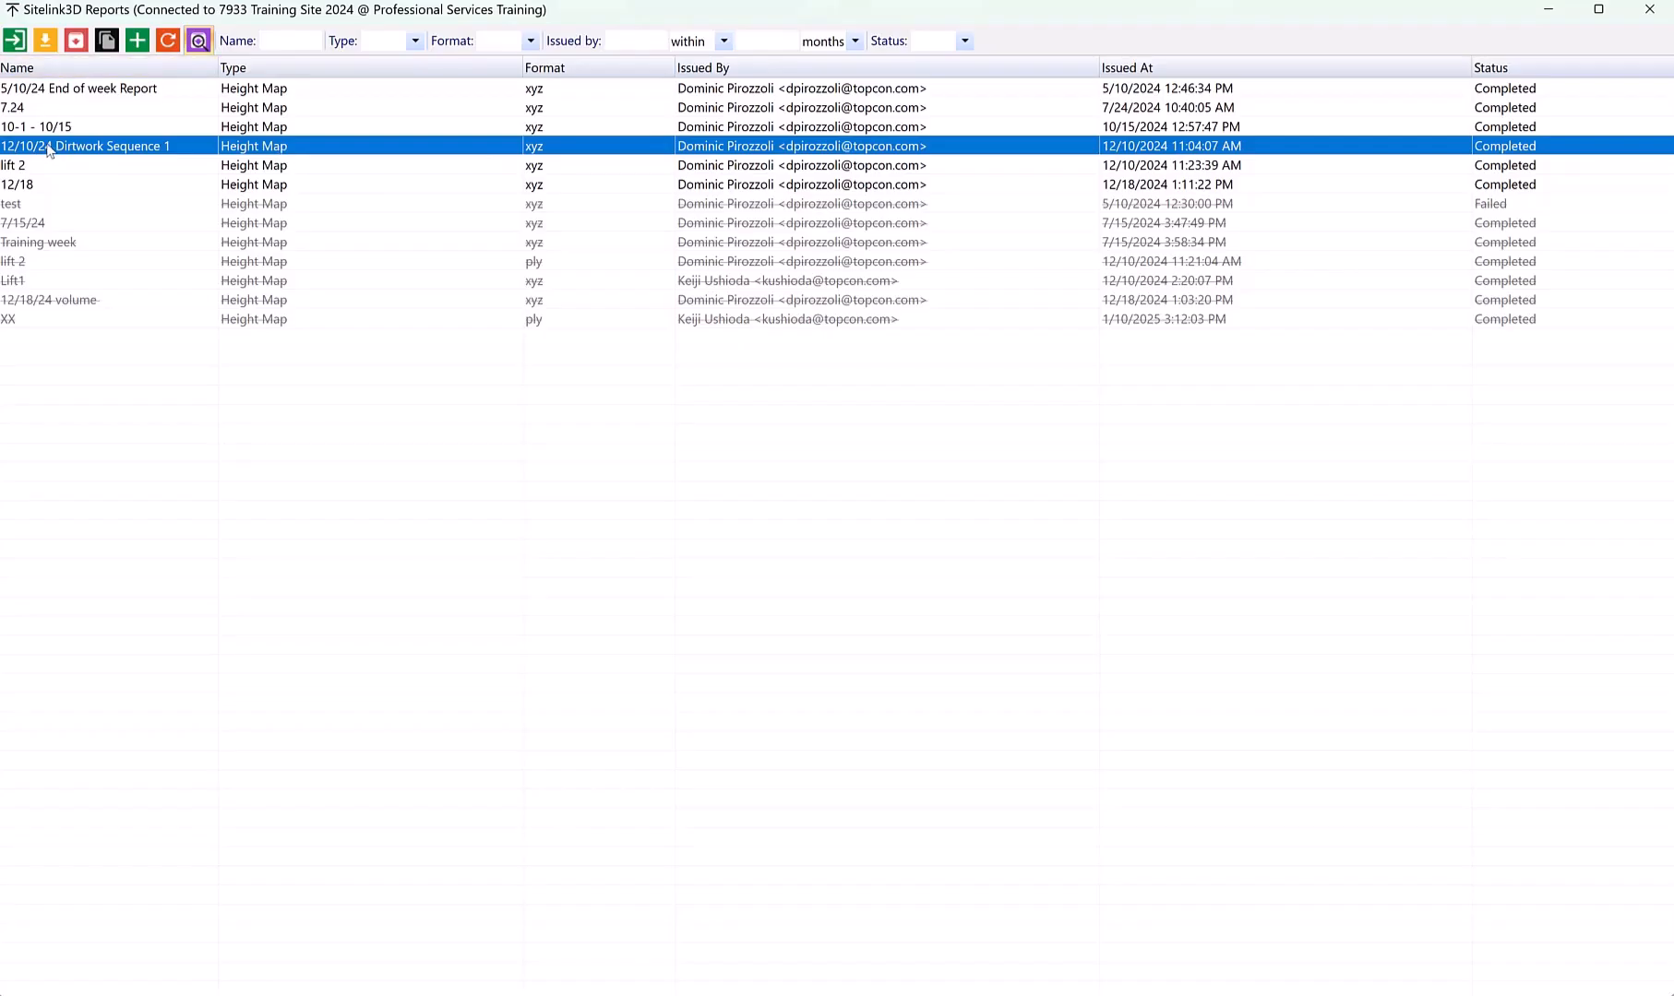
pyautogui.click(15, 40)
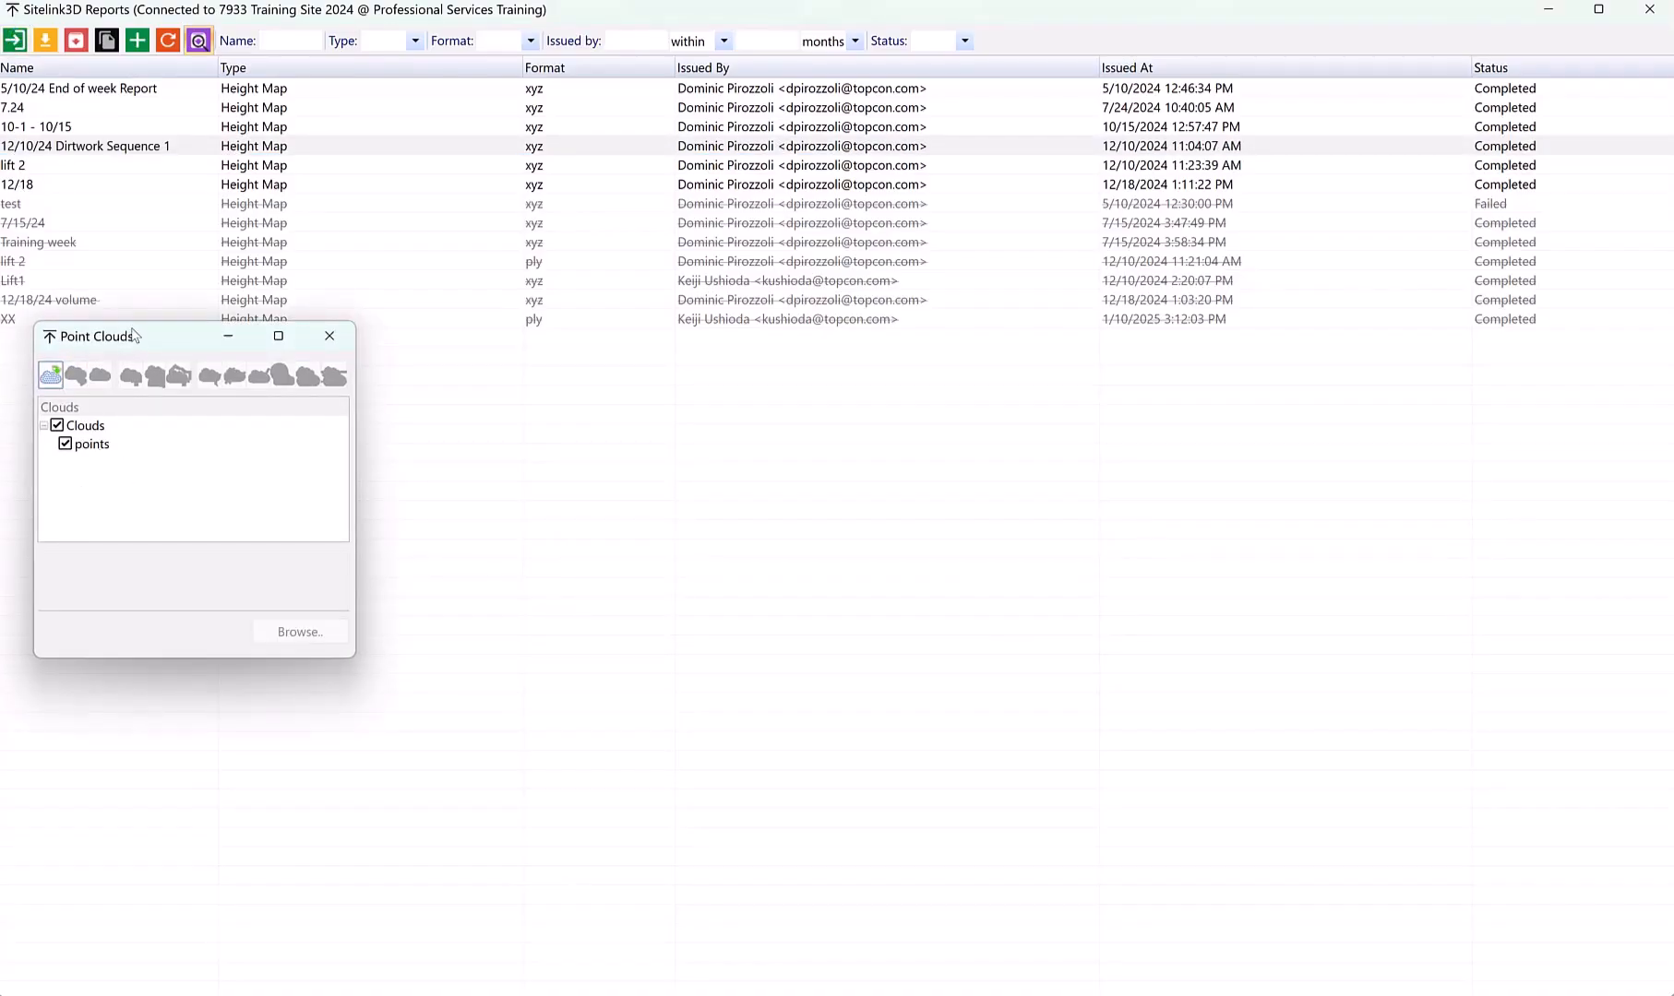
pyautogui.moveTo(139, 338); pyautogui.dragTo(335, 292)
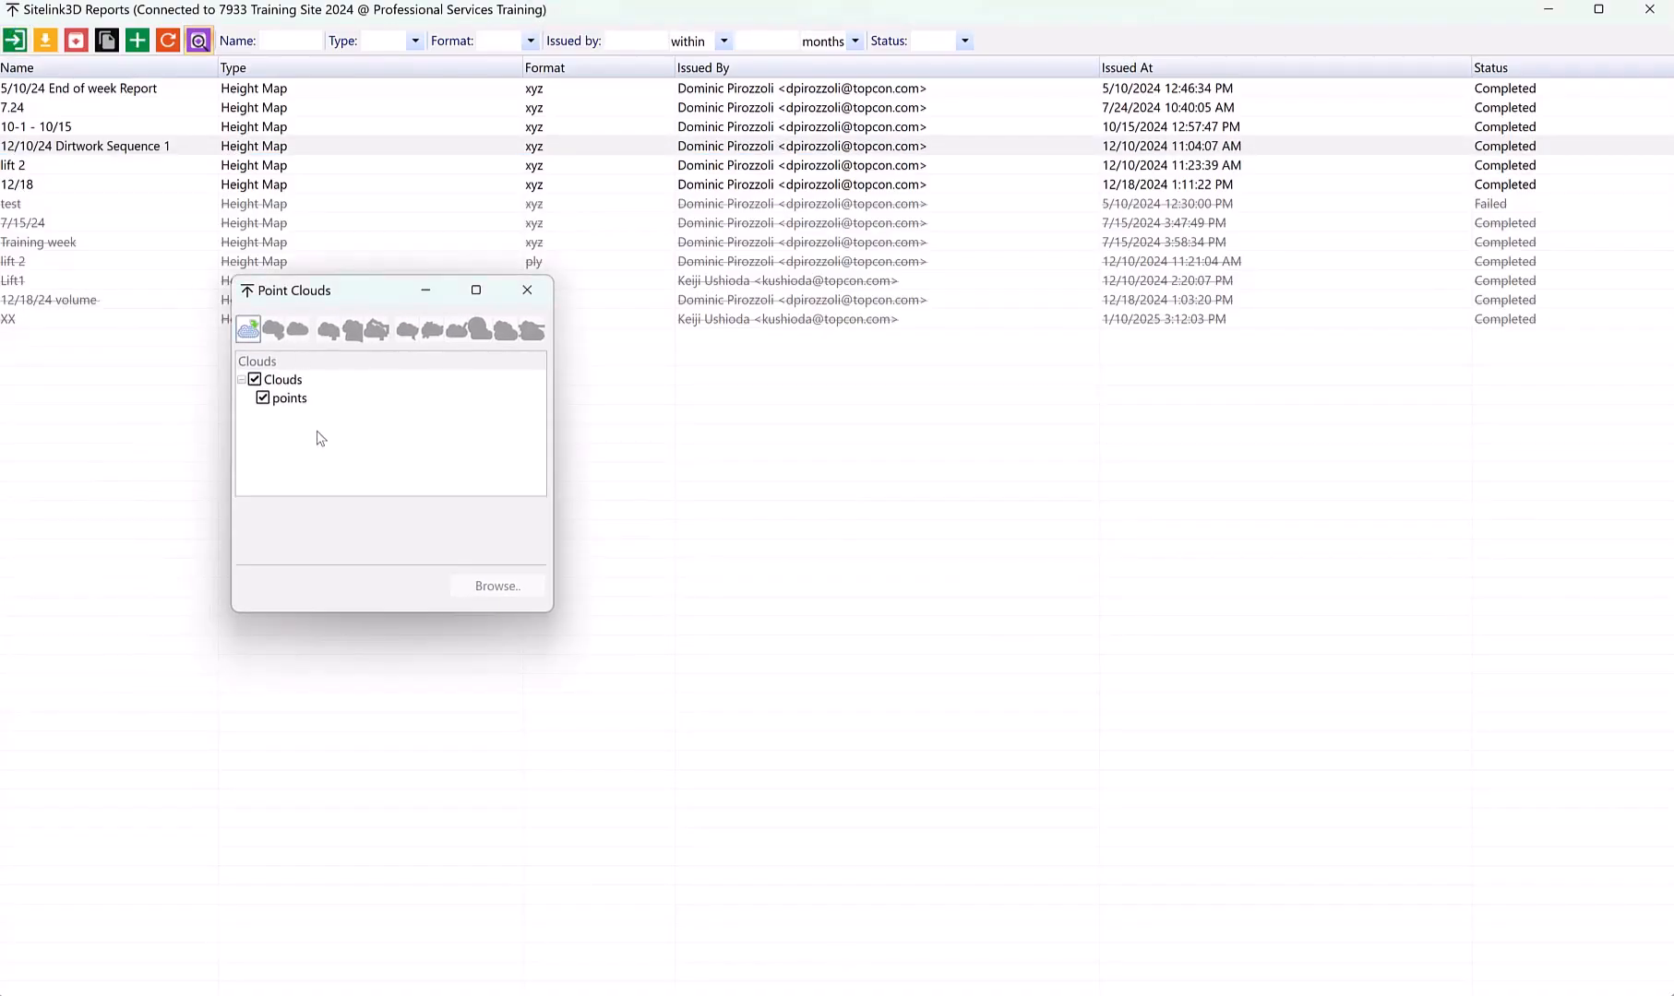
# Rename the imported points cloud to 12-10 Topo
pyautogui.click(285, 399)
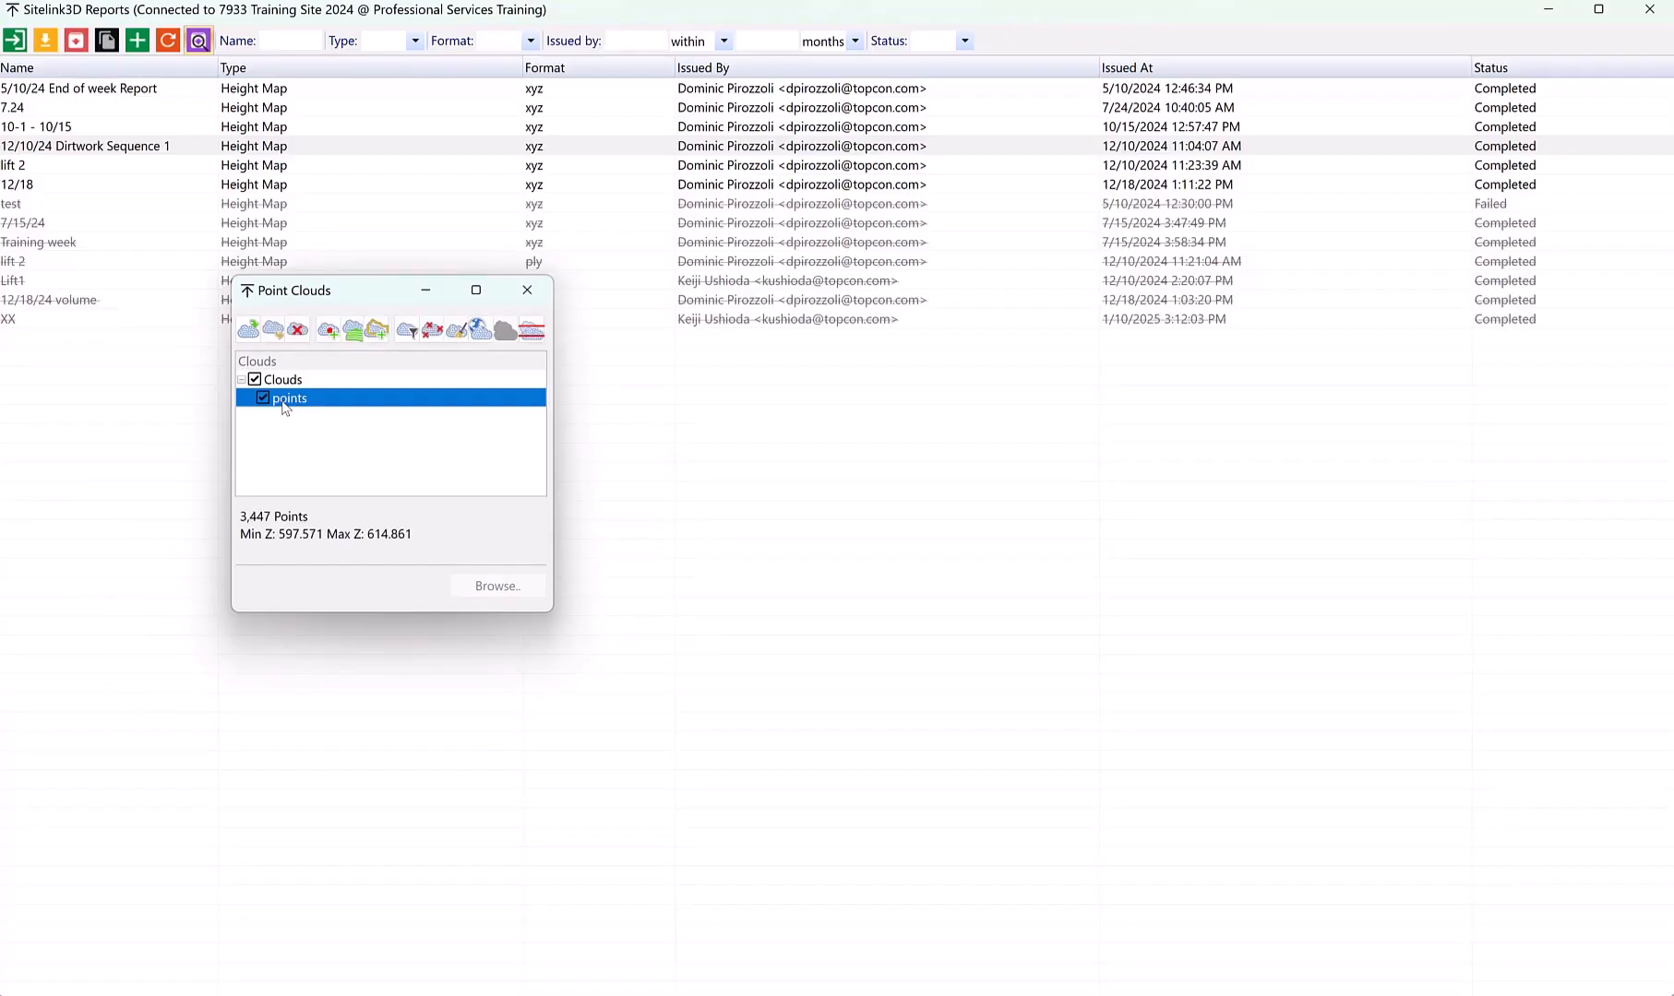
pyautogui.rightClick(288, 405)
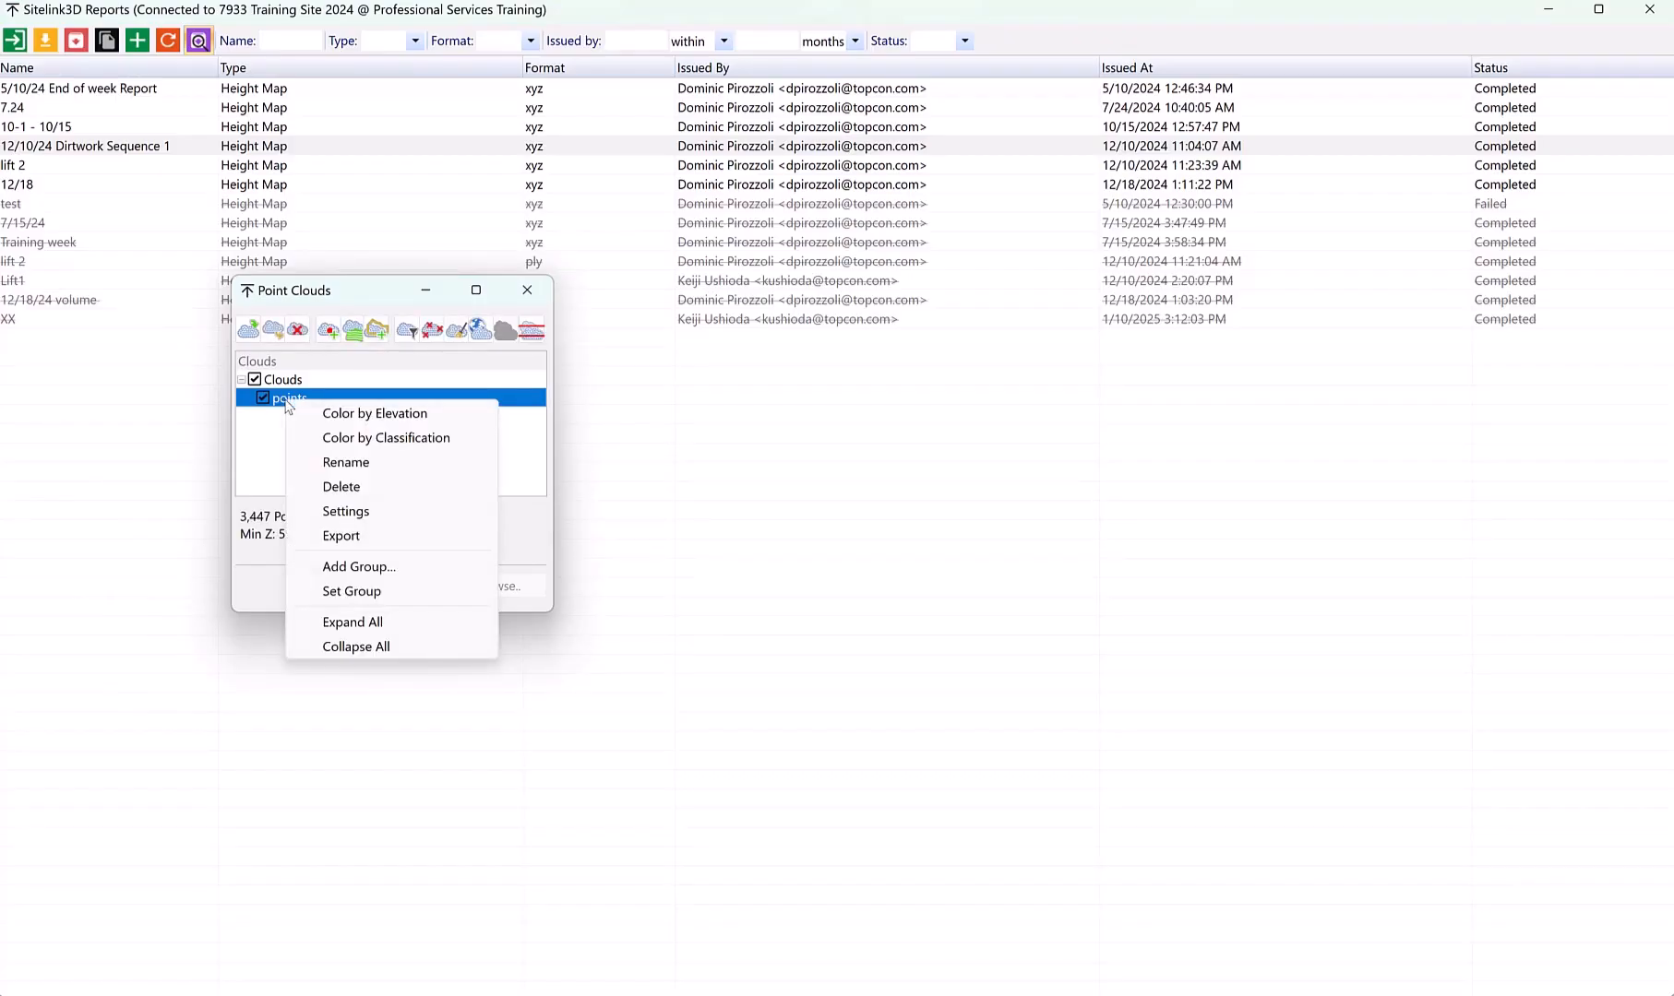
pyautogui.click(346, 462)
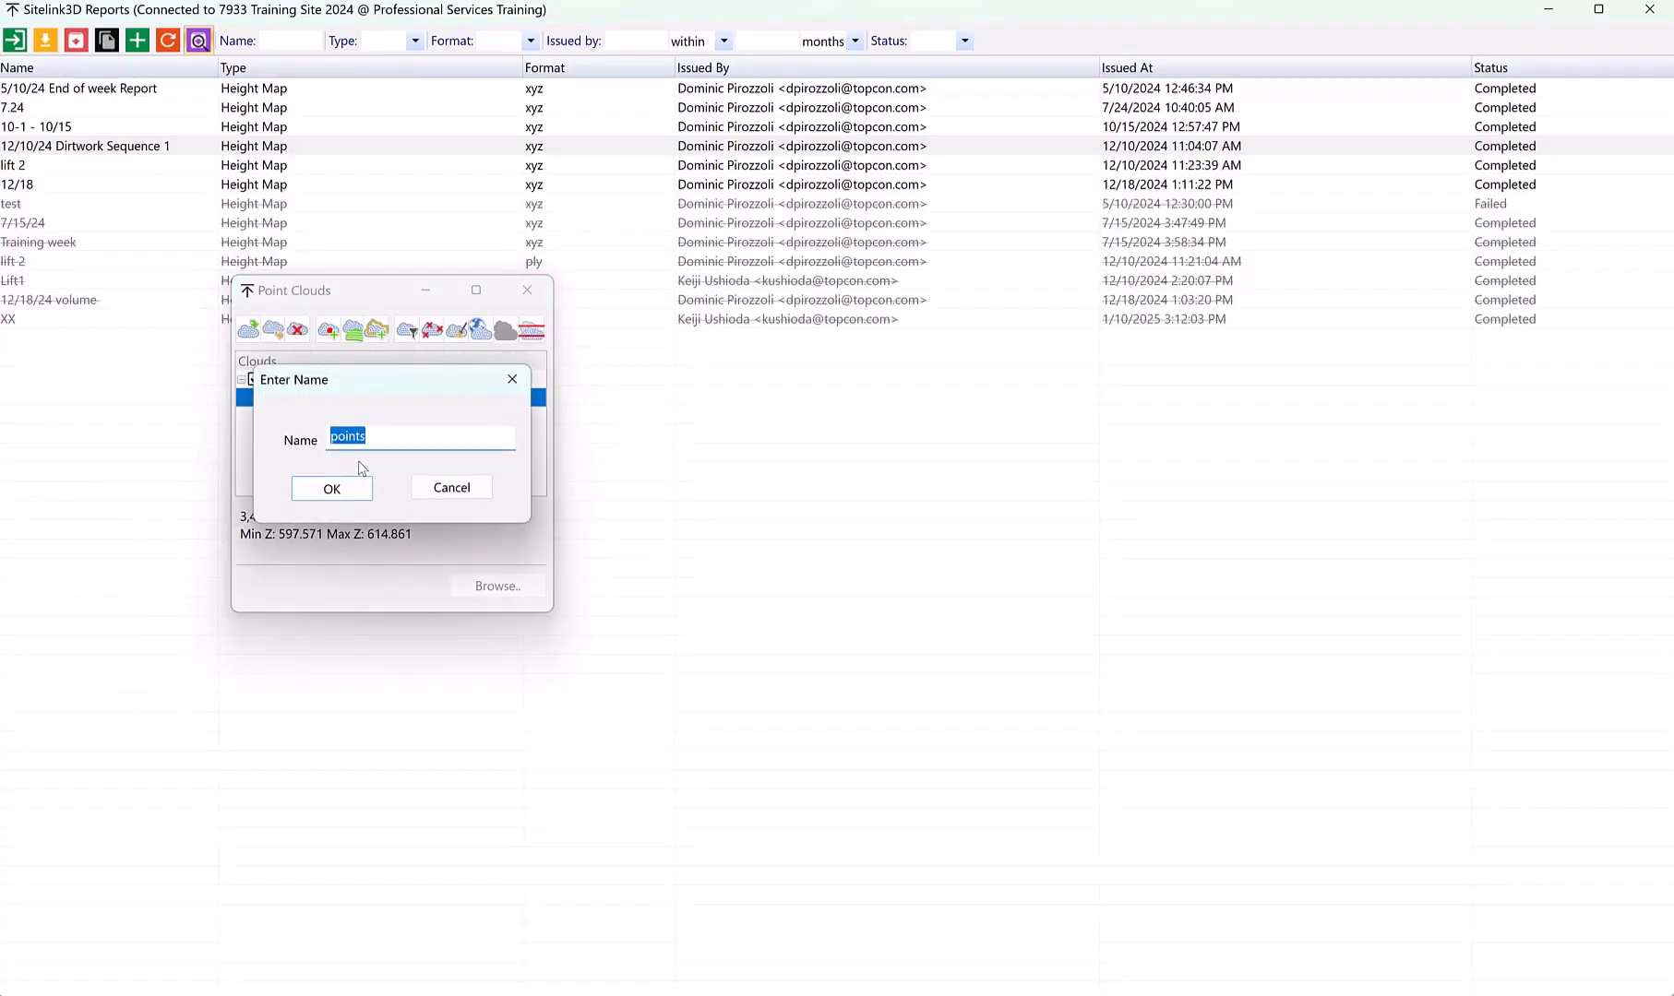
pyautogui.write('12-10 Topo')
pyautogui.click(360, 487)
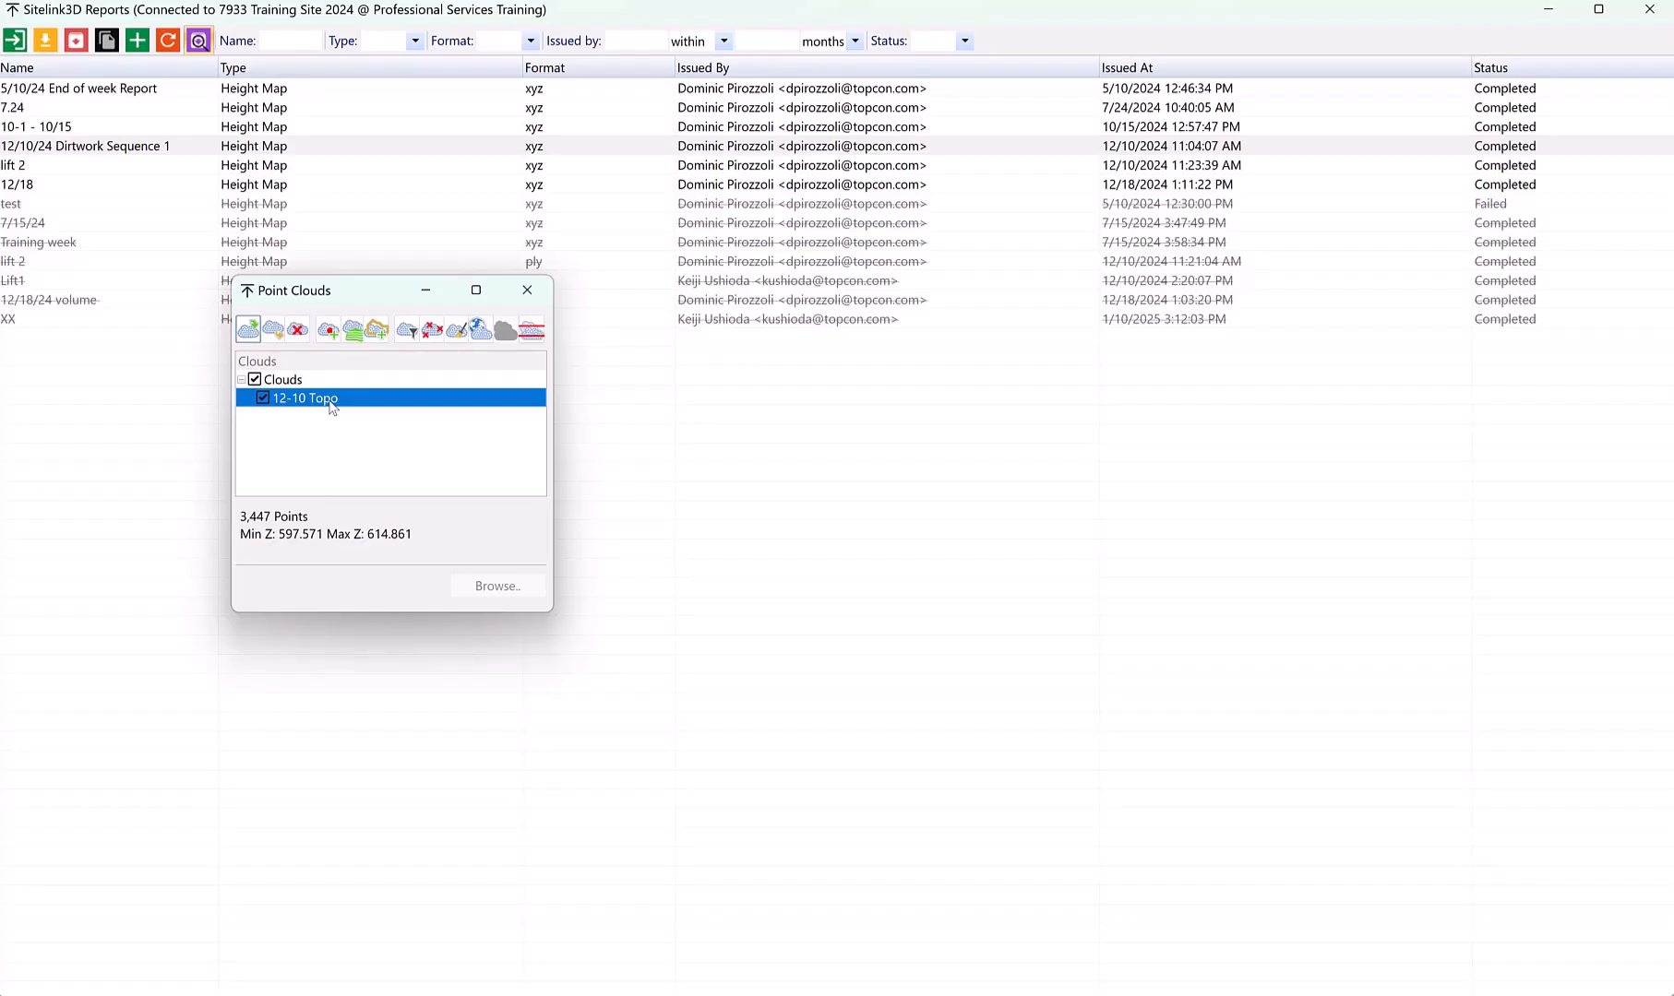
# Create a DTM named 12-10 TOPO from the 12-10 Topo cloud, limited by a boundary traced closely around its points
pyautogui.click(354, 330)
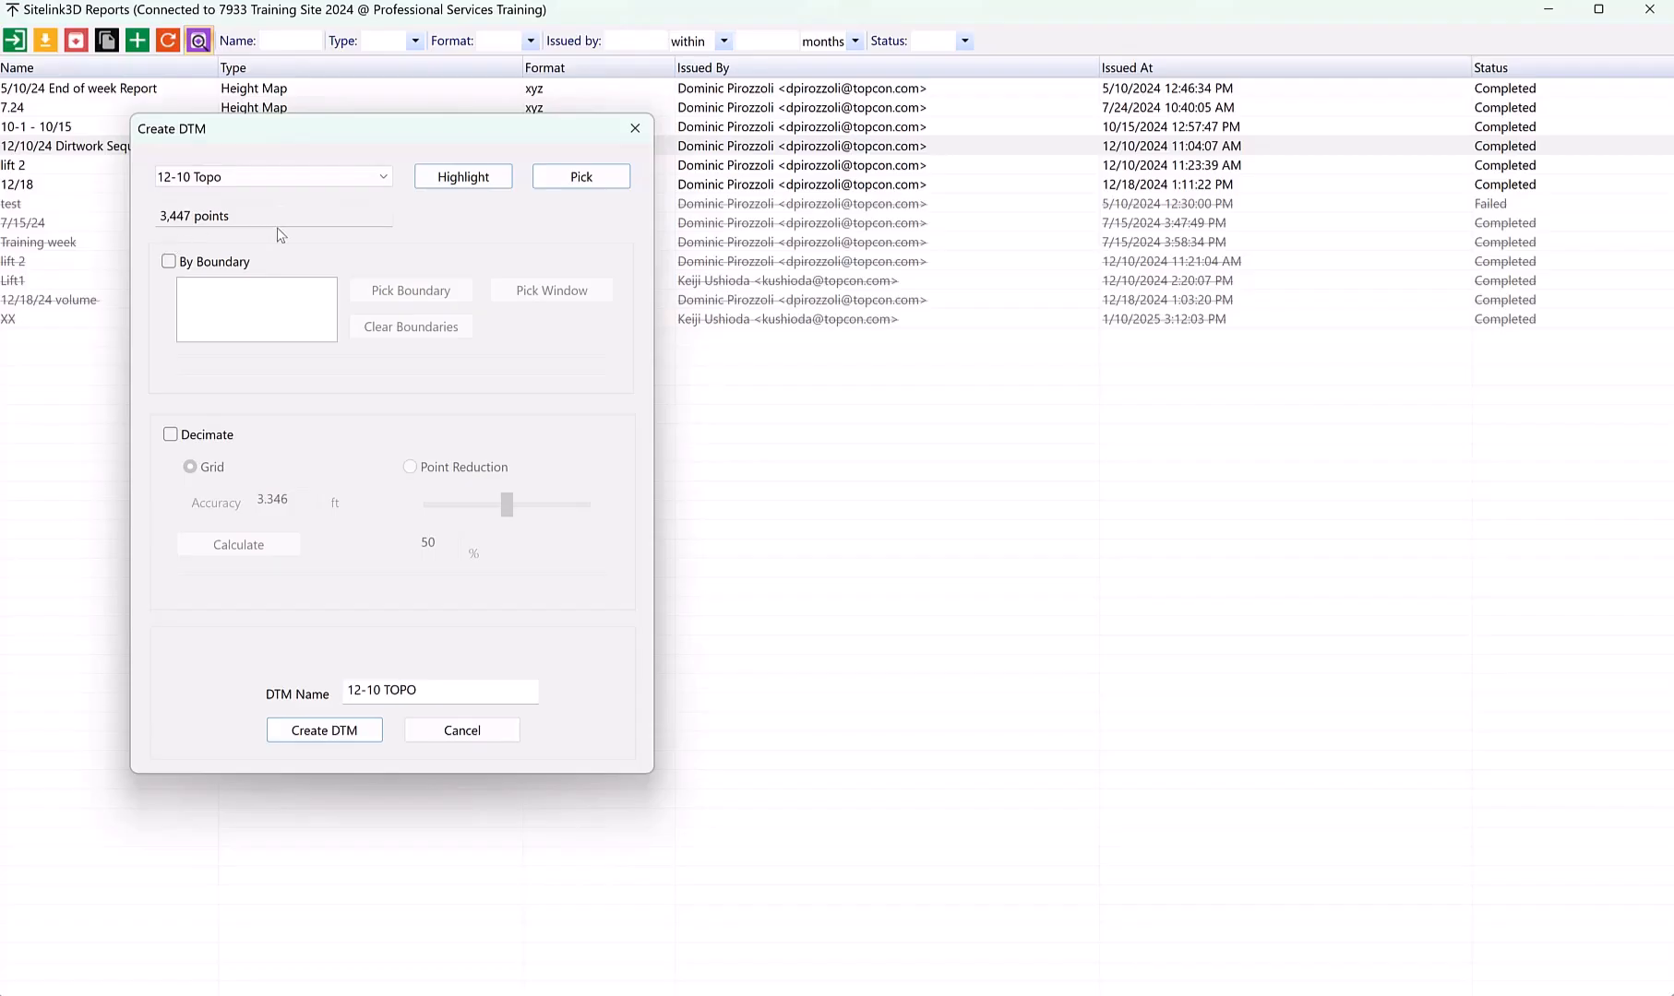
pyautogui.click(169, 262)
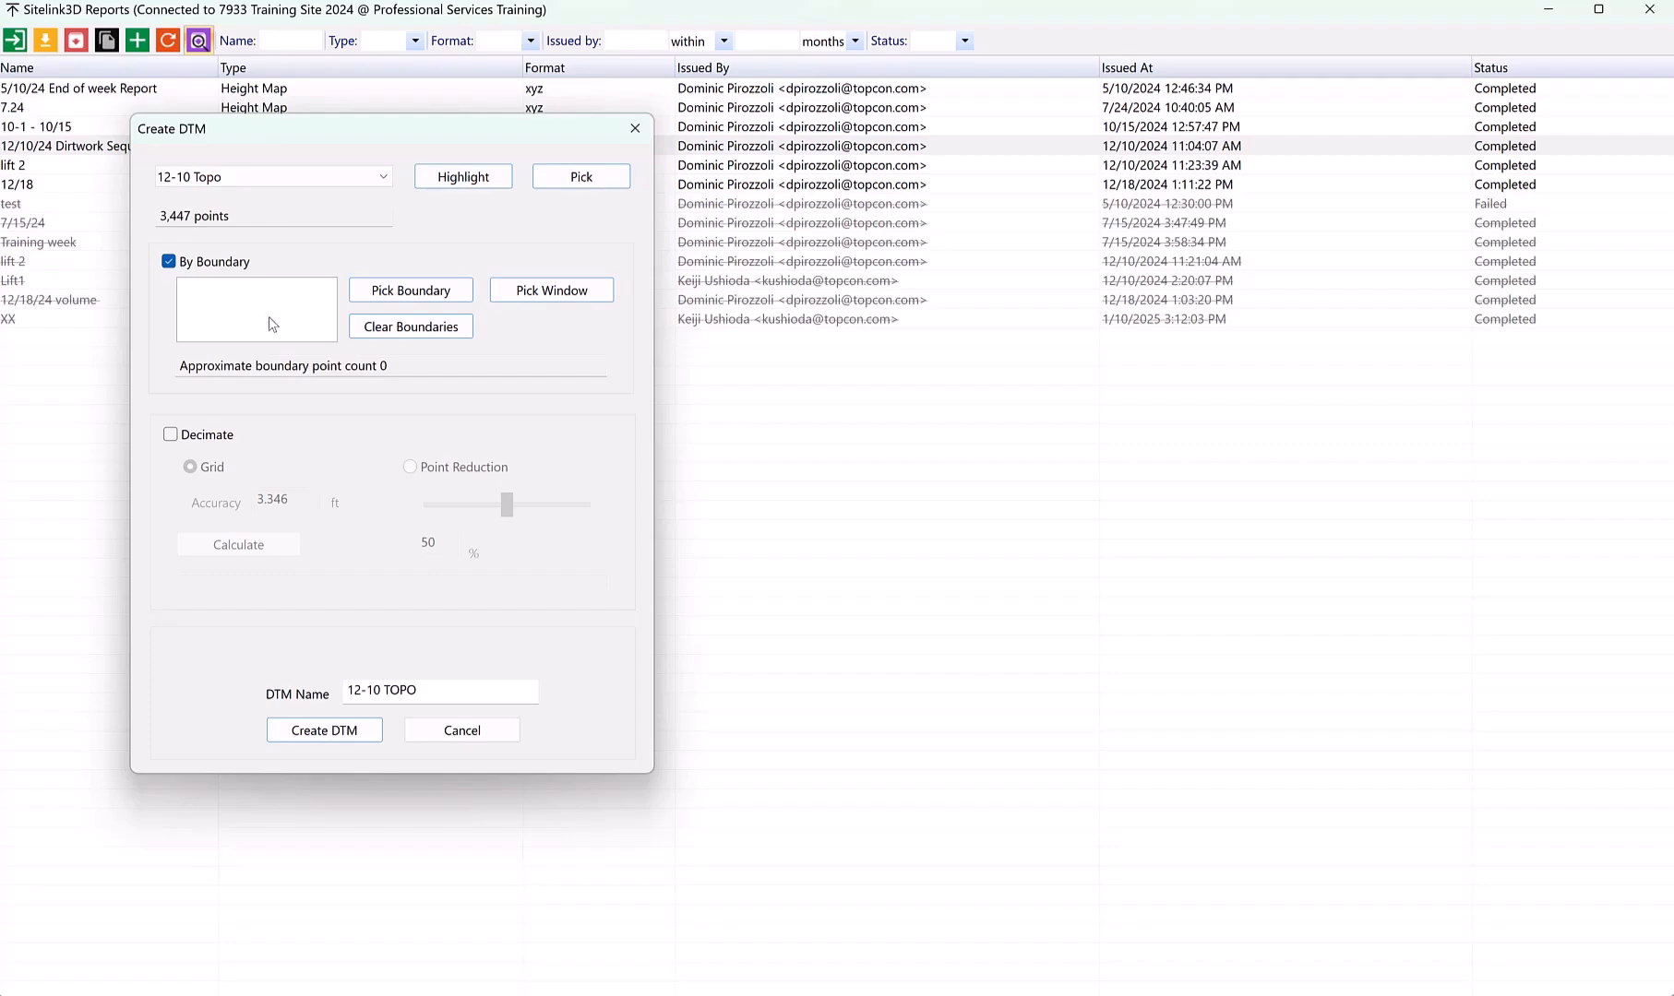
pyautogui.click(411, 291)
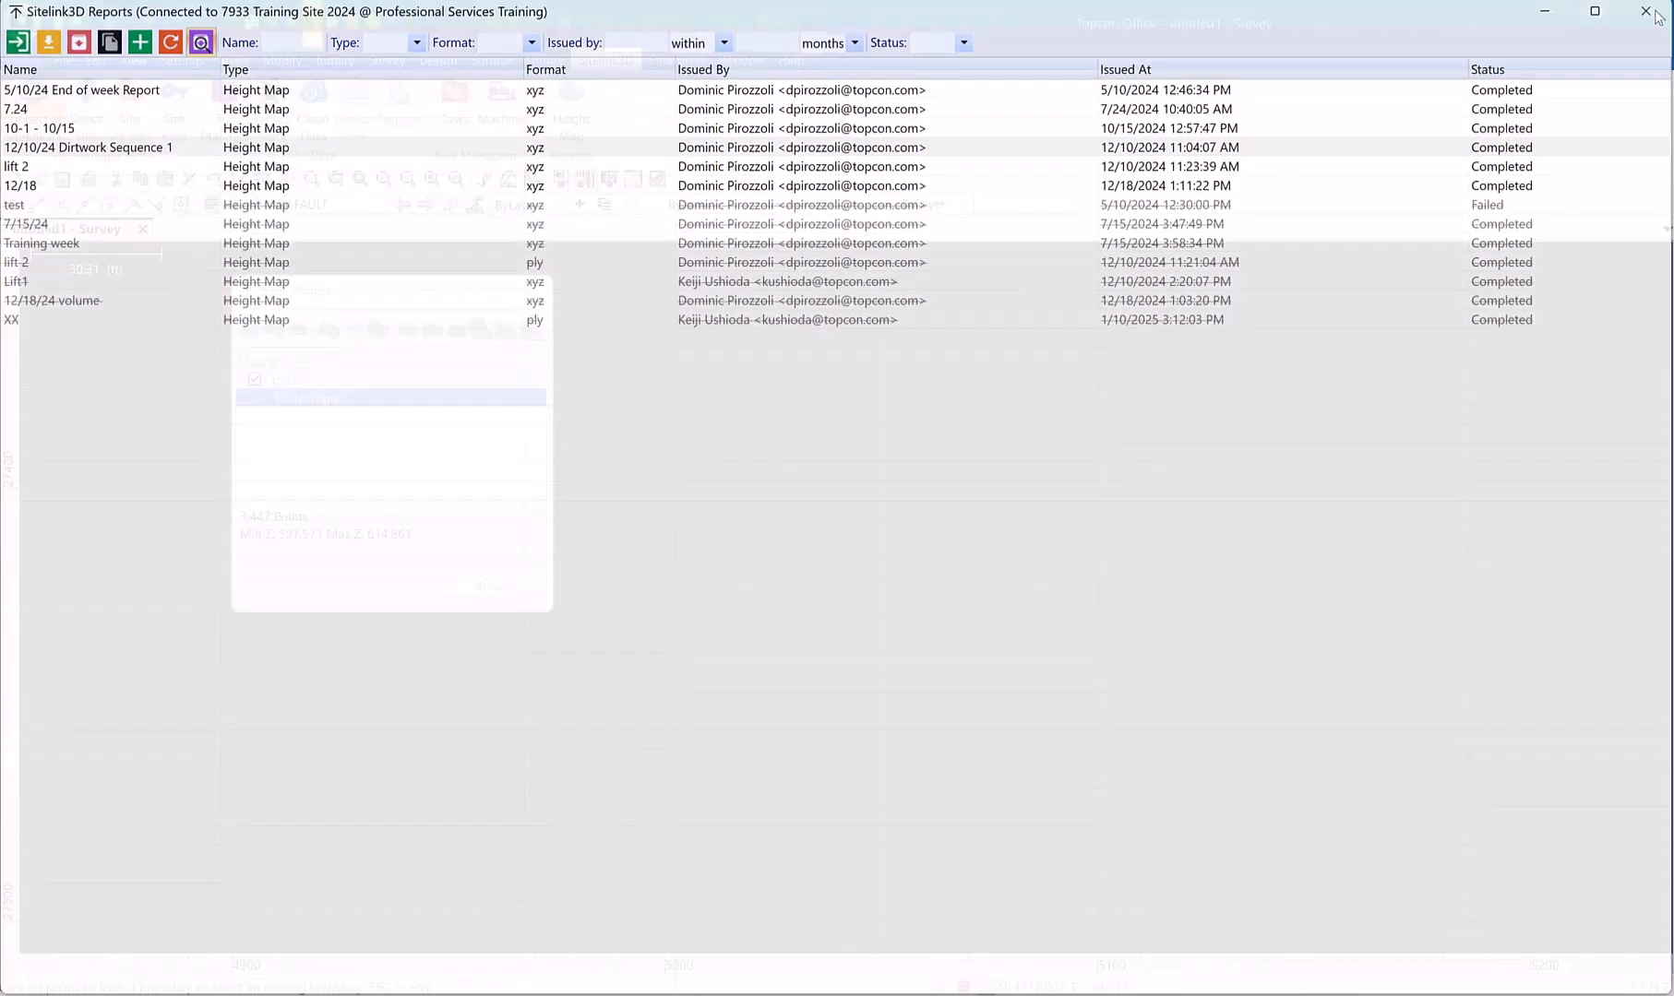
pyautogui.scroll(-3, 975, 680)
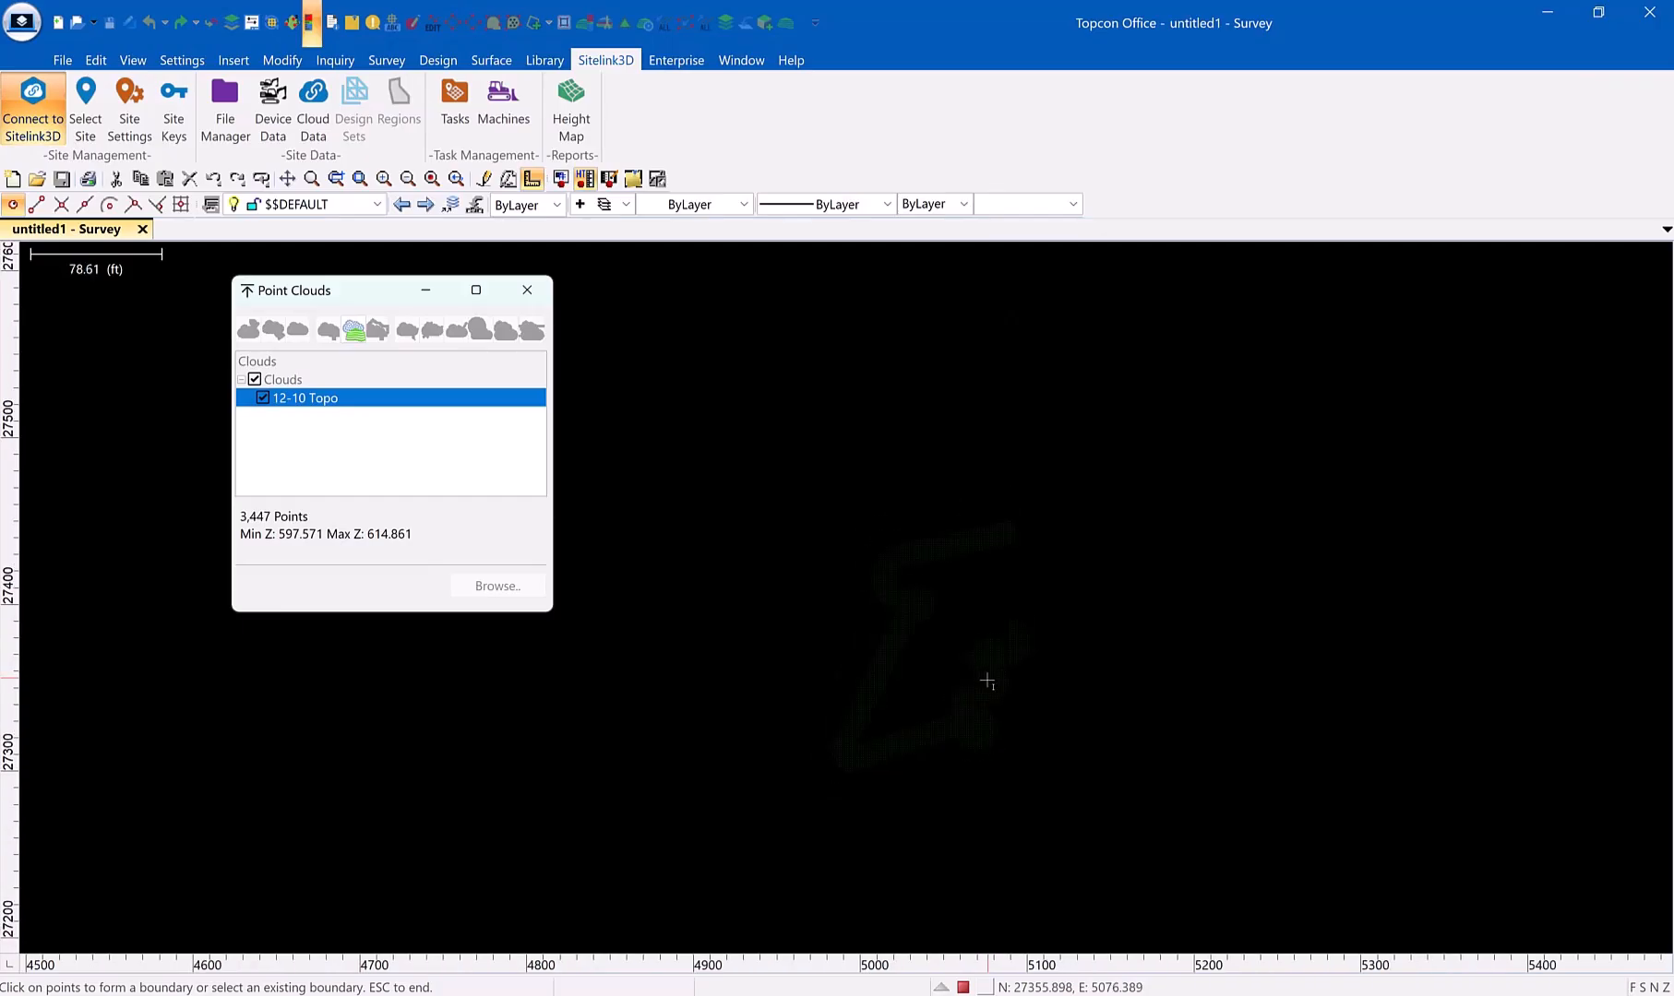
pyautogui.click(1006, 754)
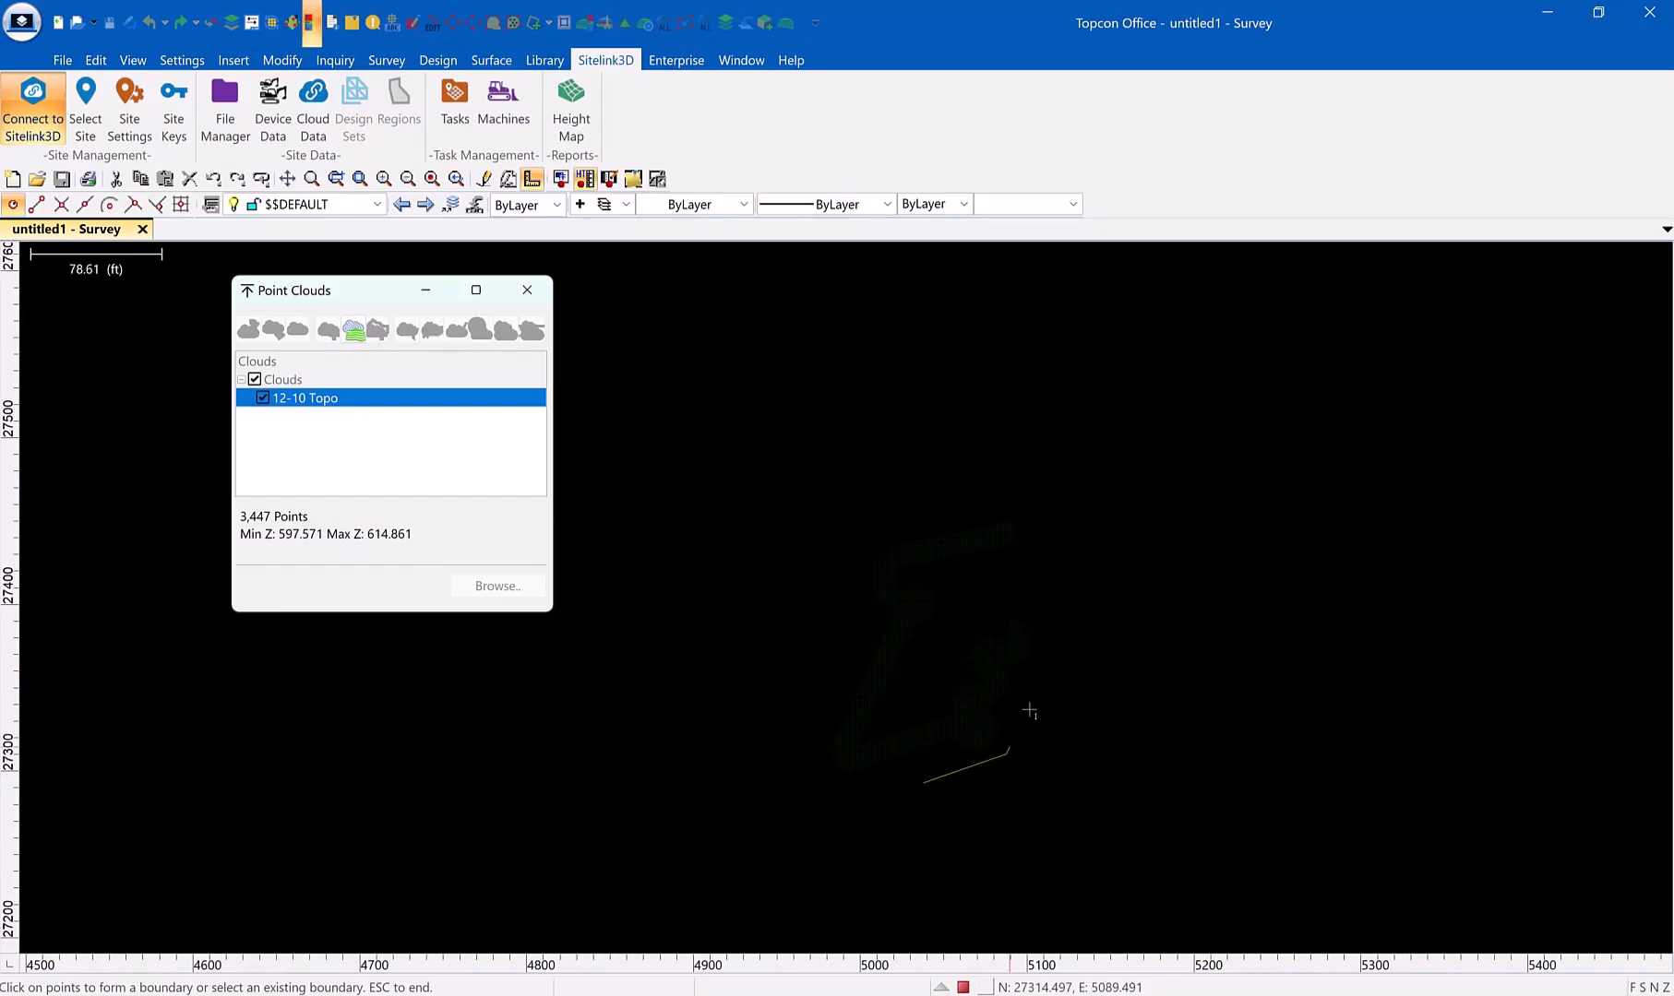
pyautogui.click(1051, 638)
pyautogui.click(1026, 597)
pyautogui.click(973, 617)
pyautogui.click(971, 629)
pyautogui.click(957, 649)
pyautogui.click(958, 667)
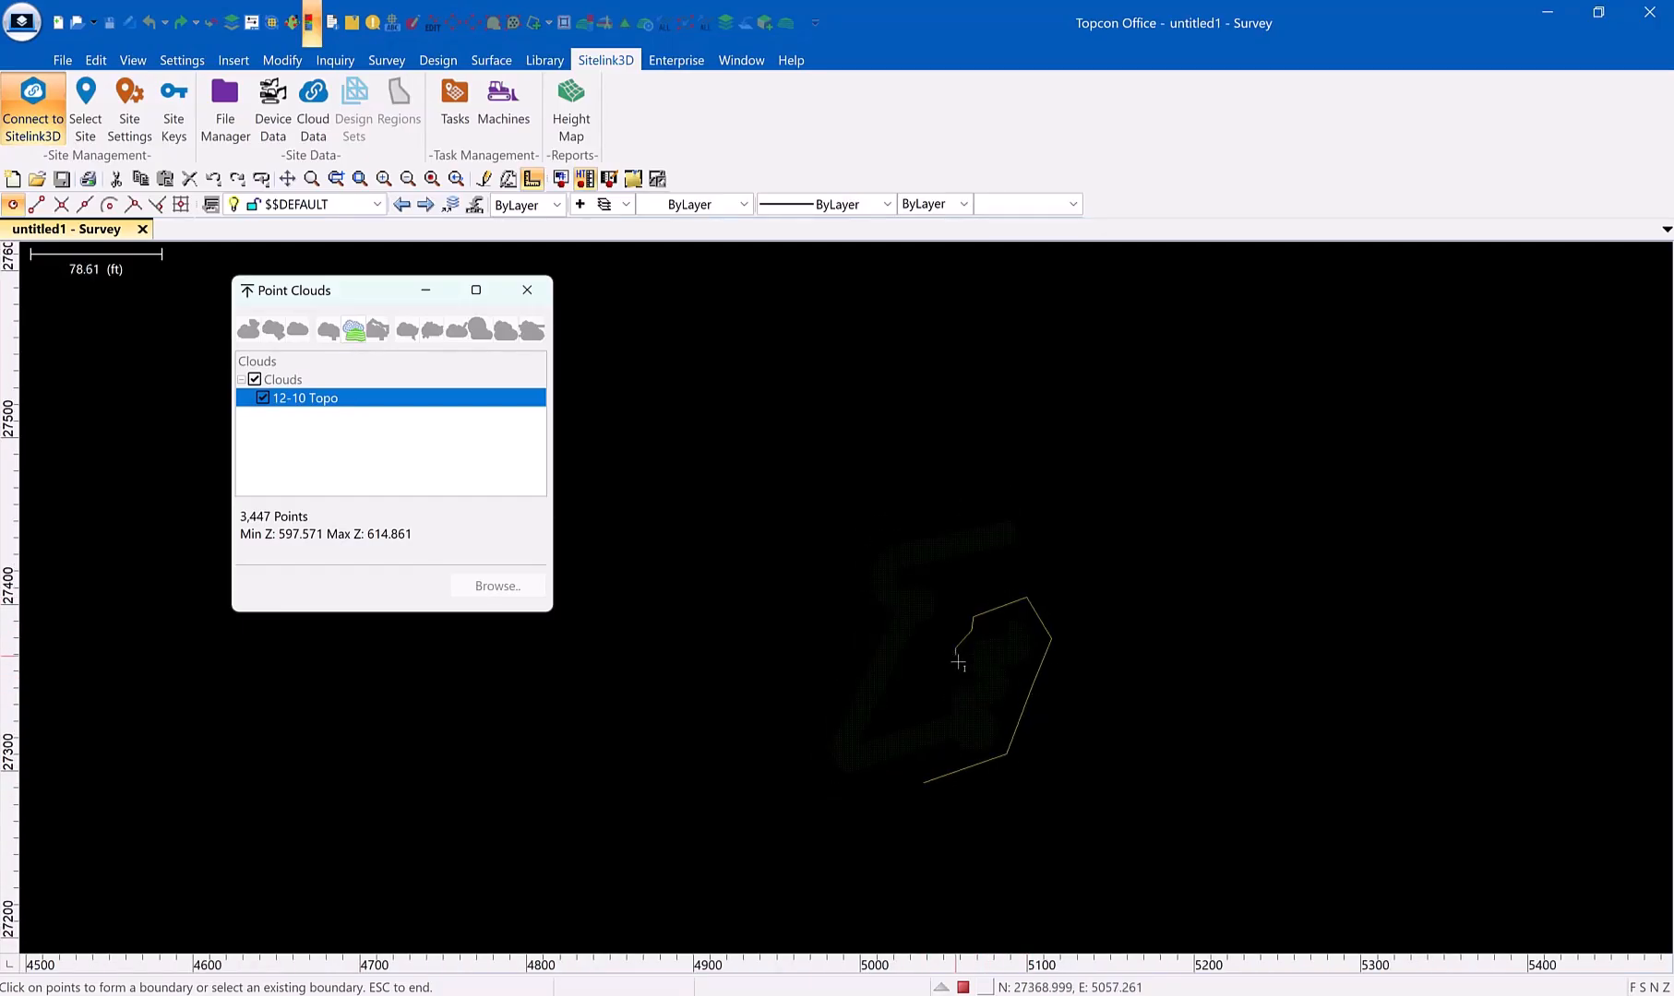
pyautogui.click(933, 700)
pyautogui.click(875, 723)
pyautogui.click(950, 584)
pyautogui.click(918, 581)
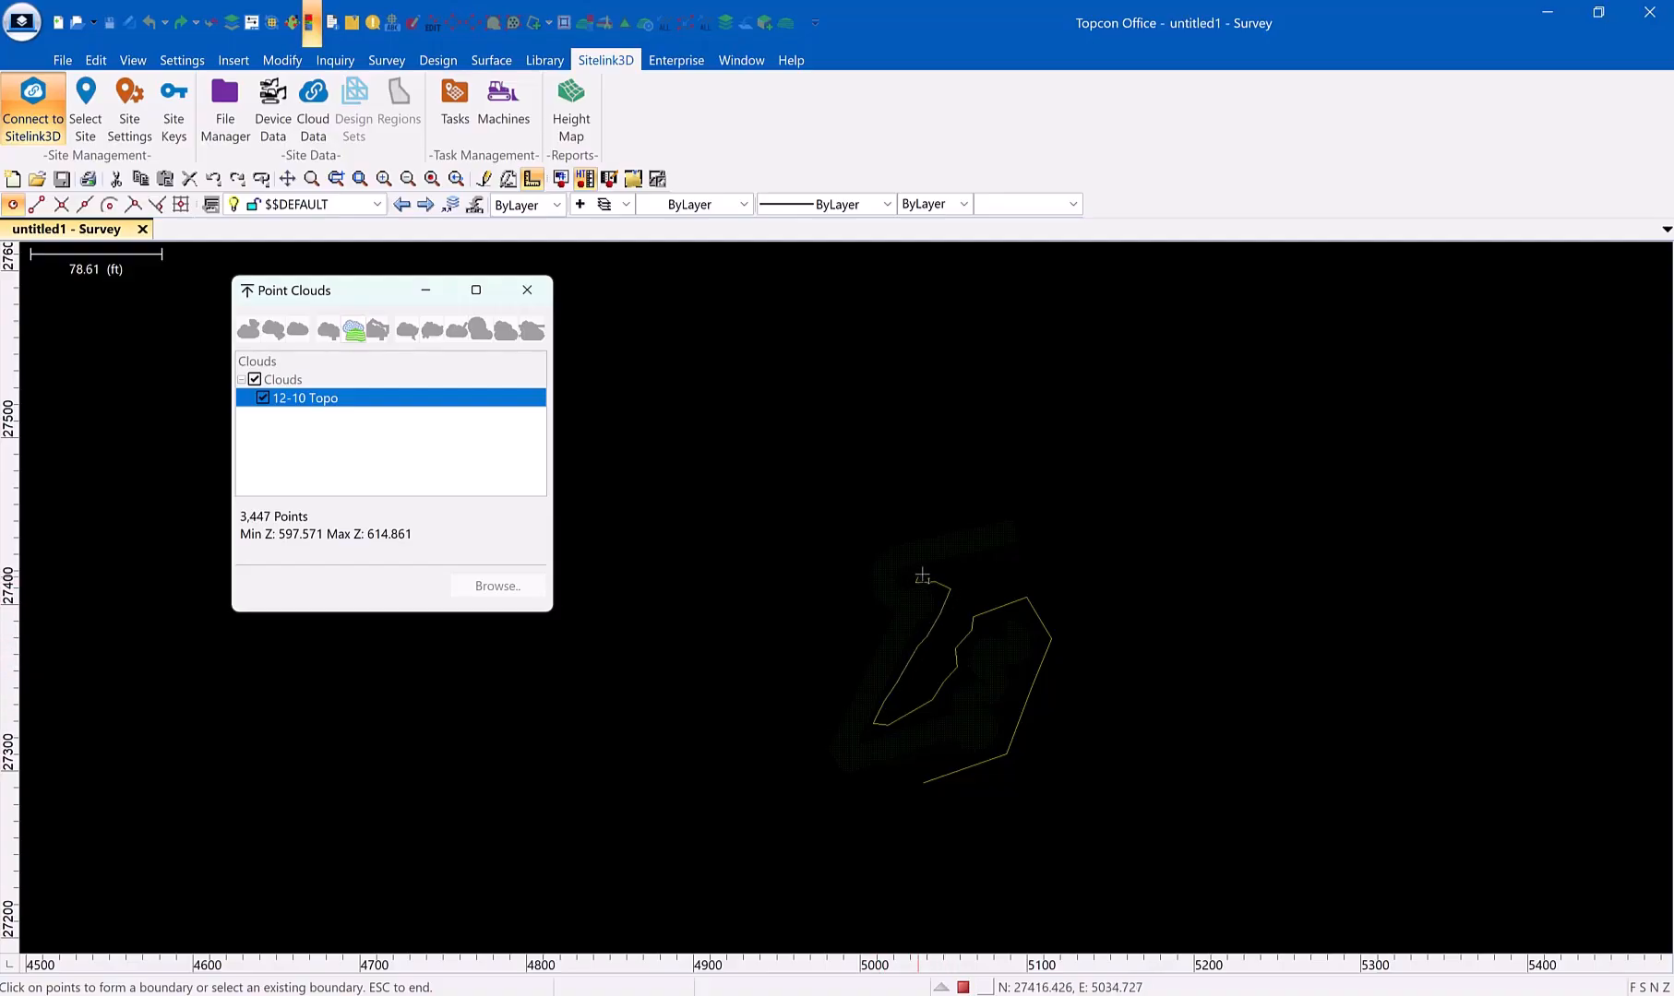
pyautogui.click(921, 574)
pyautogui.click(936, 571)
pyautogui.click(1012, 552)
pyautogui.click(1031, 535)
pyautogui.click(1022, 518)
pyautogui.click(1008, 507)
pyautogui.click(921, 529)
pyautogui.click(859, 554)
pyautogui.click(849, 588)
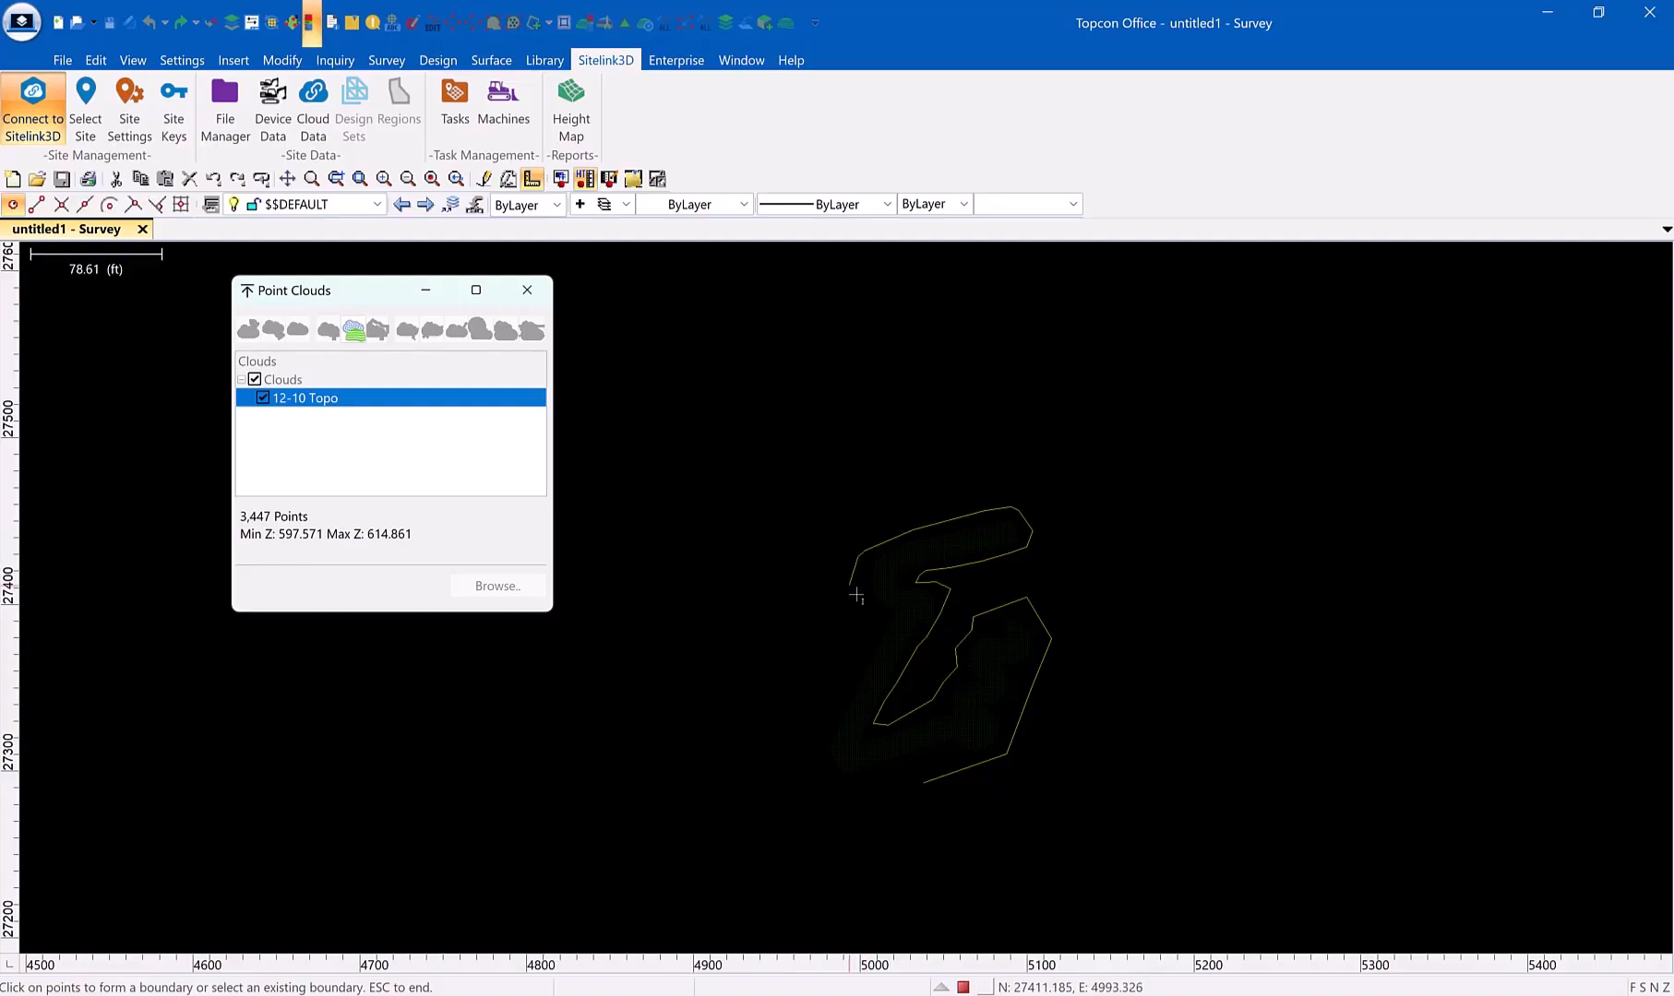
pyautogui.click(868, 620)
pyautogui.click(861, 653)
pyautogui.click(826, 708)
pyautogui.click(802, 750)
pyautogui.click(827, 775)
pyautogui.click(911, 794)
pyautogui.click(935, 782)
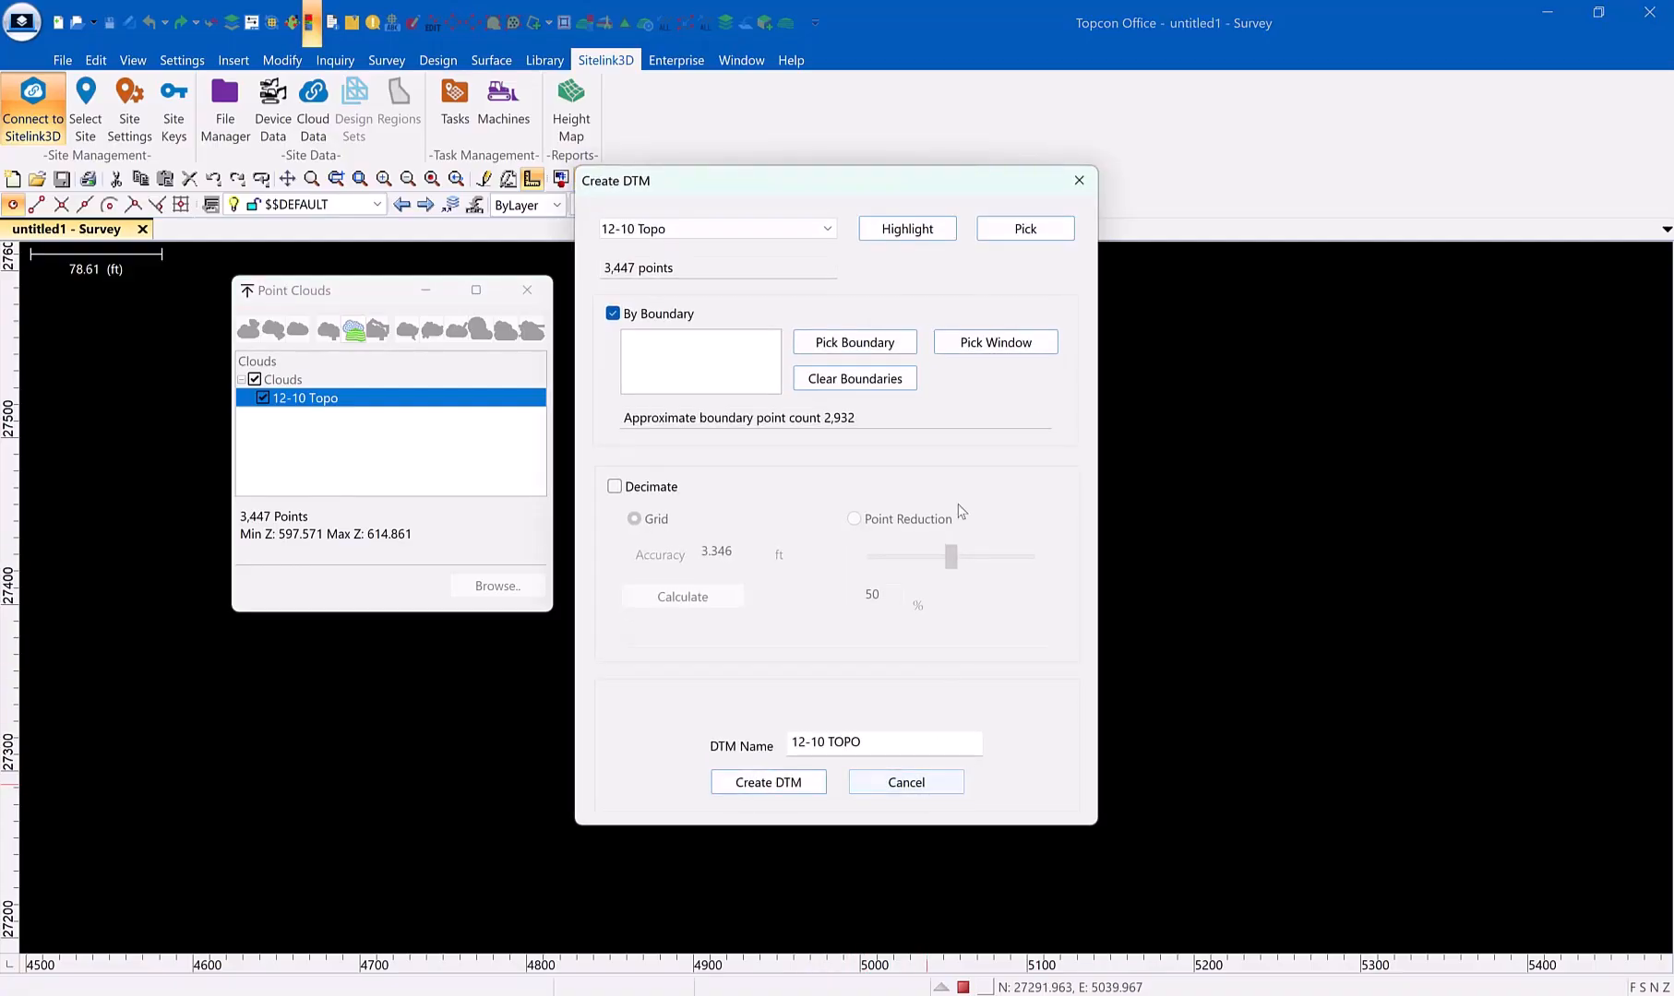
pyautogui.click(796, 790)
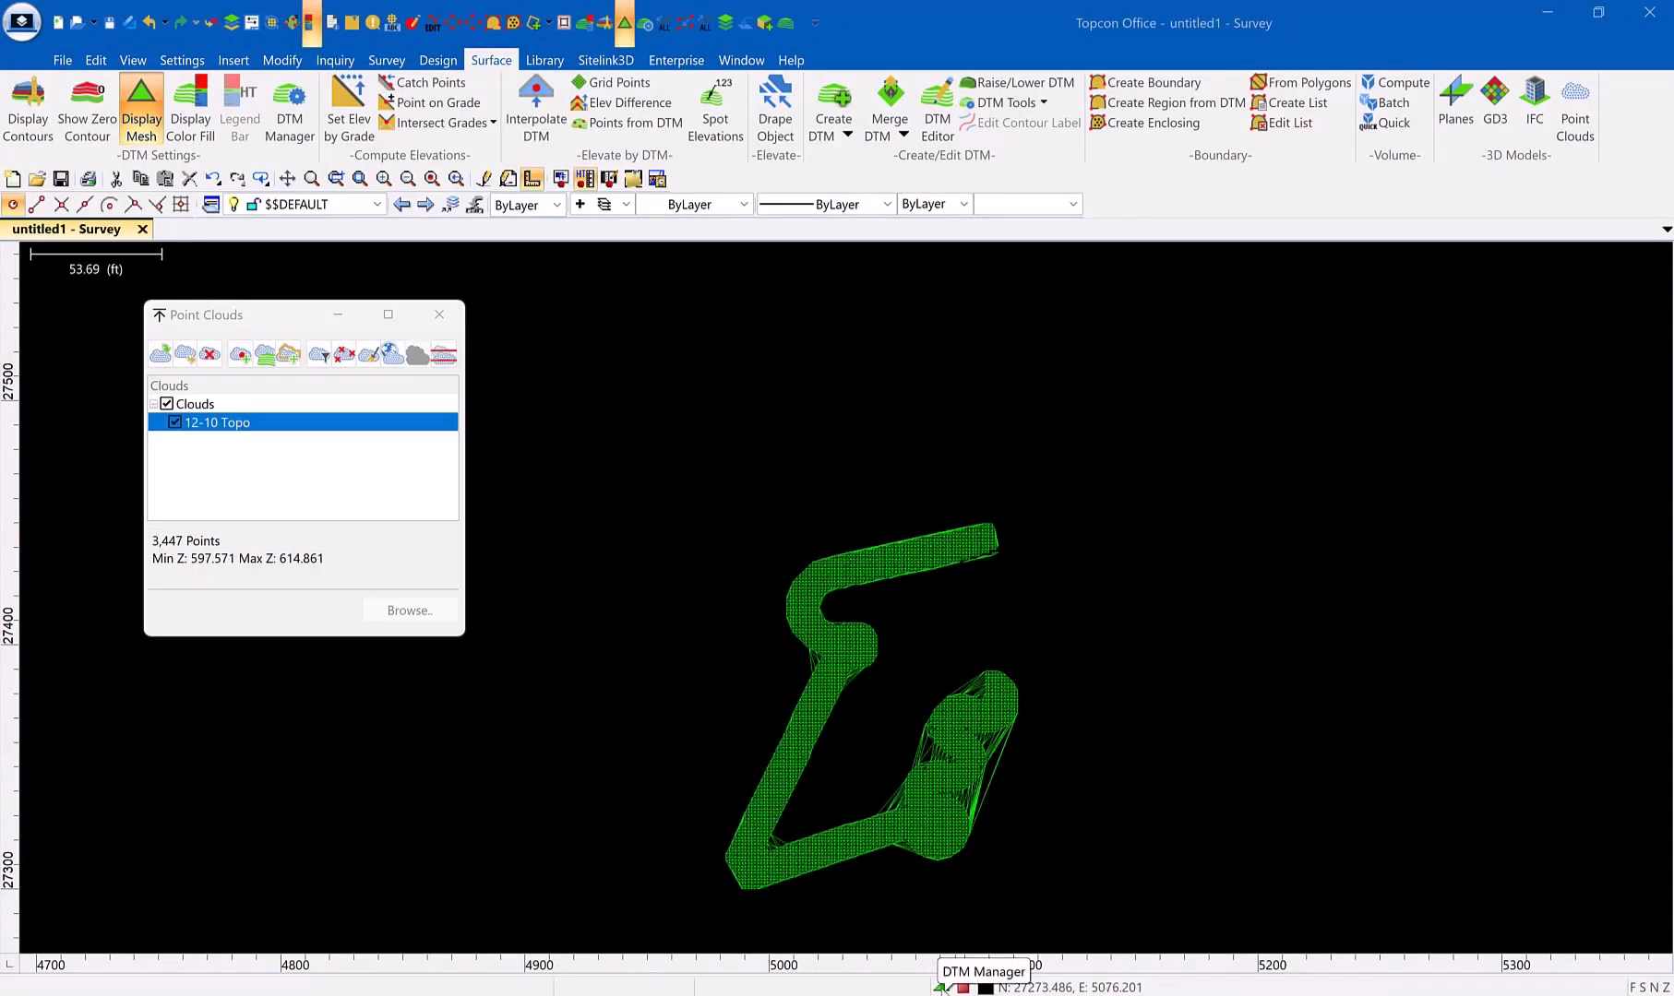
# Set the 12-10 TOPO surface's color to red (12) and turn off its mesh display
pyautogui.click(941, 987)
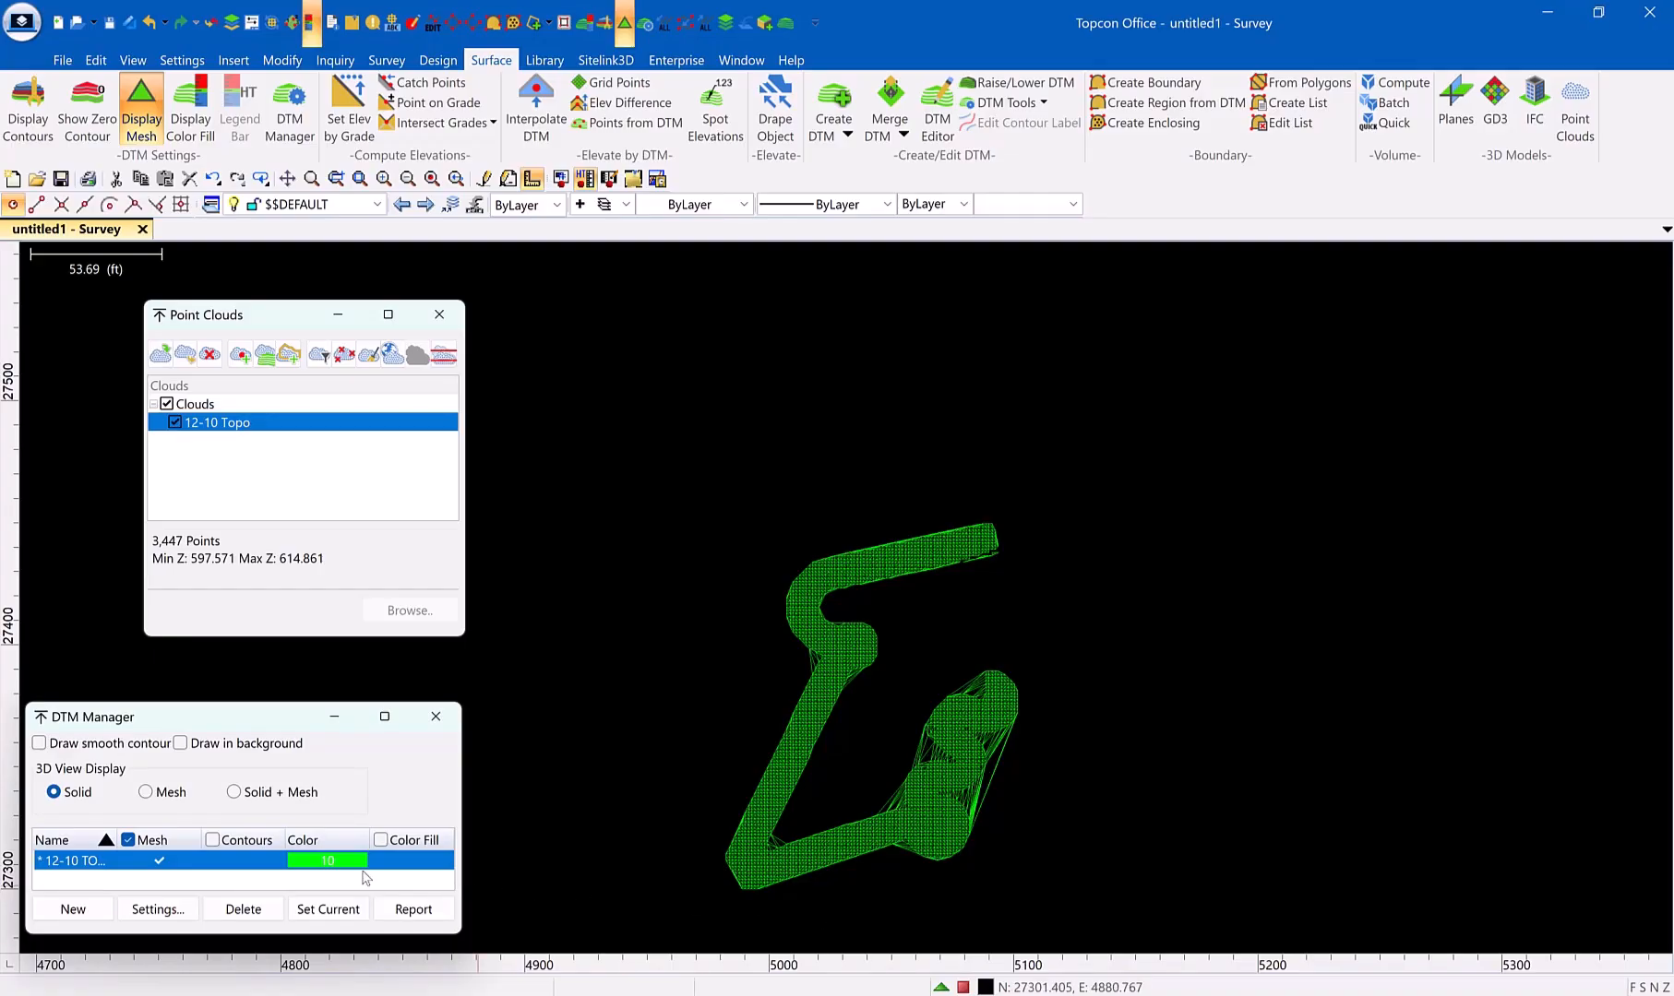
pyautogui.click(336, 868)
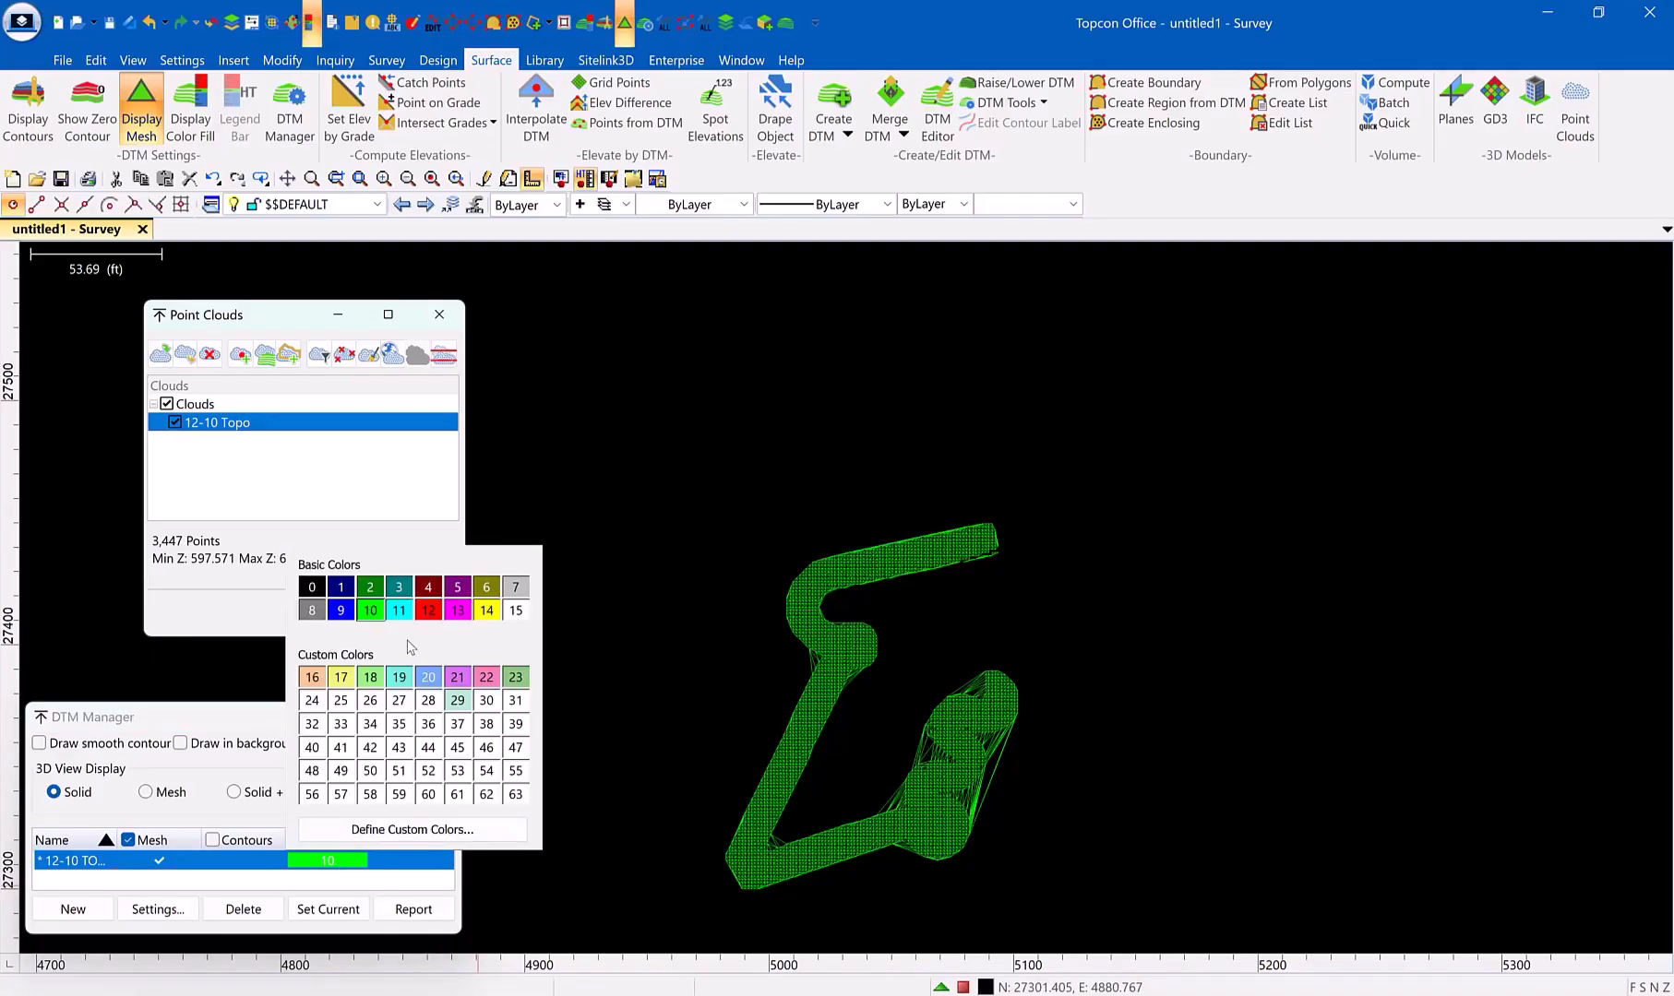
pyautogui.click(431, 620)
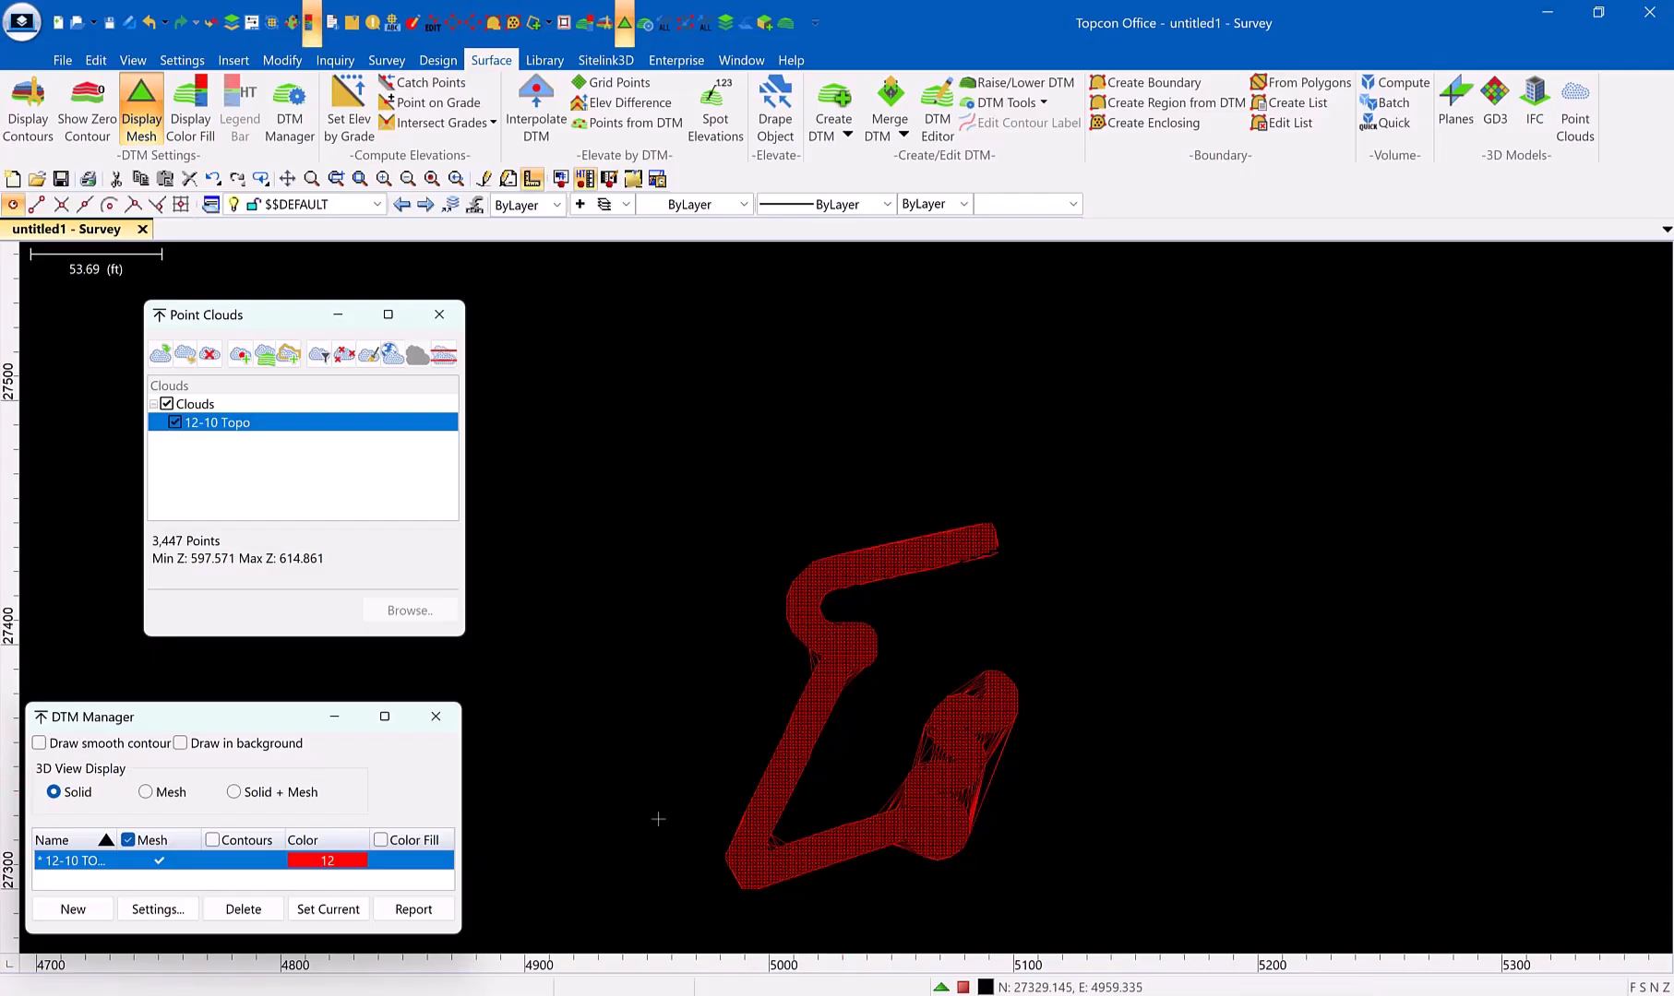
pyautogui.click(160, 862)
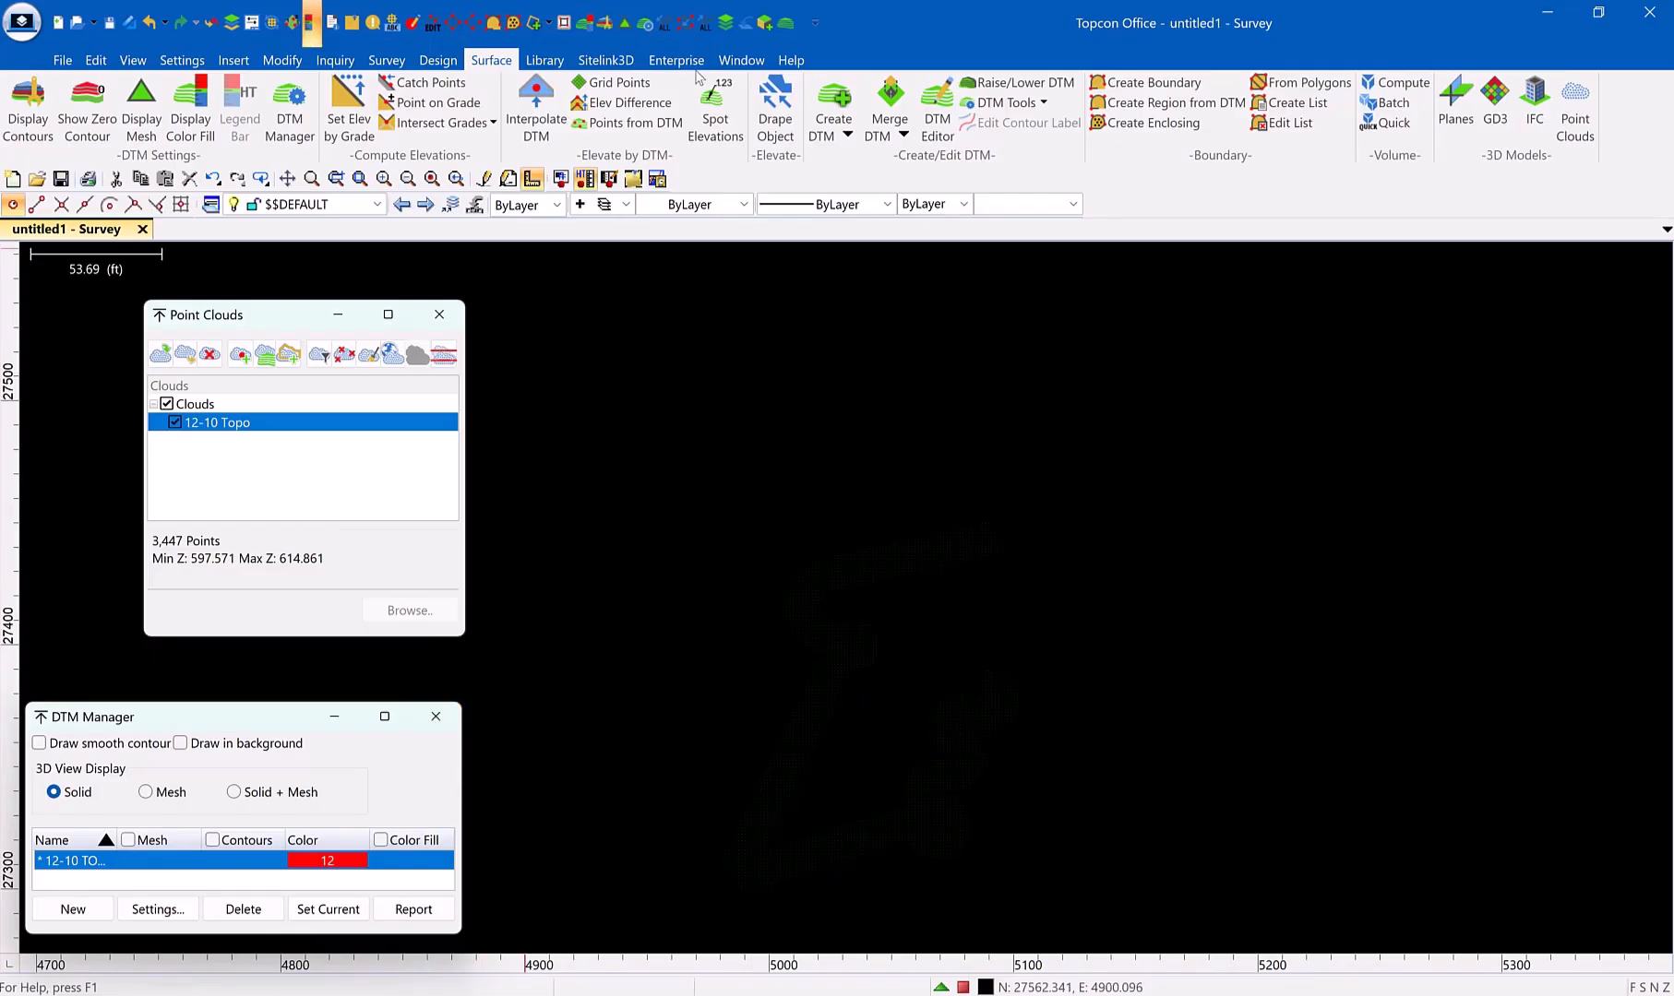
# Import the 12/18 height map report from Sitelink3D as a second point cloud
pyautogui.click(605, 60)
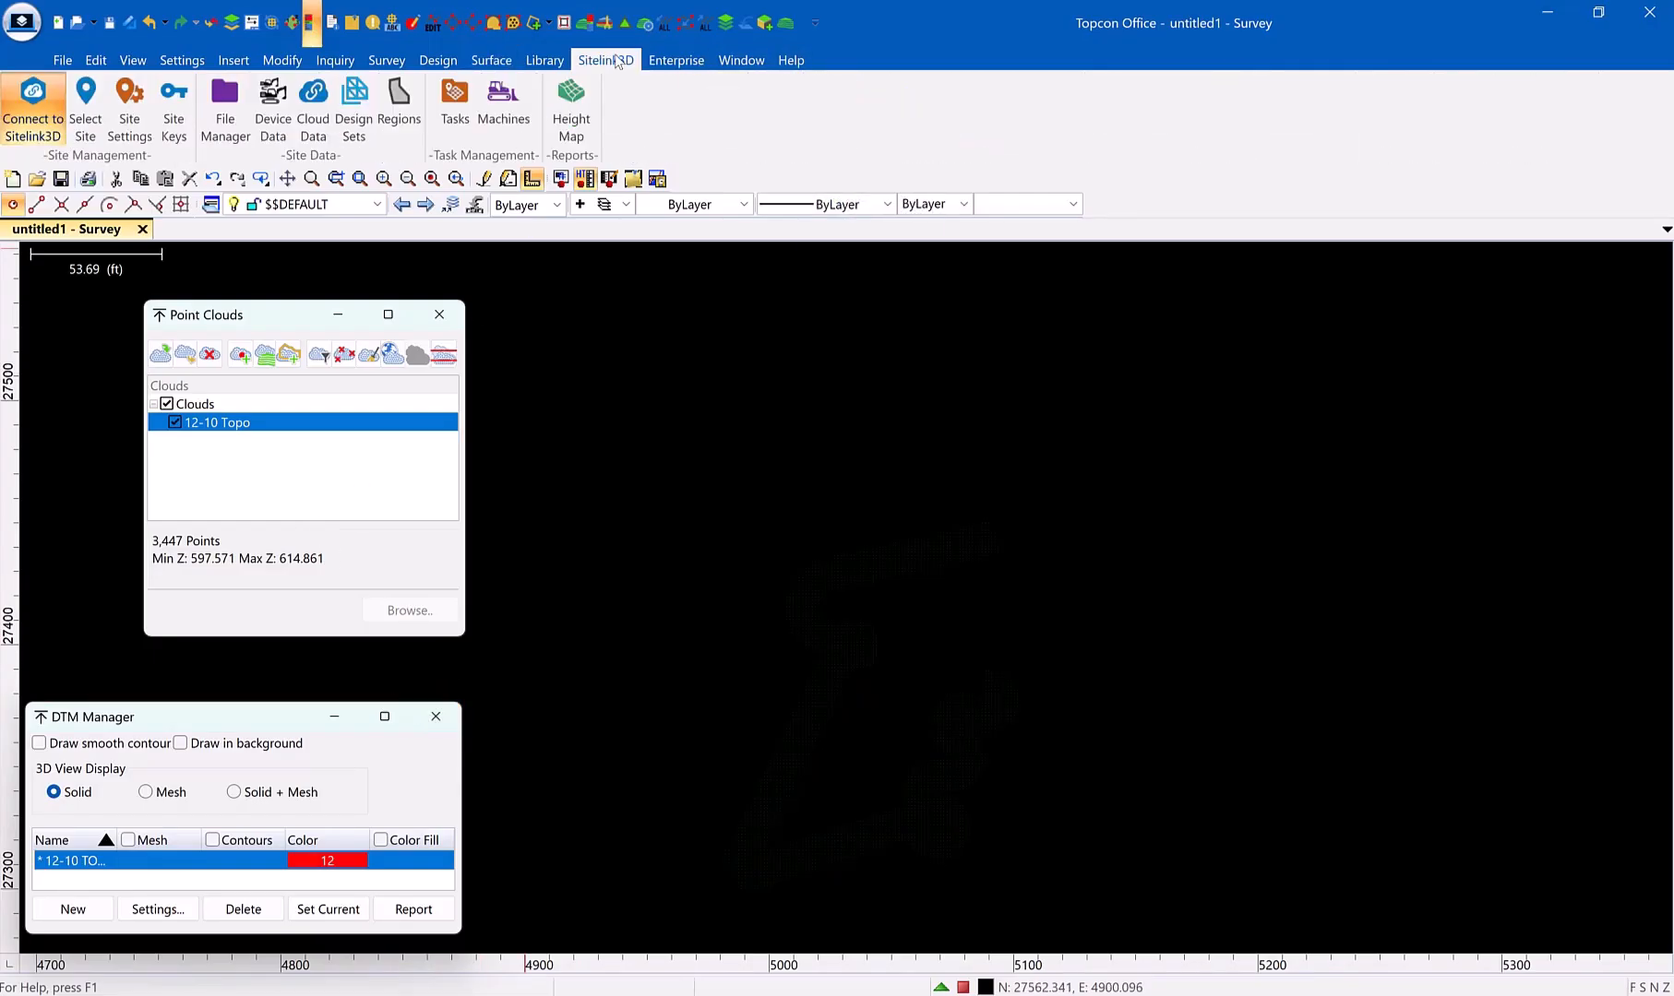
pyautogui.click(571, 108)
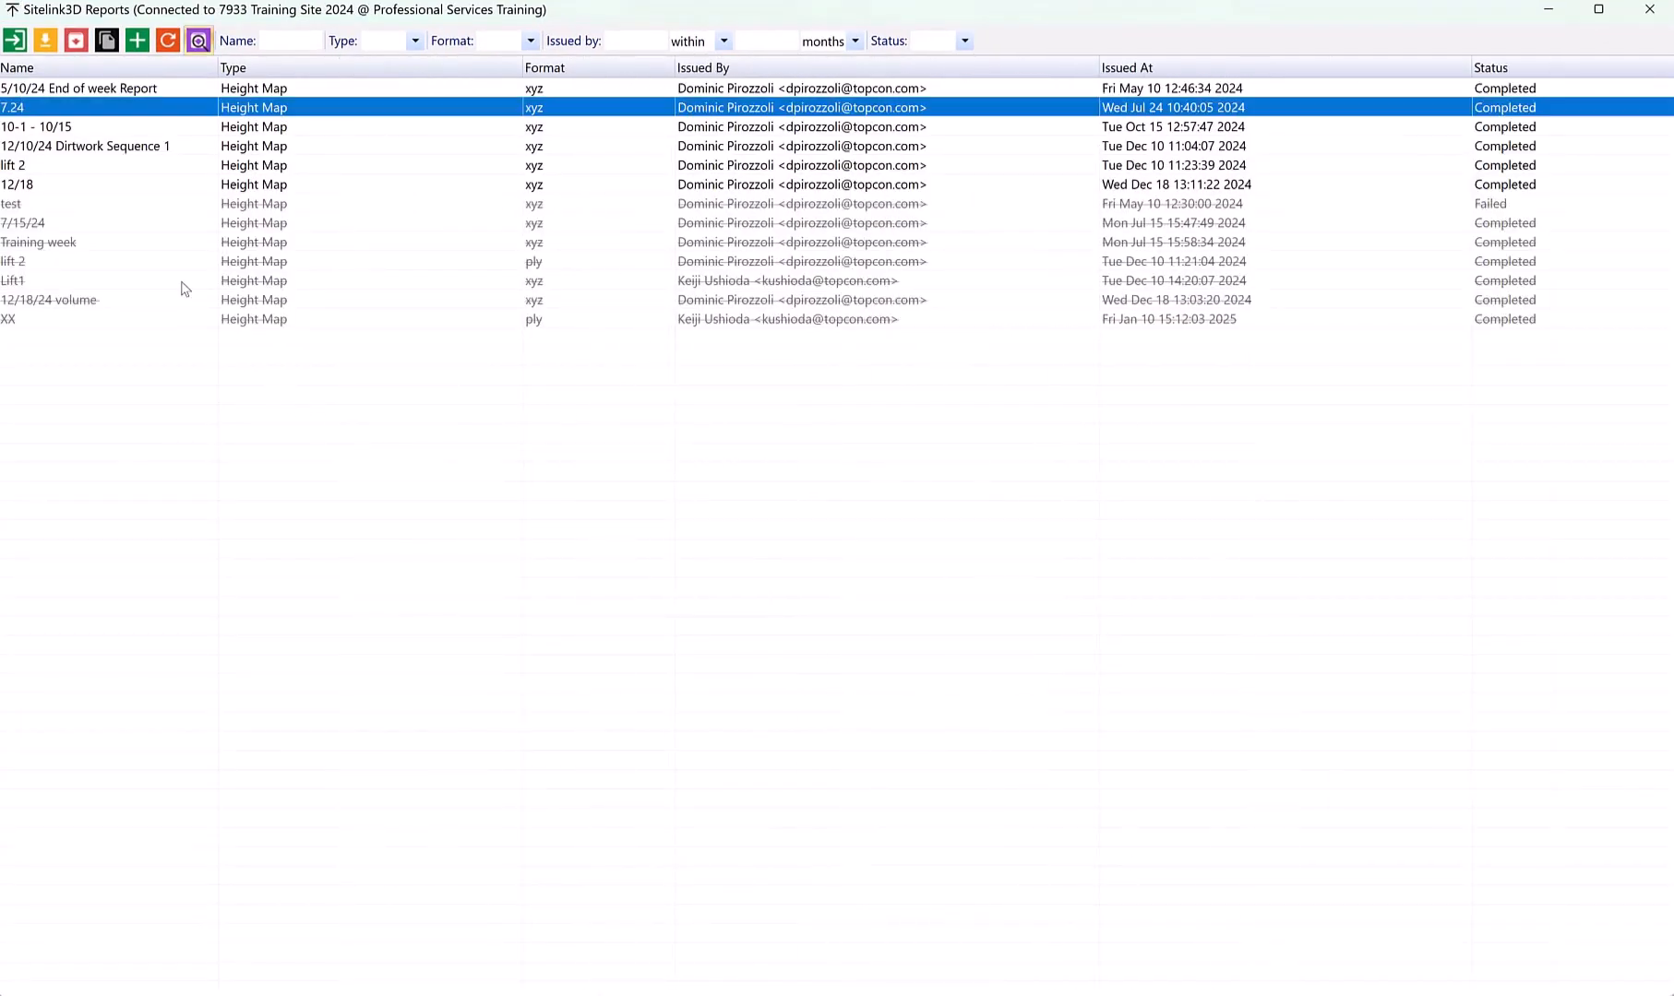
pyautogui.click(56, 189)
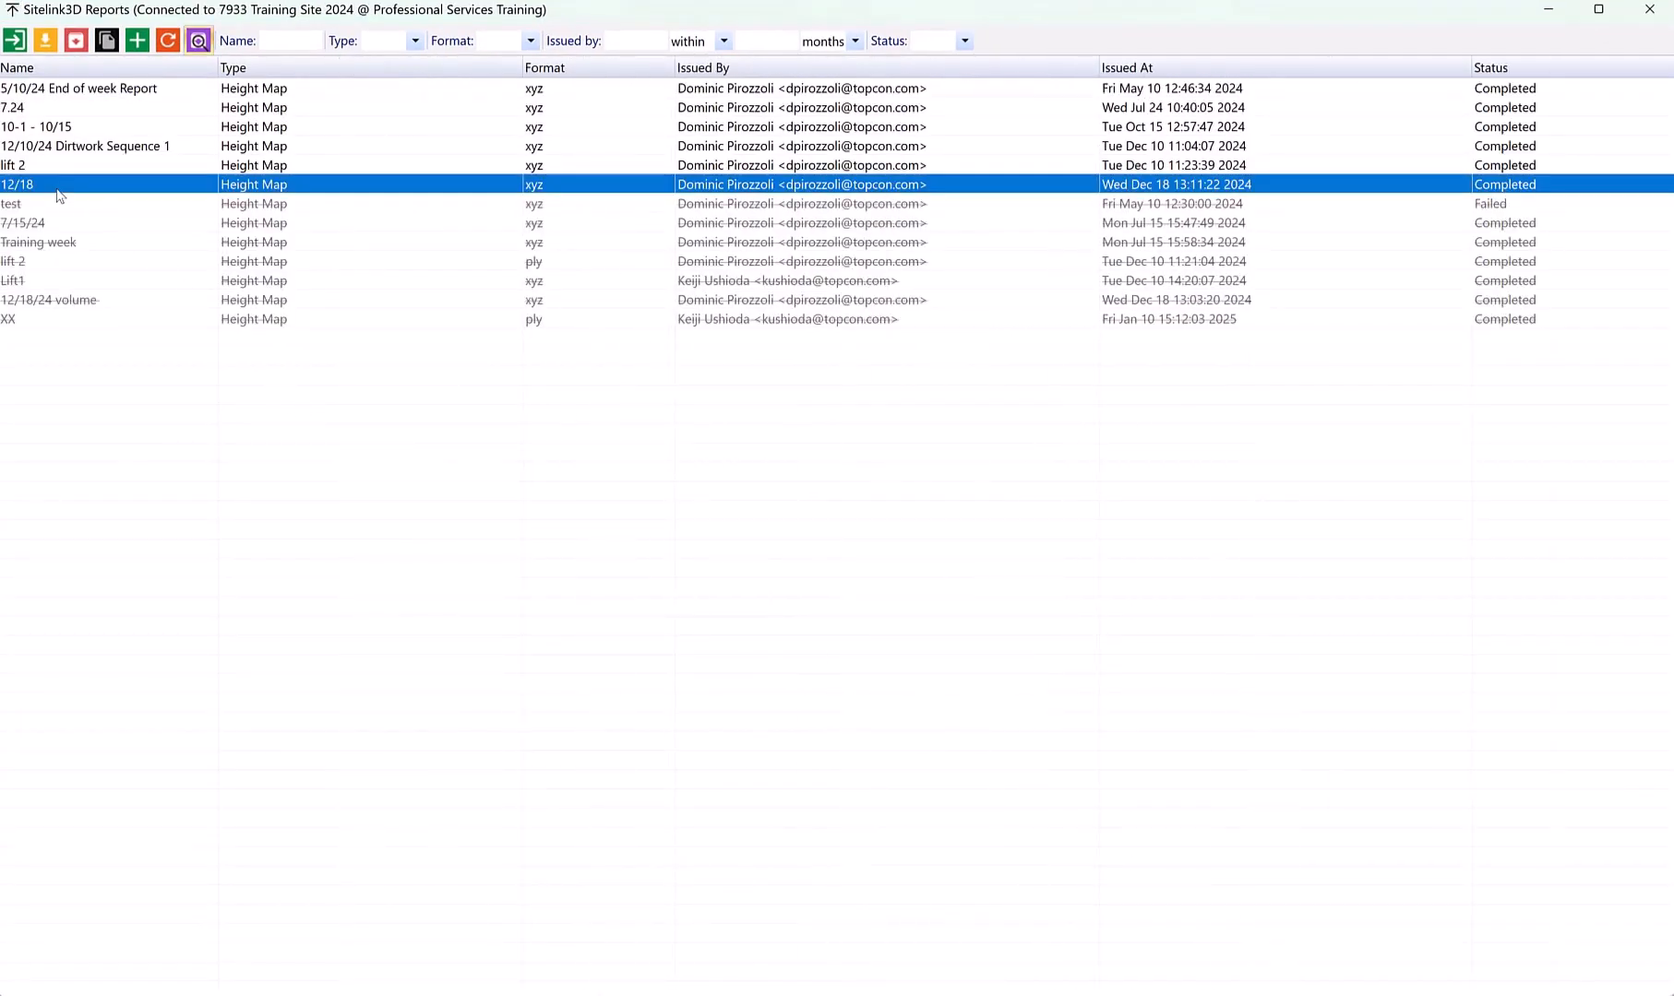
pyautogui.click(17, 41)
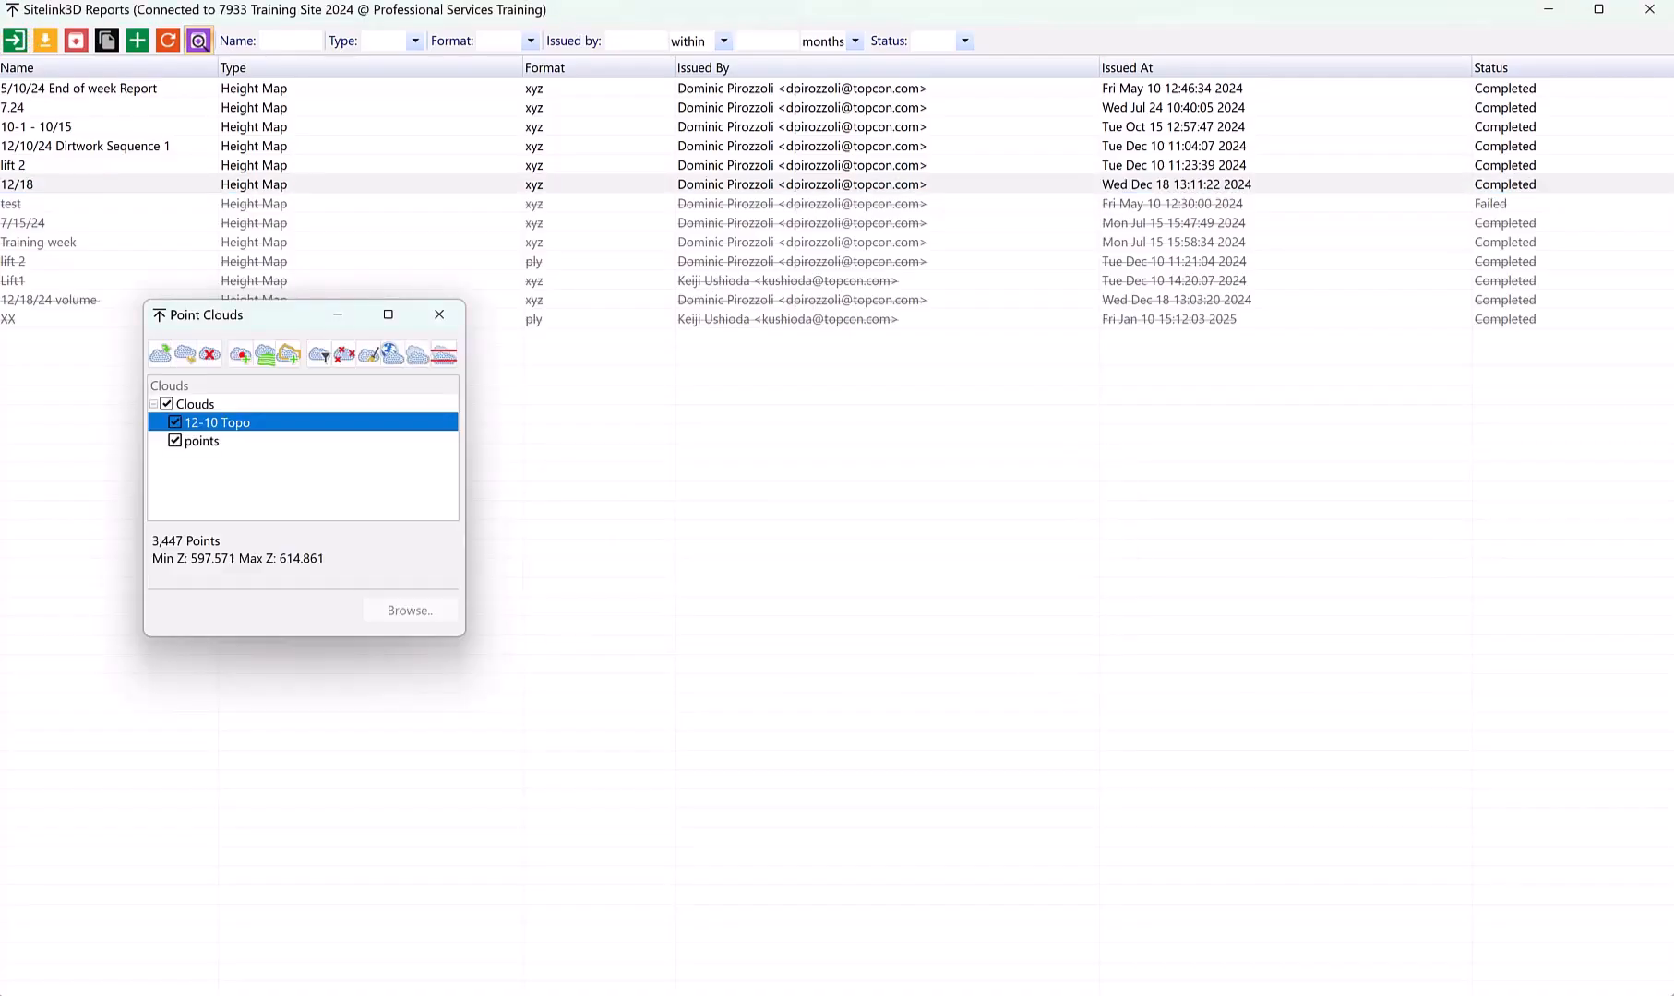
# Rename the newly imported points cloud to 12-18 TOPO
pyautogui.click(221, 440)
pyautogui.rightClick(220, 442)
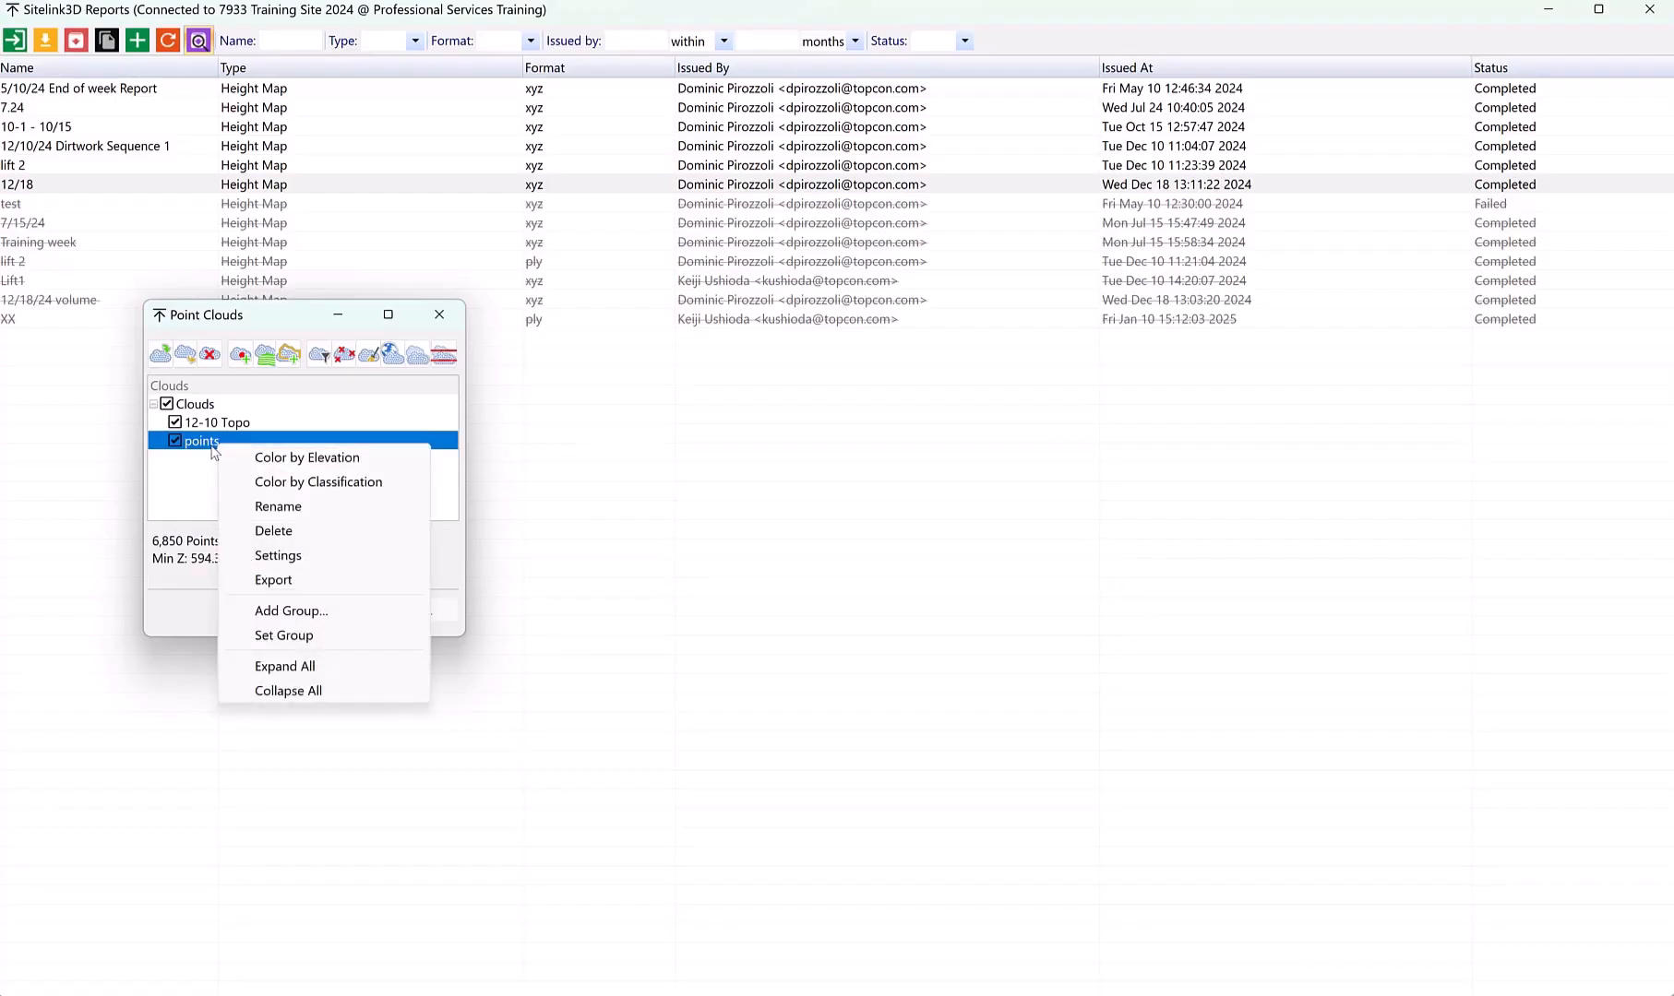
pyautogui.click(305, 506)
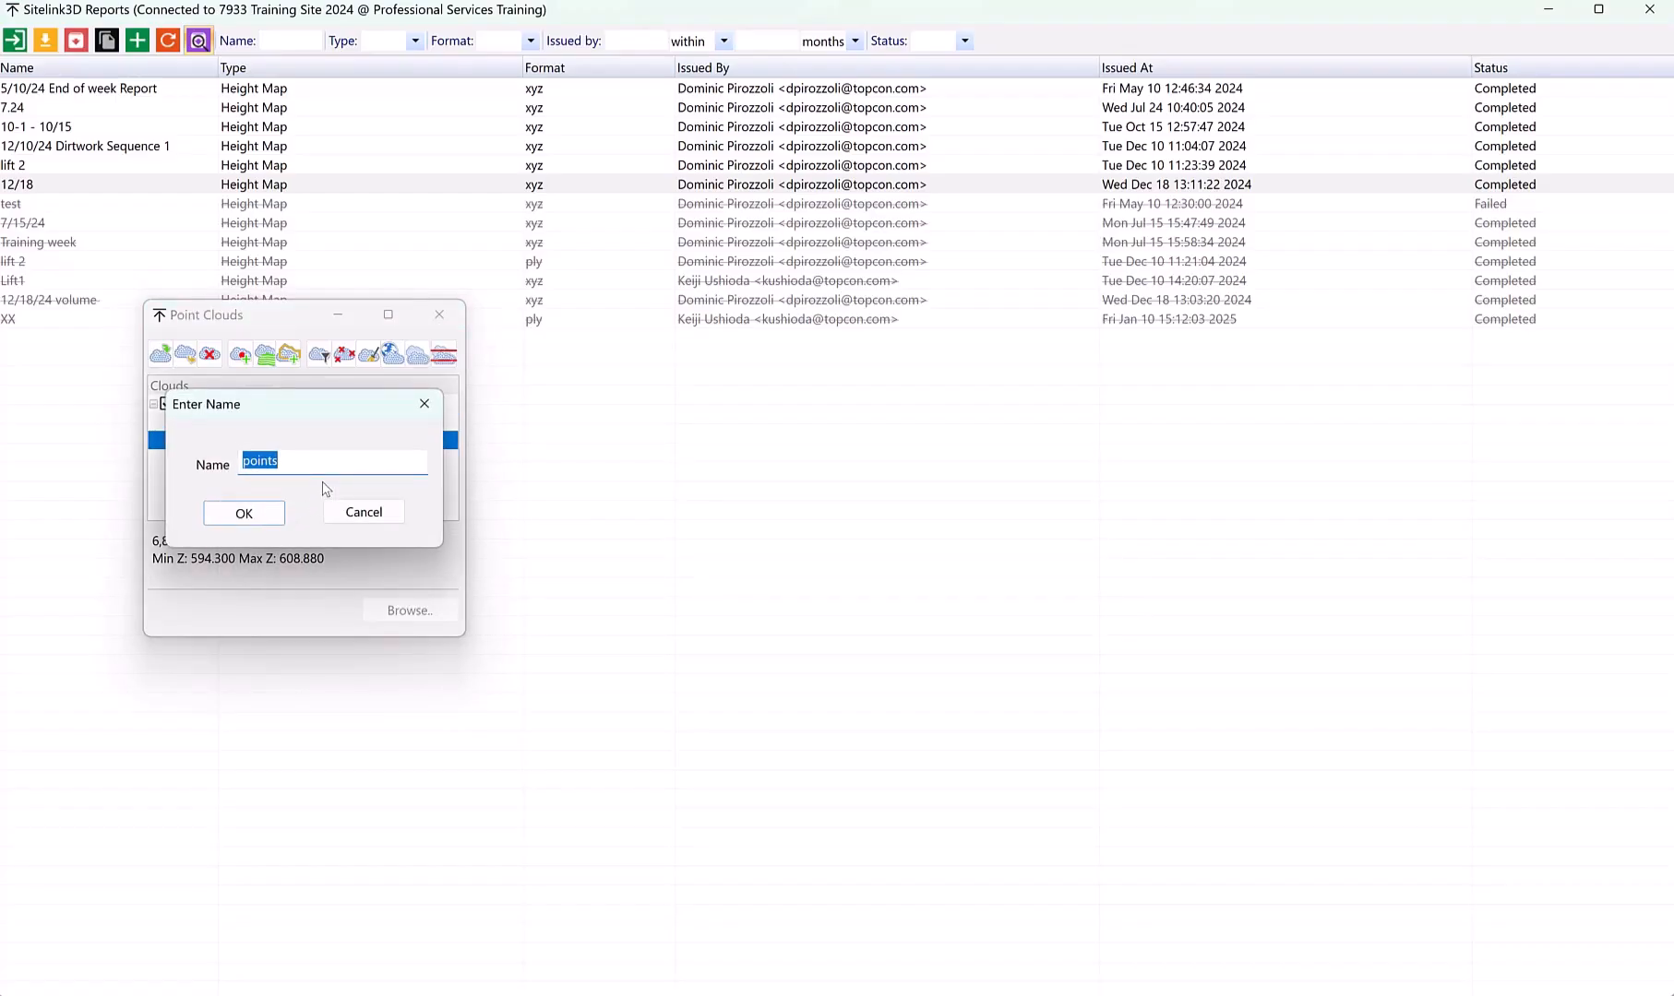
pyautogui.write('12-18 TOPO')
pyautogui.click(258, 514)
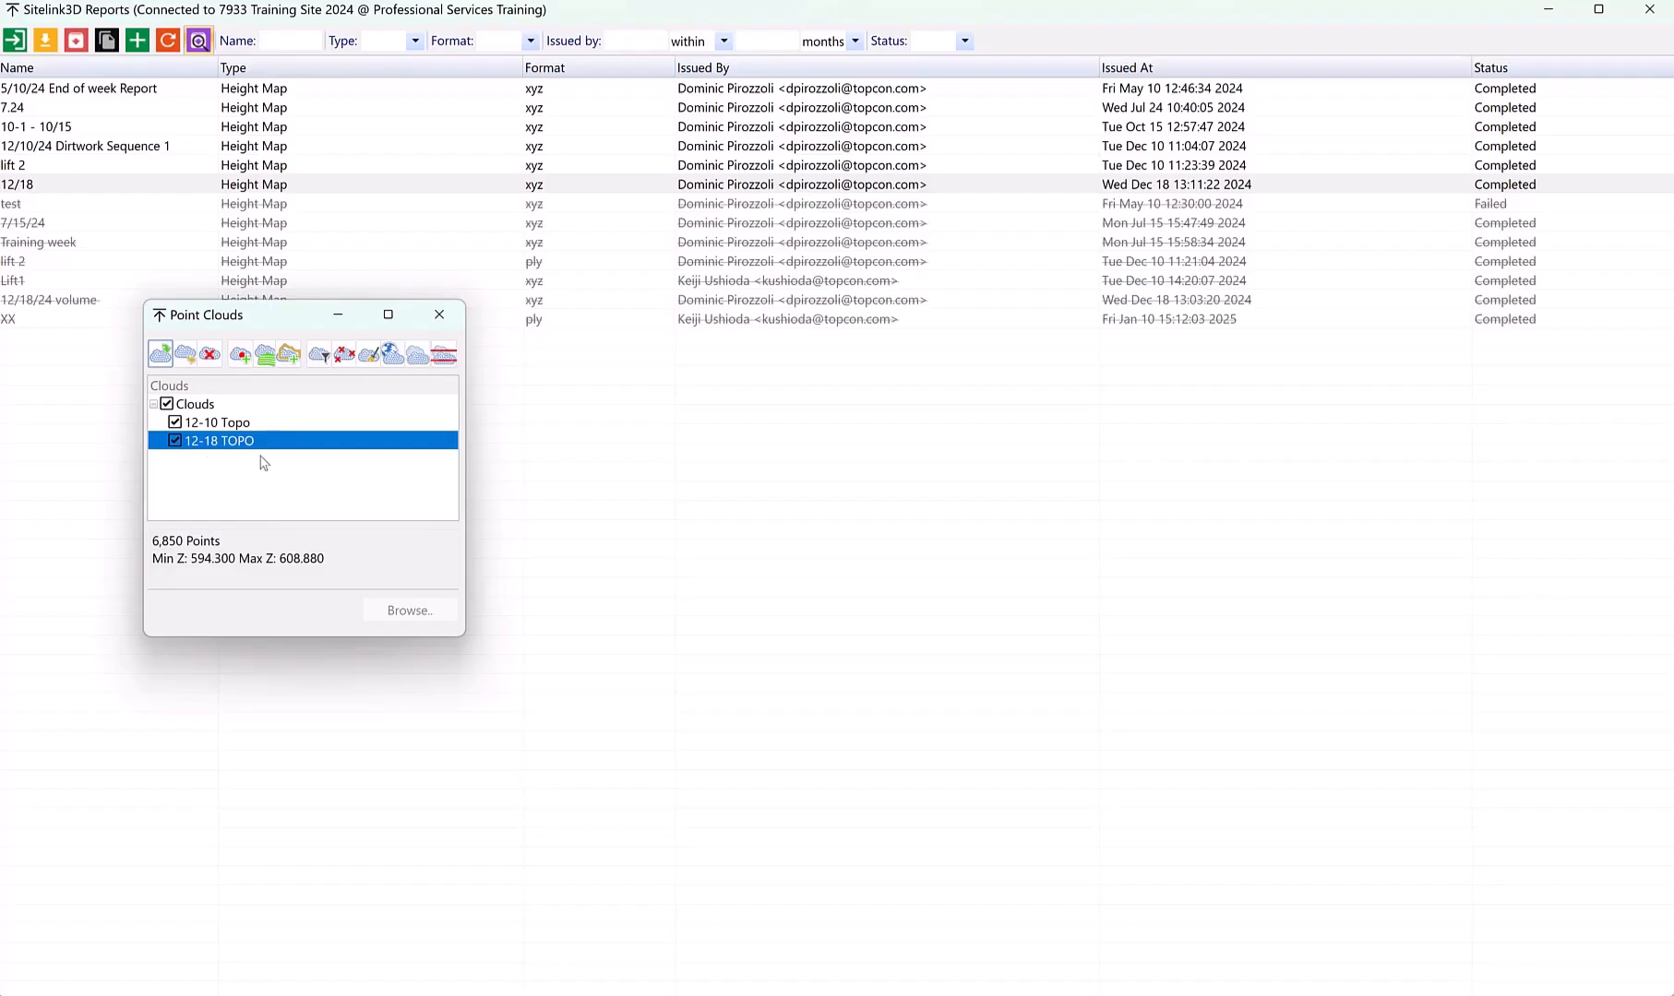
# Create a DTM named 12-18 TOPO from the 12-18 TOPO cloud, limited by a boundary traced closely around its main group of points
pyautogui.click(265, 354)
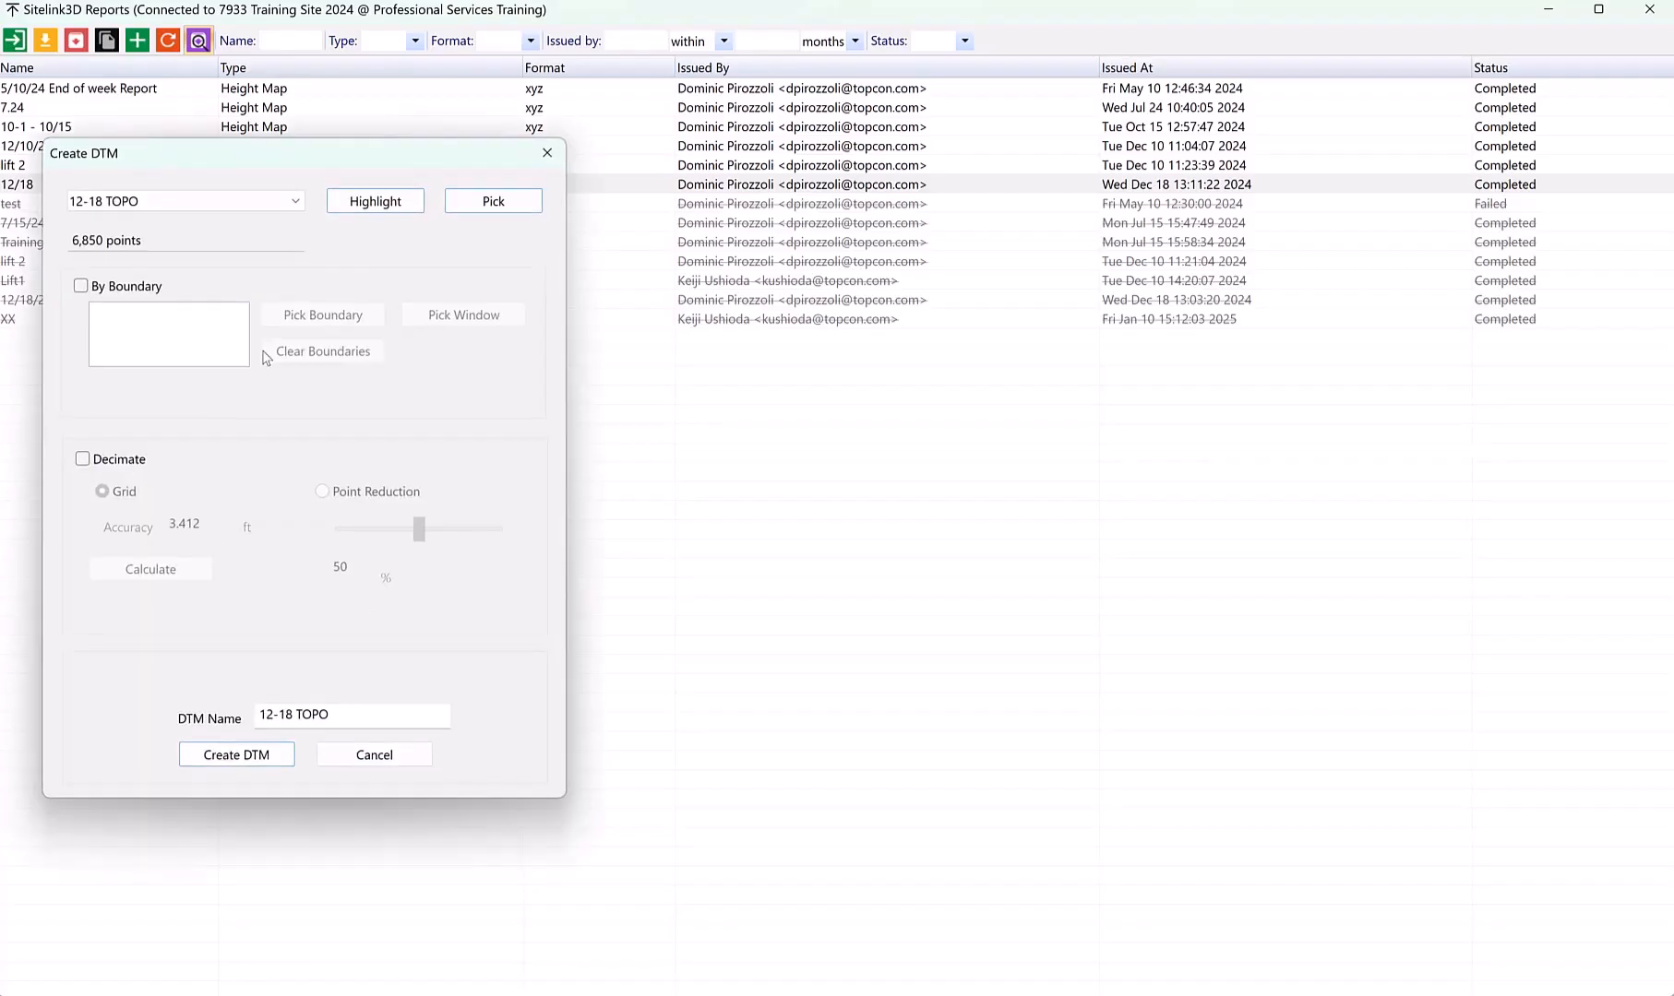
pyautogui.click(81, 286)
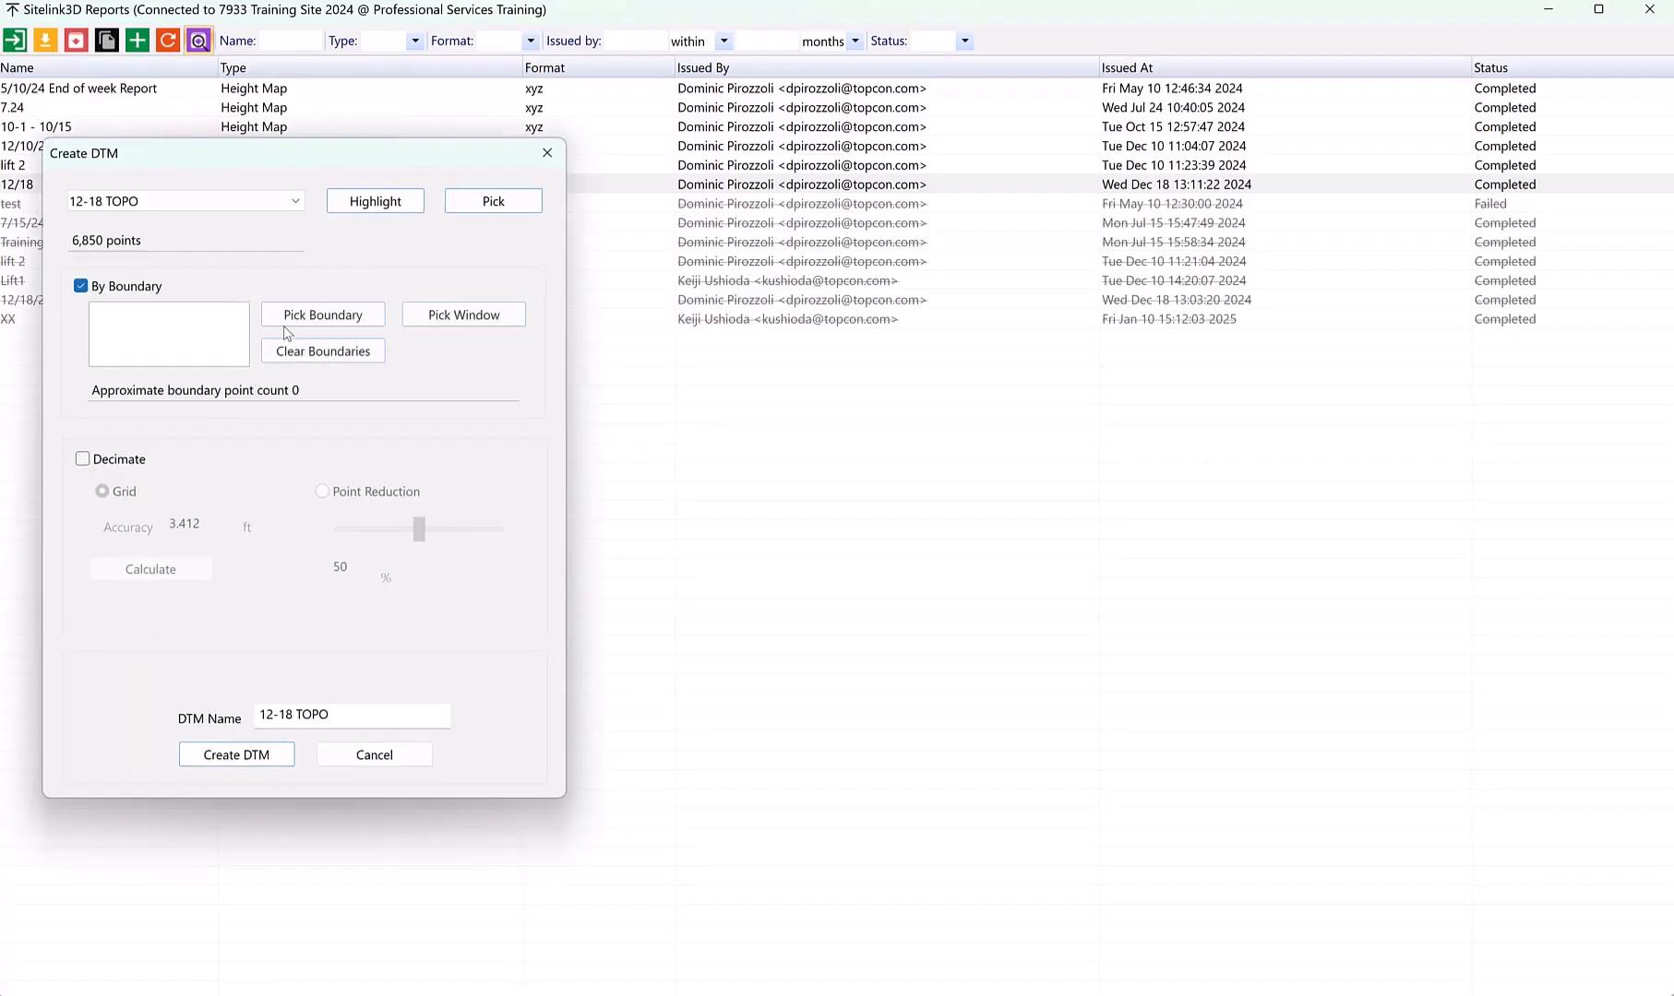
pyautogui.click(350, 318)
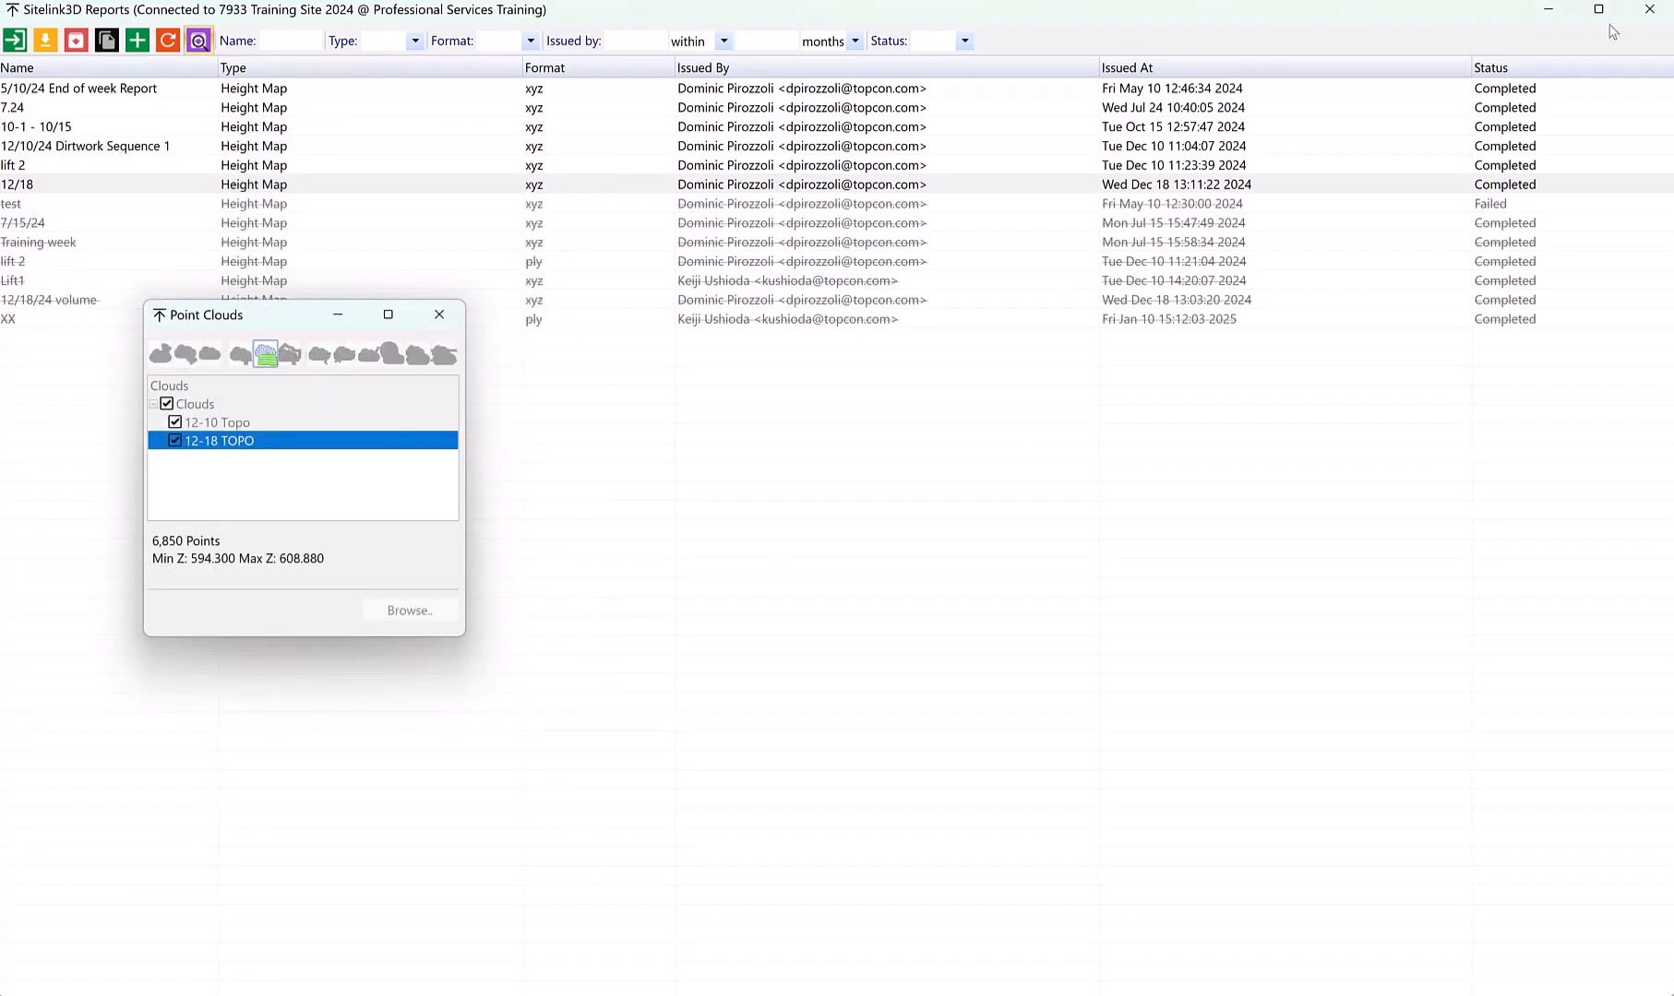
pyautogui.click(1649, 10)
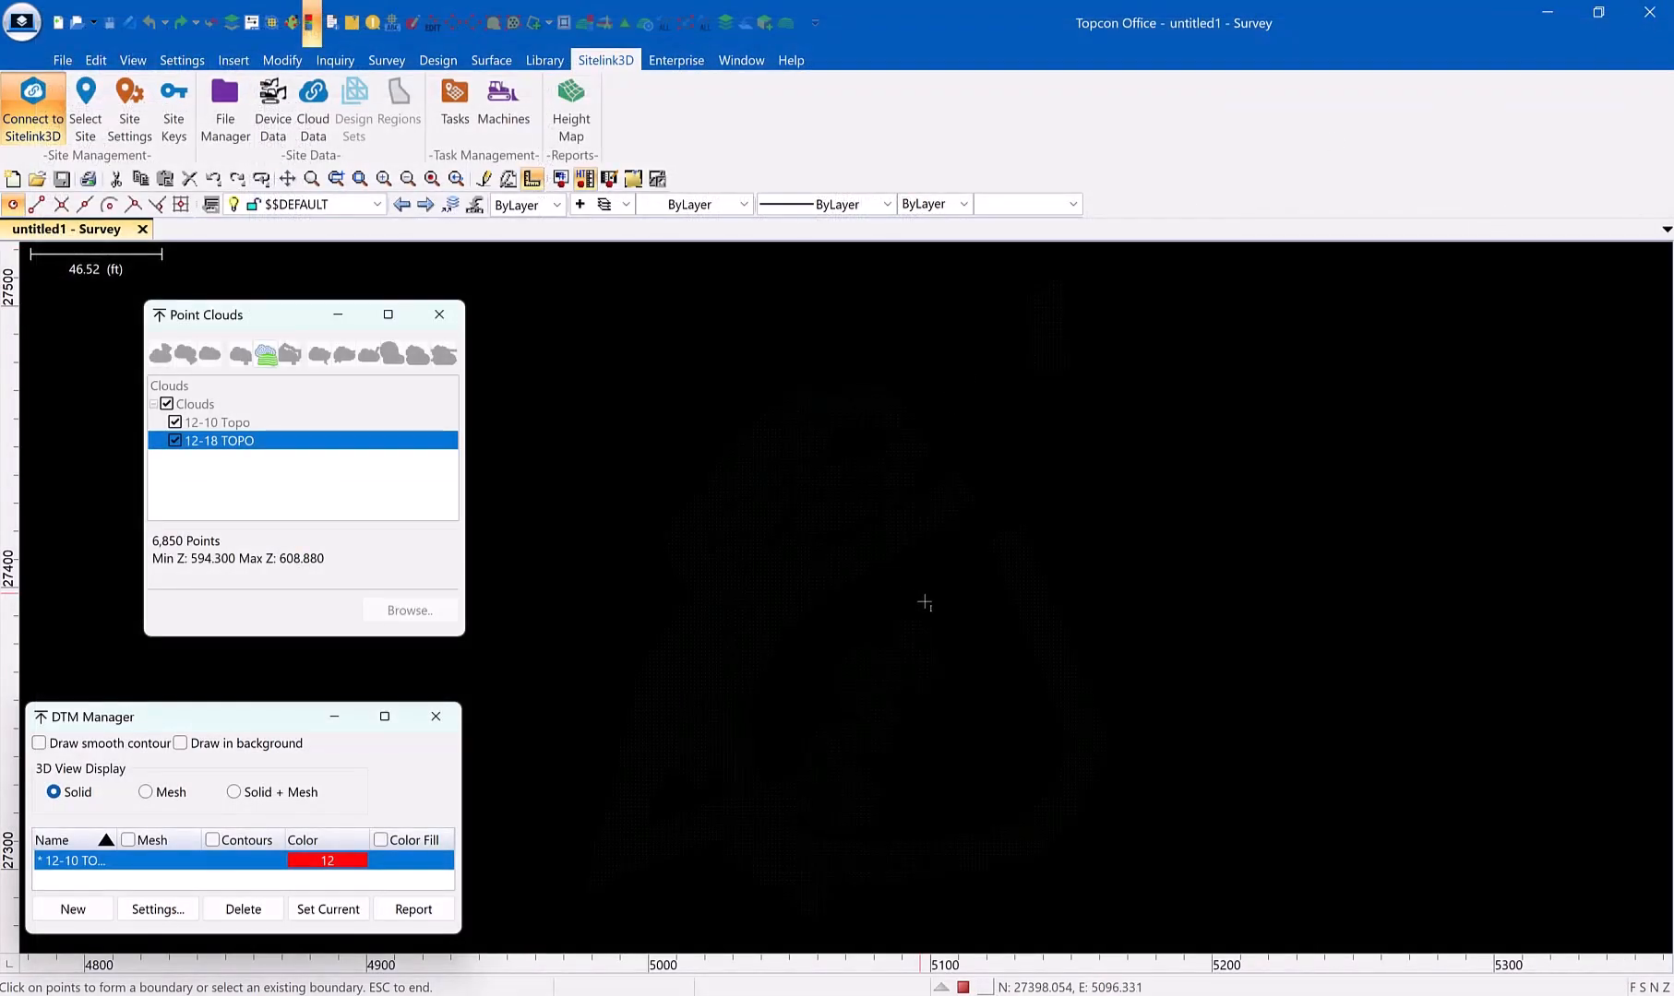
pyautogui.scroll(-3, 953, 626)
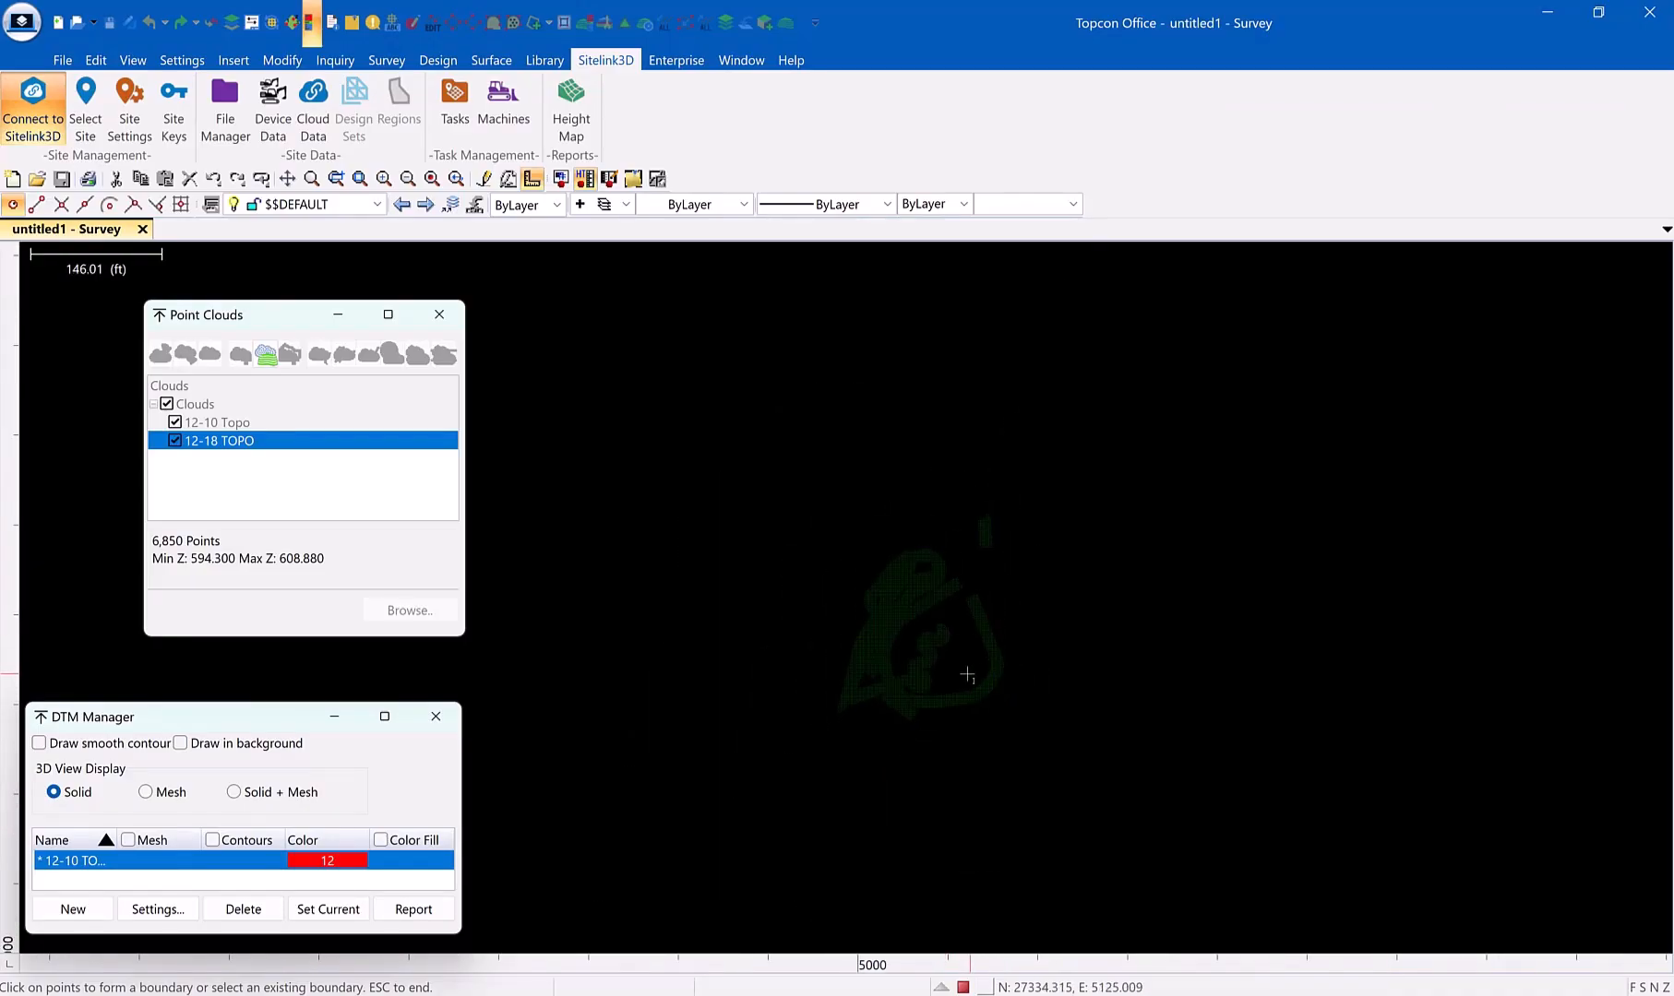
pyautogui.click(939, 686)
pyautogui.click(962, 651)
pyautogui.click(961, 603)
pyautogui.click(973, 588)
pyautogui.click(992, 582)
pyautogui.click(1029, 647)
pyautogui.click(1027, 677)
pyautogui.click(979, 721)
pyautogui.click(935, 725)
pyautogui.click(923, 708)
pyautogui.click(891, 727)
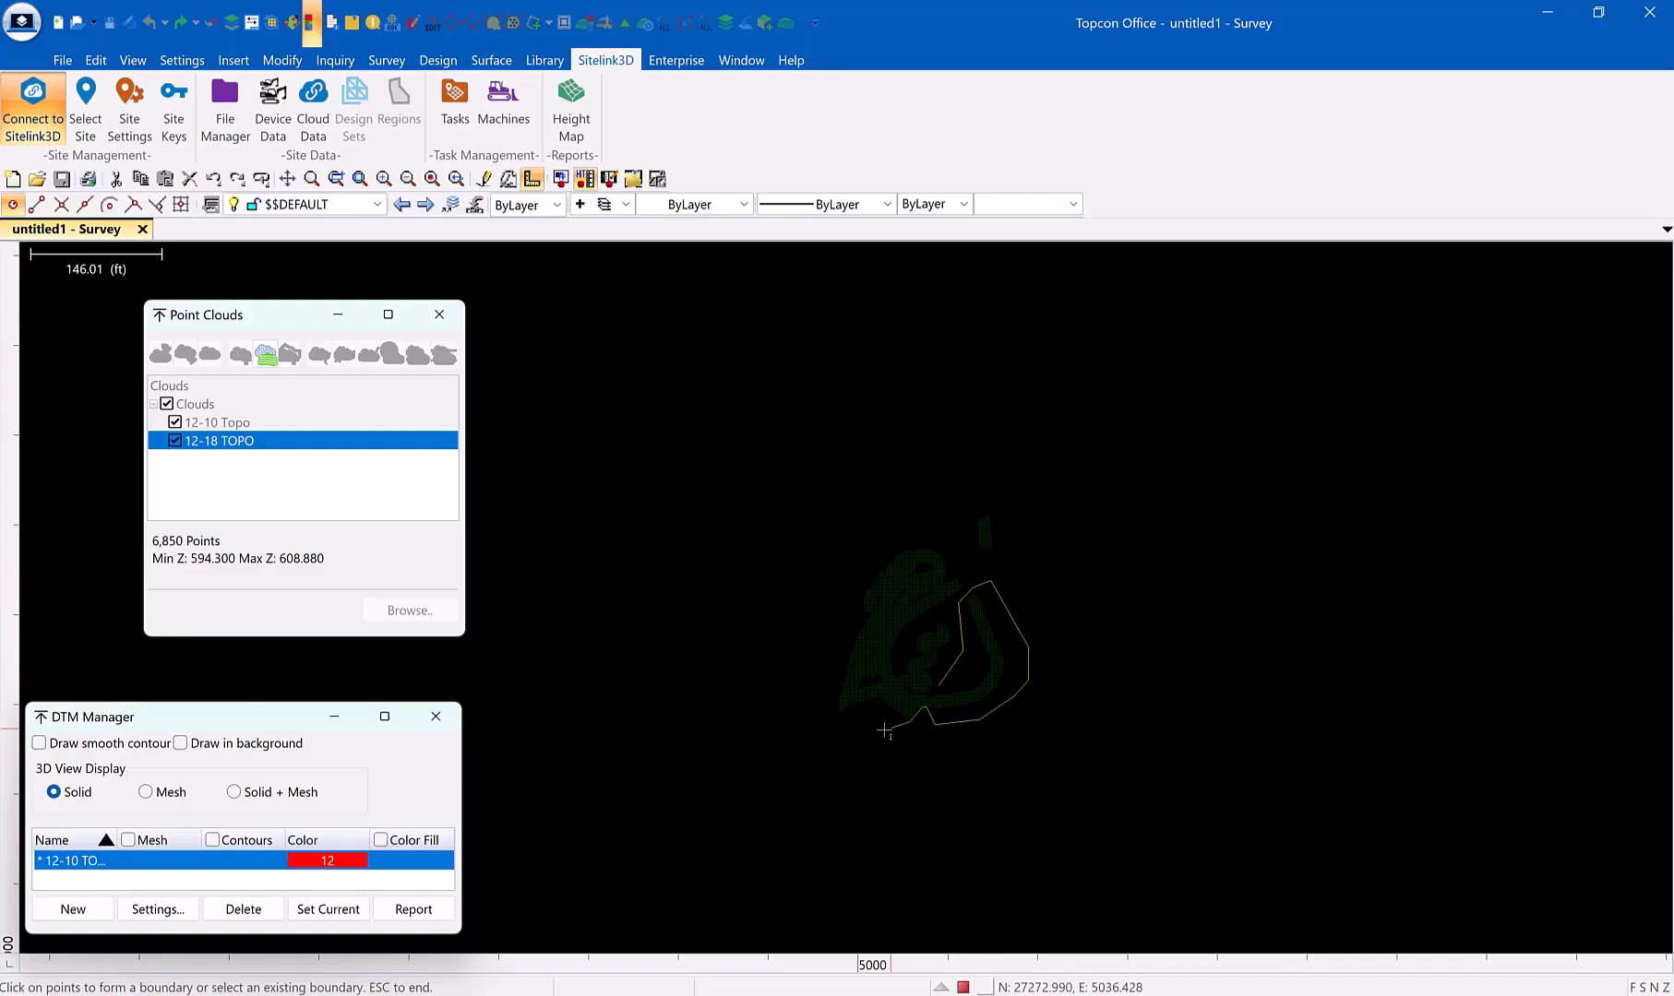
pyautogui.click(871, 718)
pyautogui.click(859, 704)
pyautogui.click(816, 719)
pyautogui.click(859, 610)
pyautogui.click(868, 562)
pyautogui.click(892, 542)
pyautogui.click(917, 533)
pyautogui.click(936, 532)
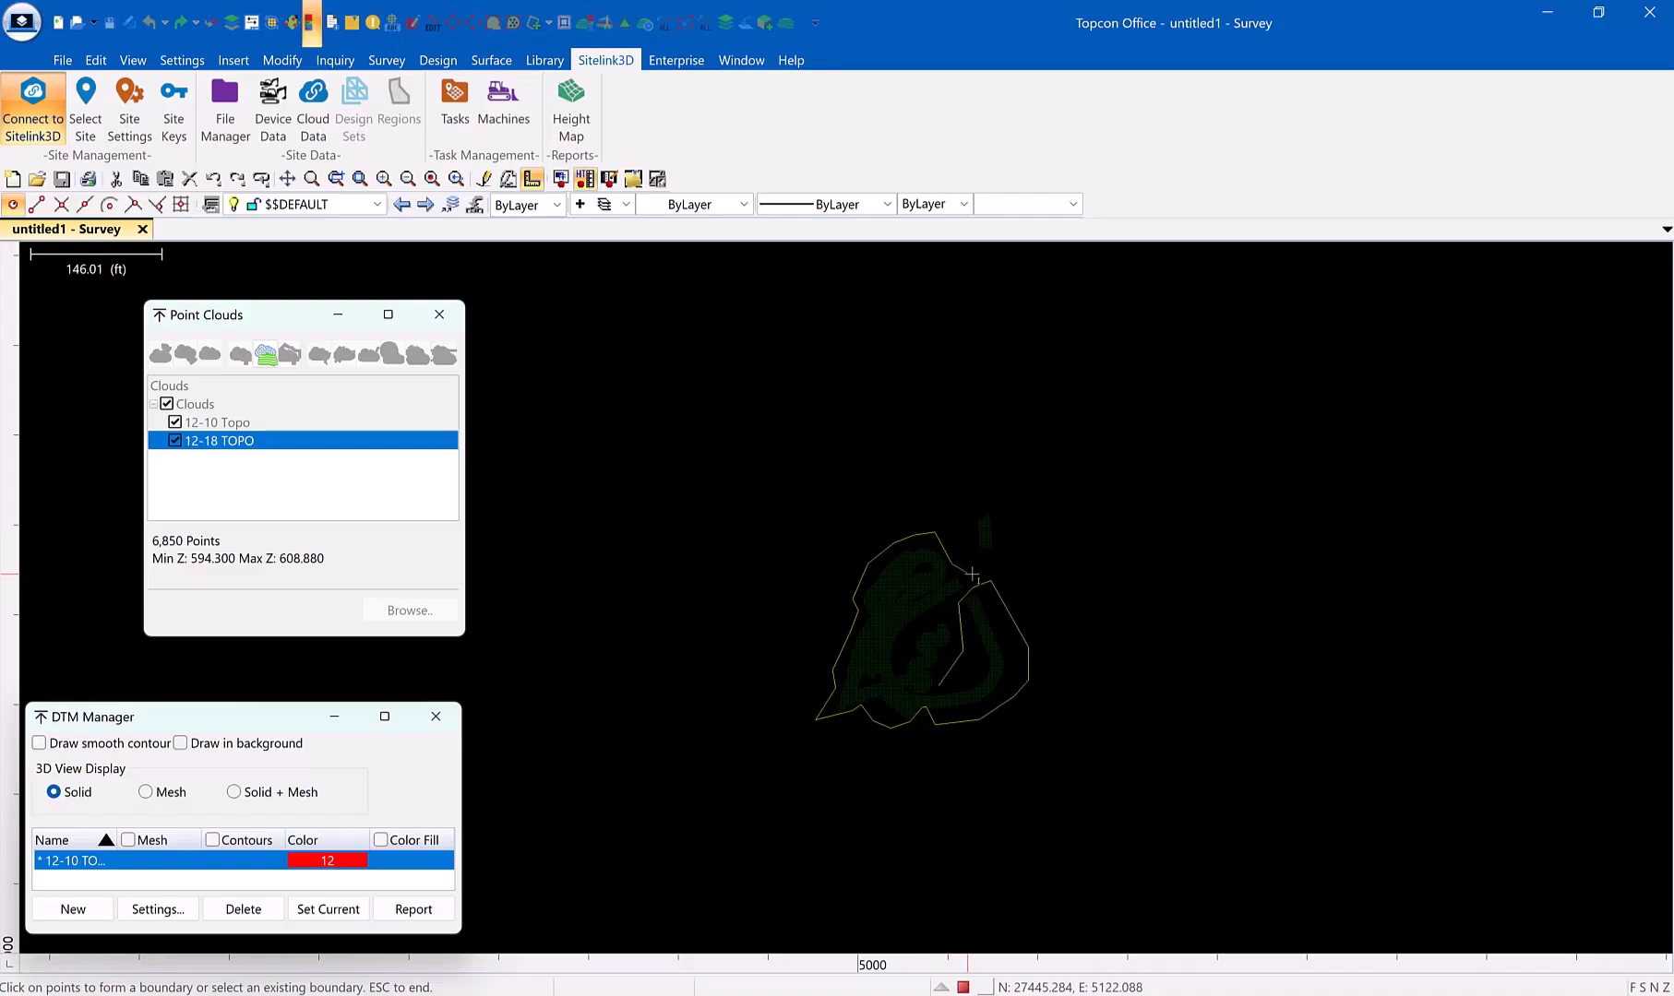
pyautogui.click(975, 579)
pyautogui.click(917, 629)
pyautogui.press('Escape')
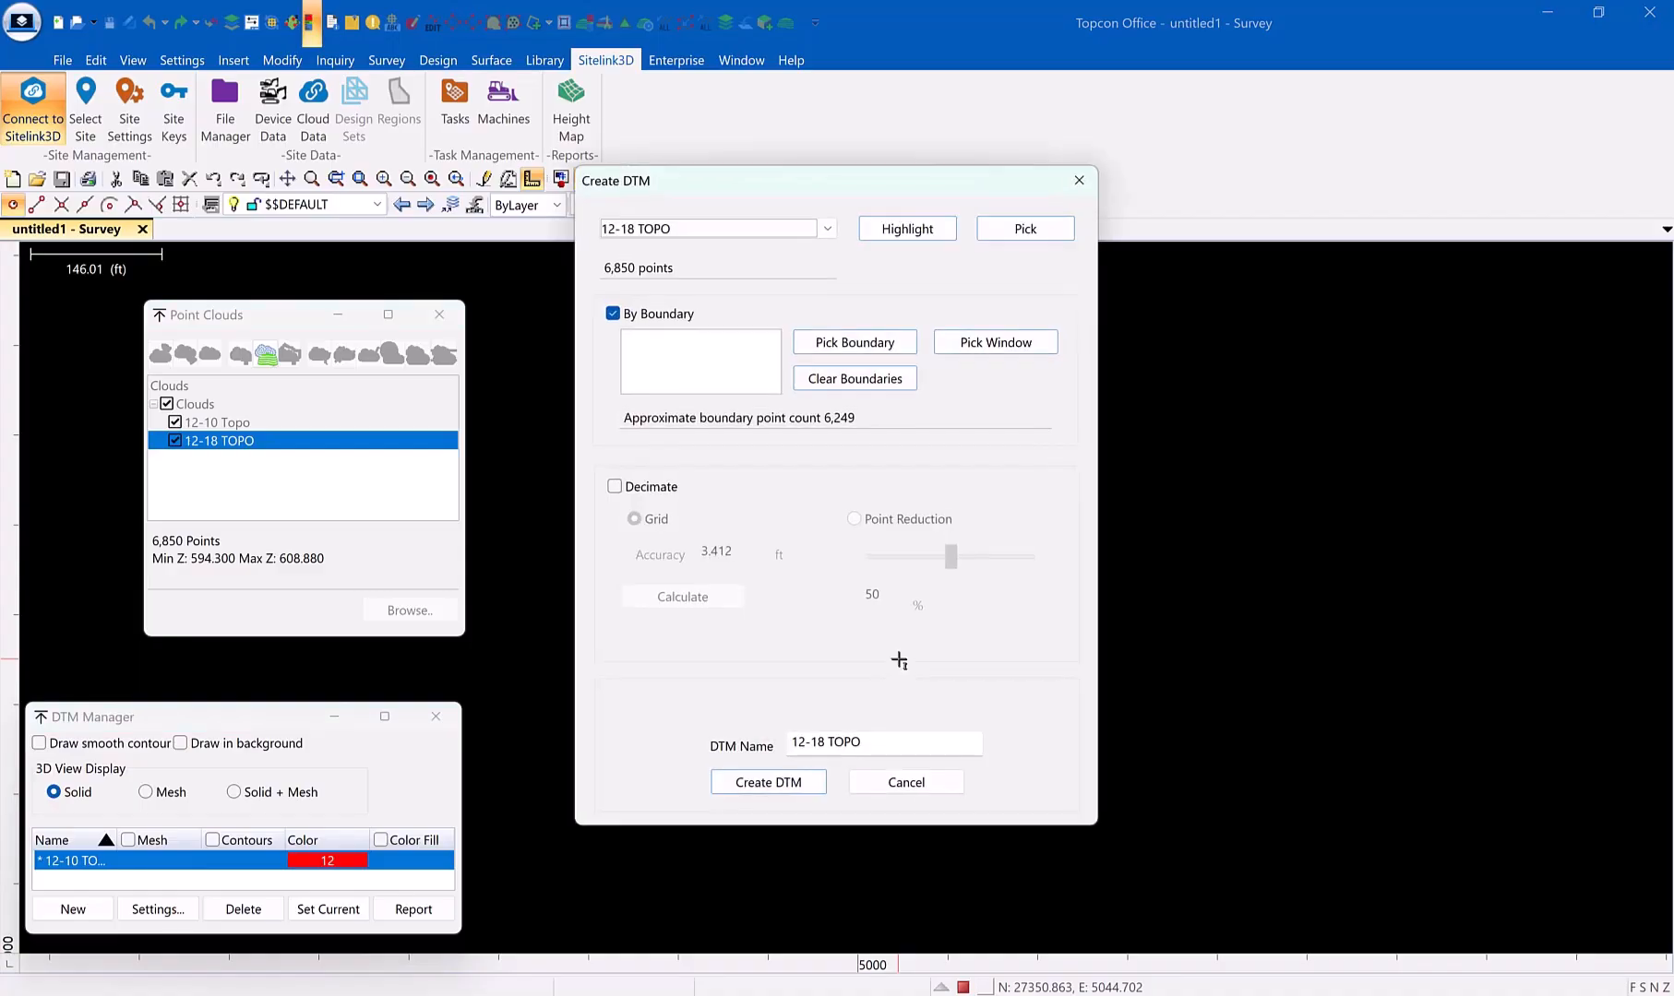
pyautogui.click(770, 785)
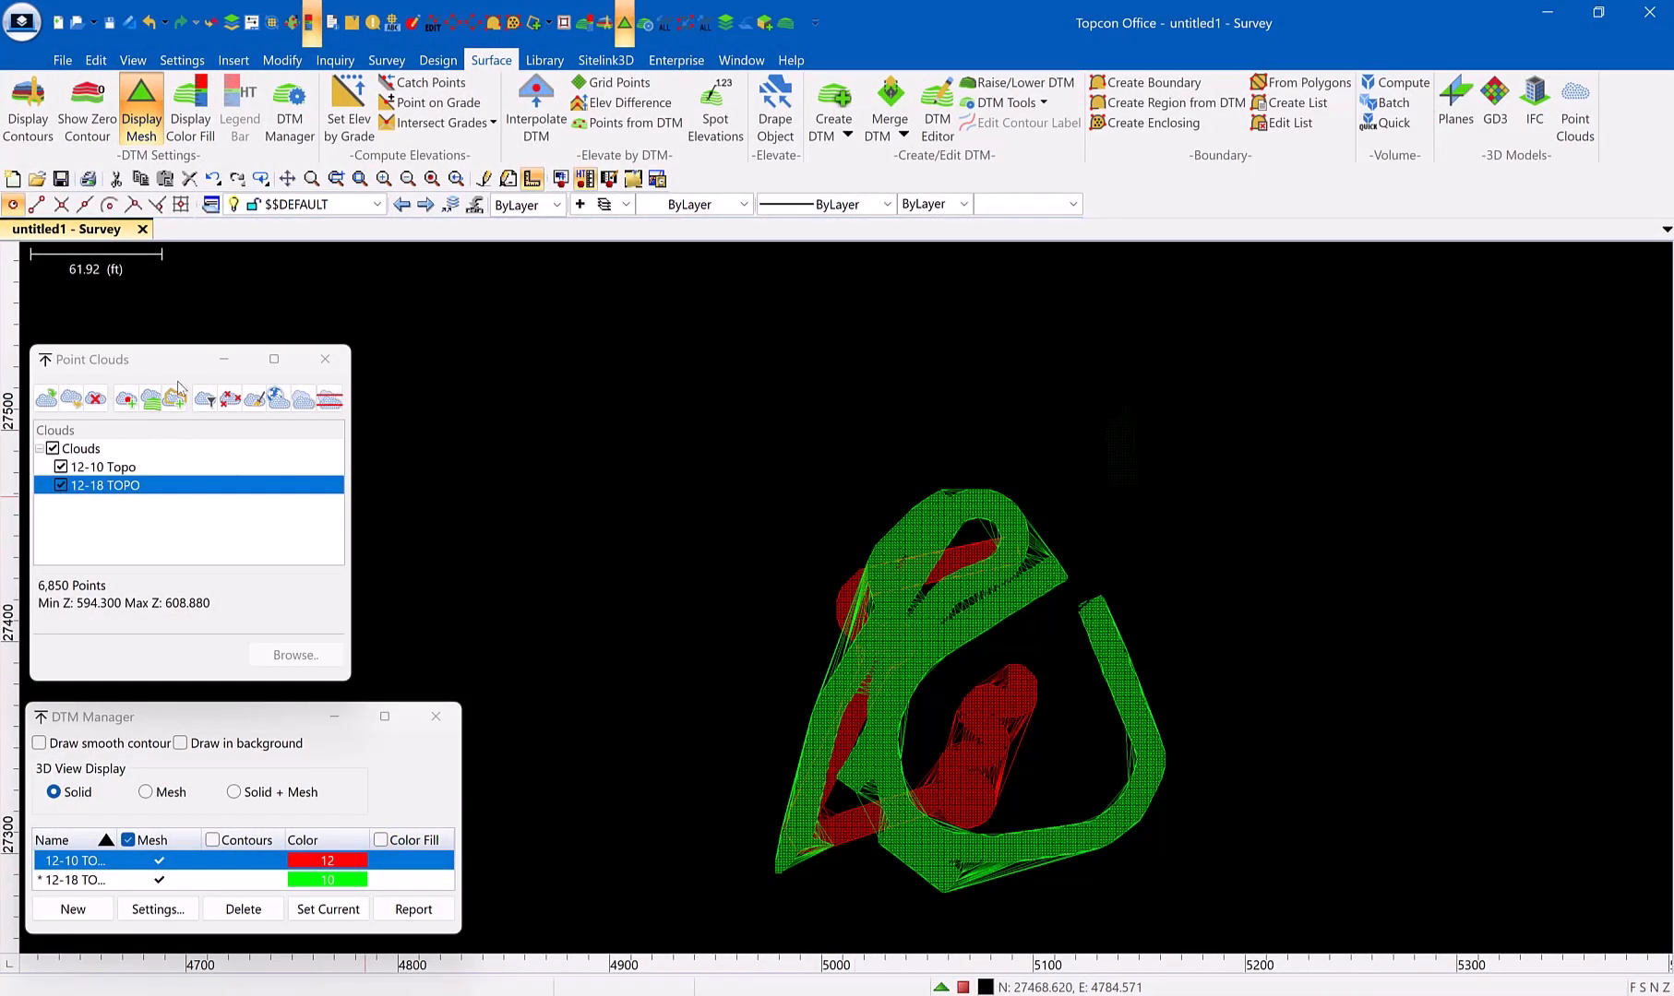
# Close the point cloud list and make the 12-10 TOPO surface the current DTM, keeping its mesh displayed
pyautogui.click(325, 360)
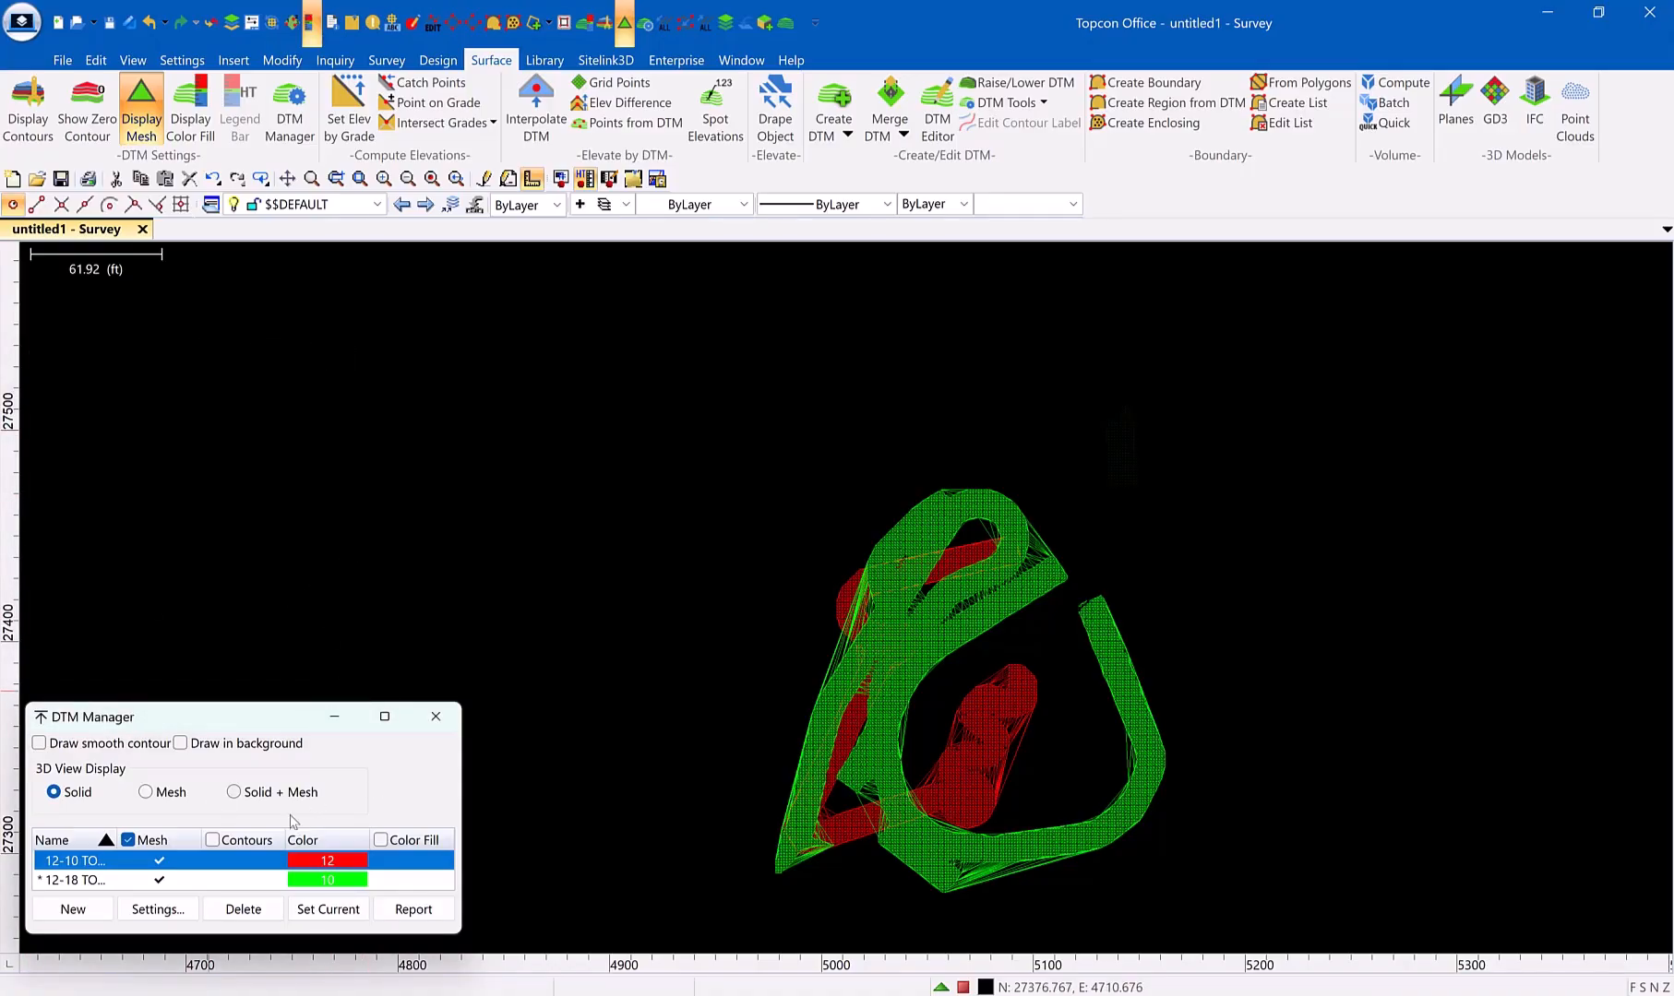
pyautogui.click(160, 867)
pyautogui.click(160, 861)
pyautogui.click(329, 910)
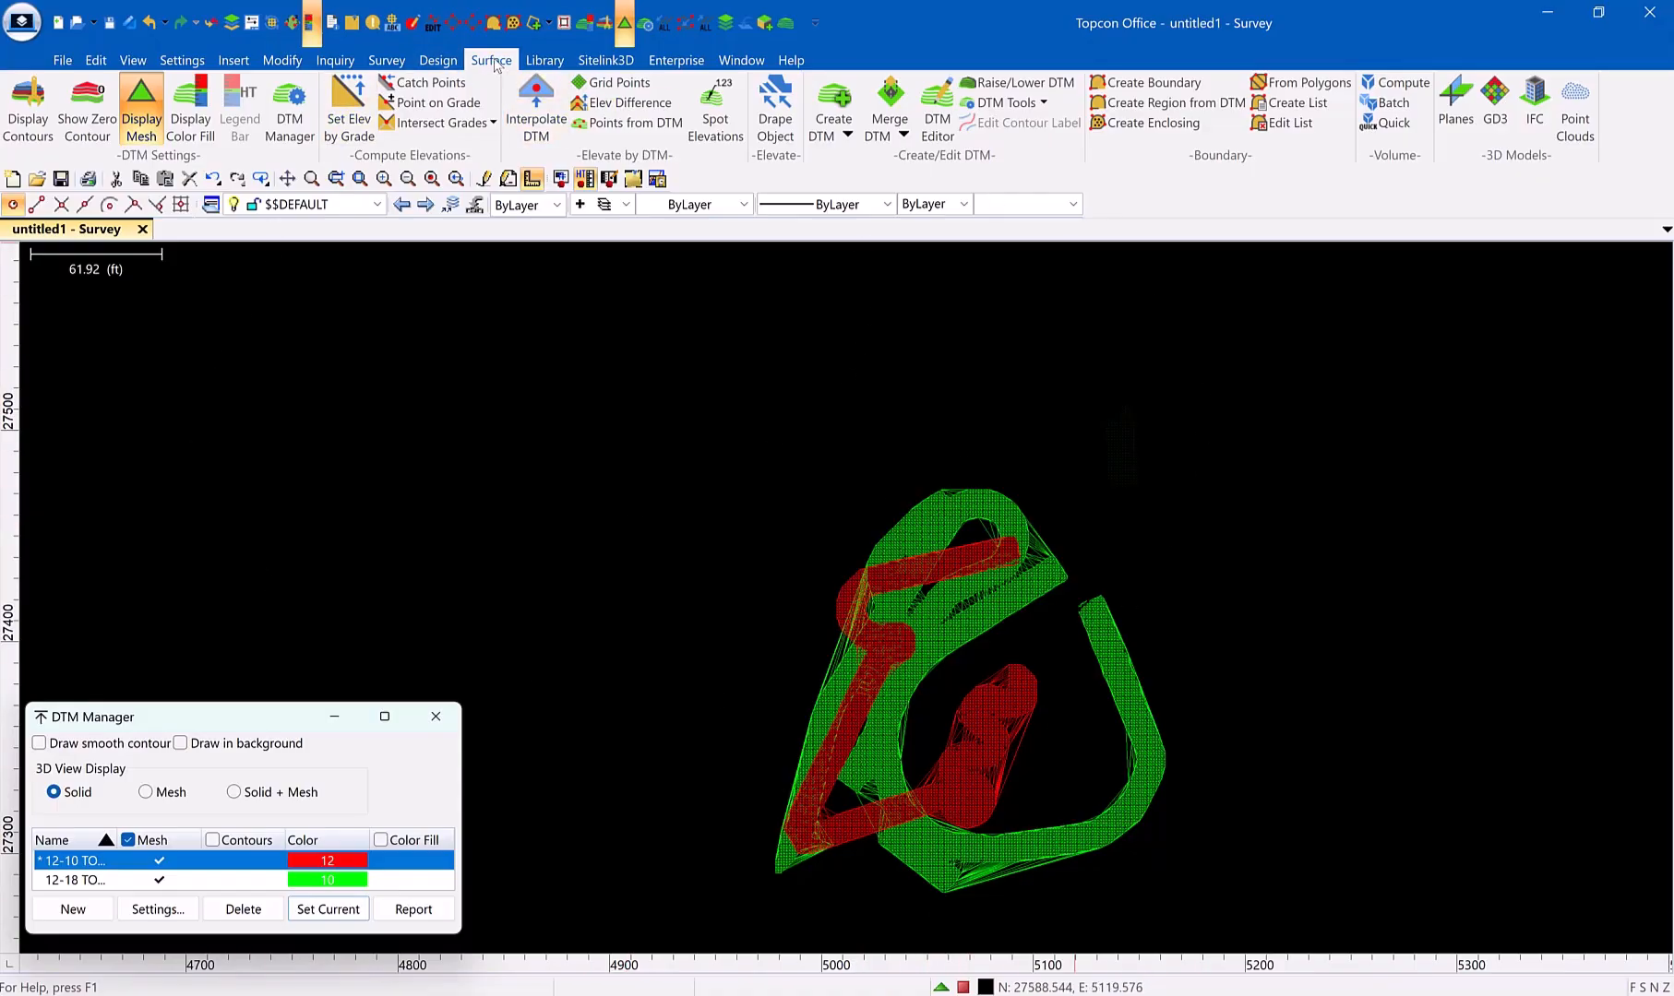
# Compute prismoidal volumes with 12-10 TOPO as design surface and 12-18 TOPO as natural surface, bounded by the design DTM
pyautogui.click(1409, 84)
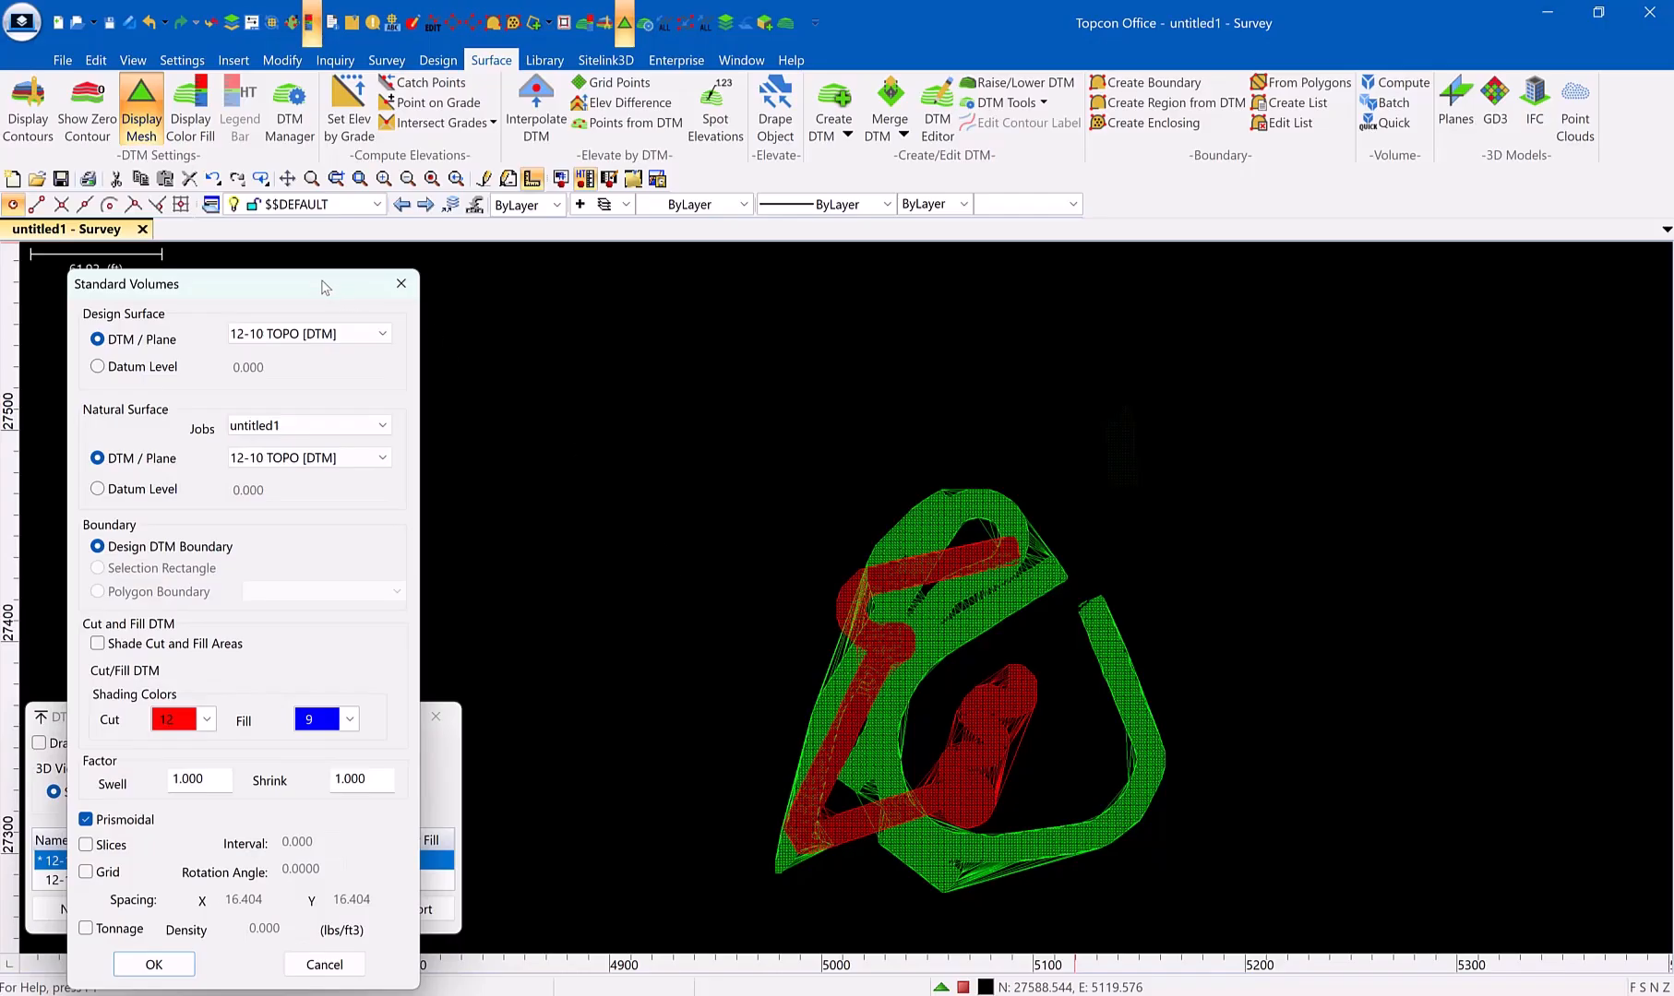
pyautogui.moveTo(324, 287); pyautogui.dragTo(974, 154)
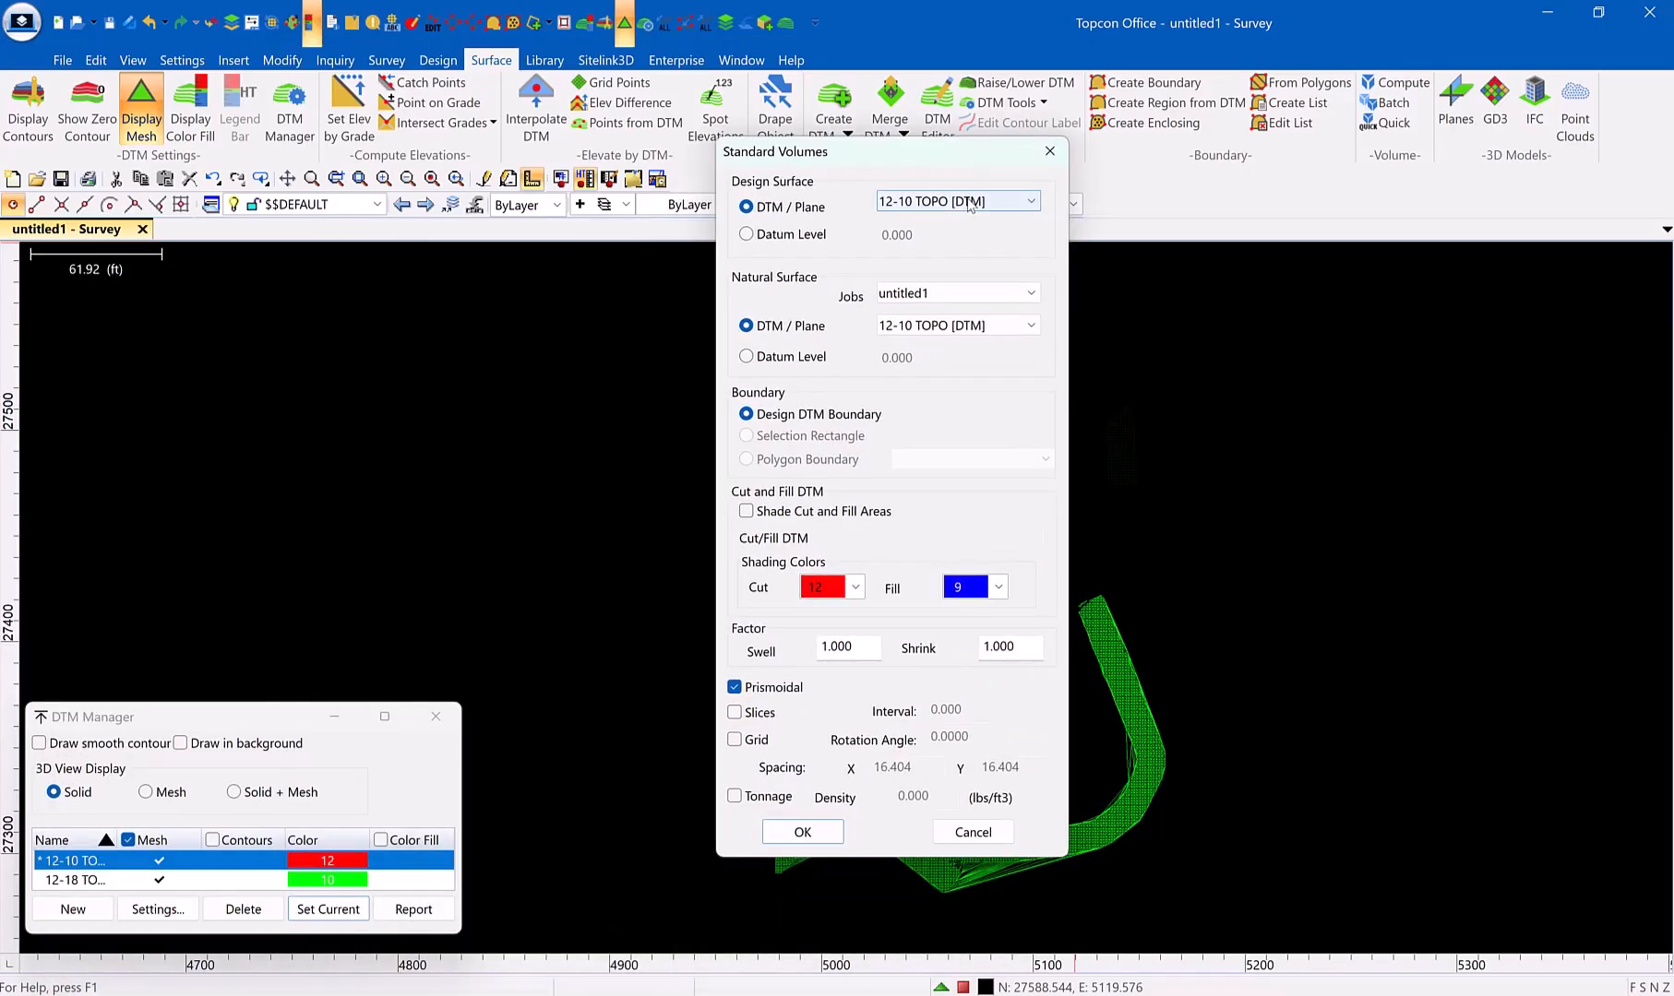
pyautogui.click(955, 328)
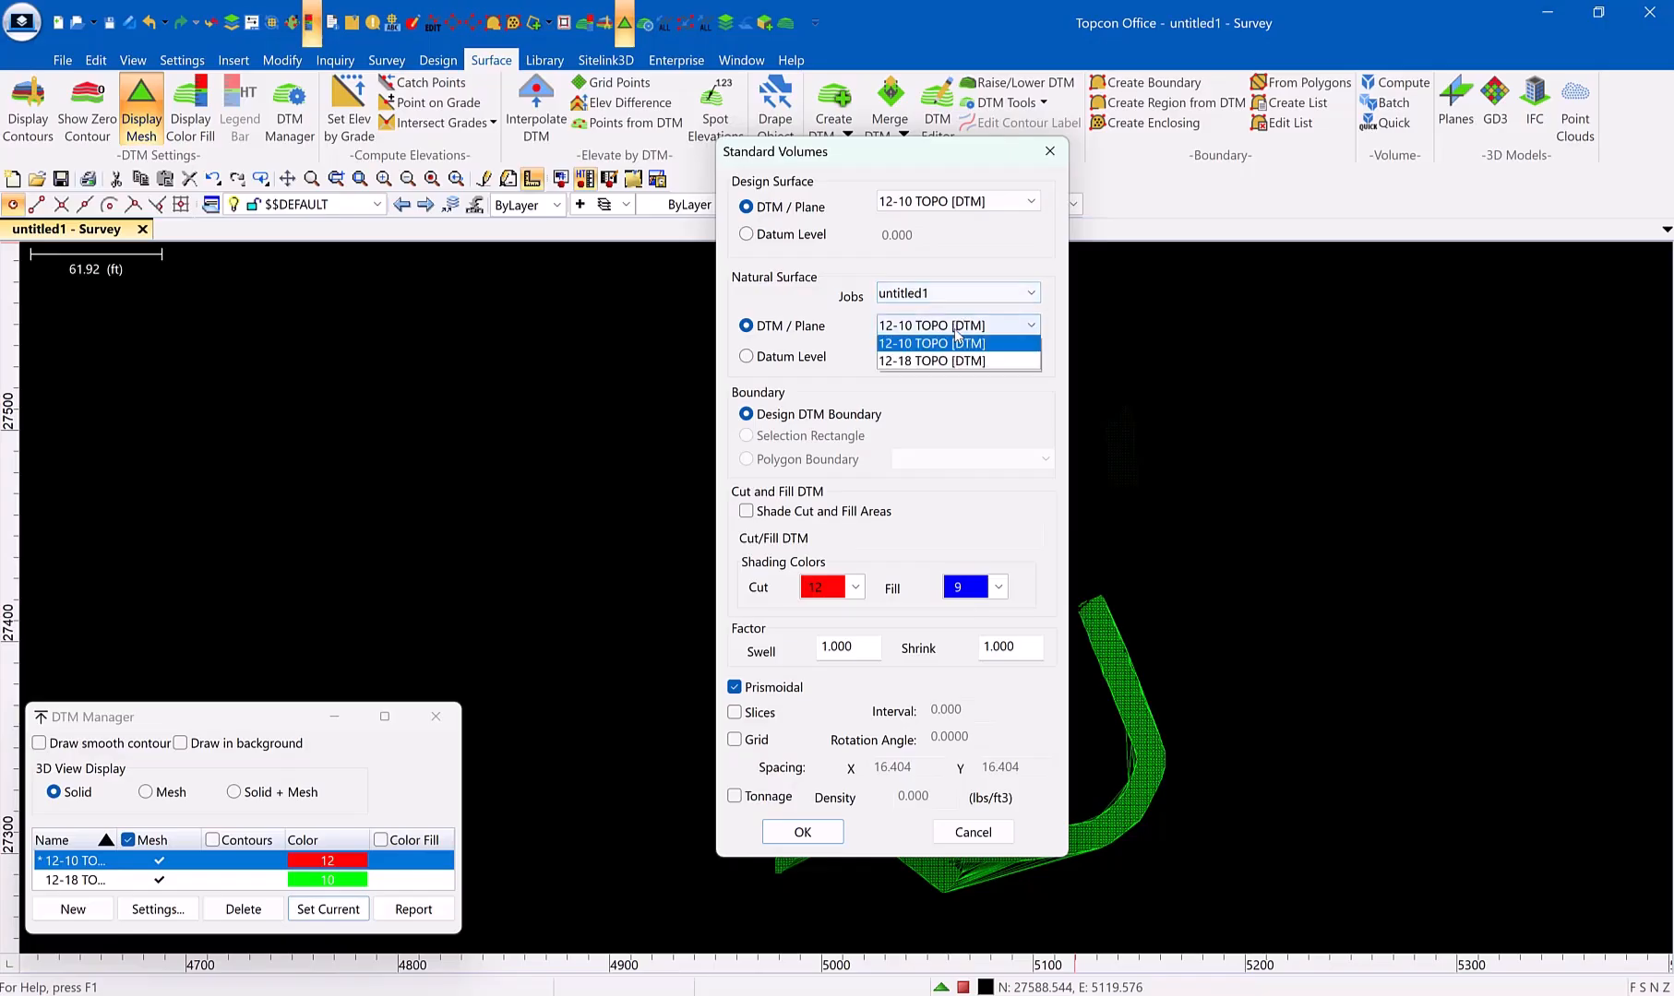
pyautogui.click(933, 360)
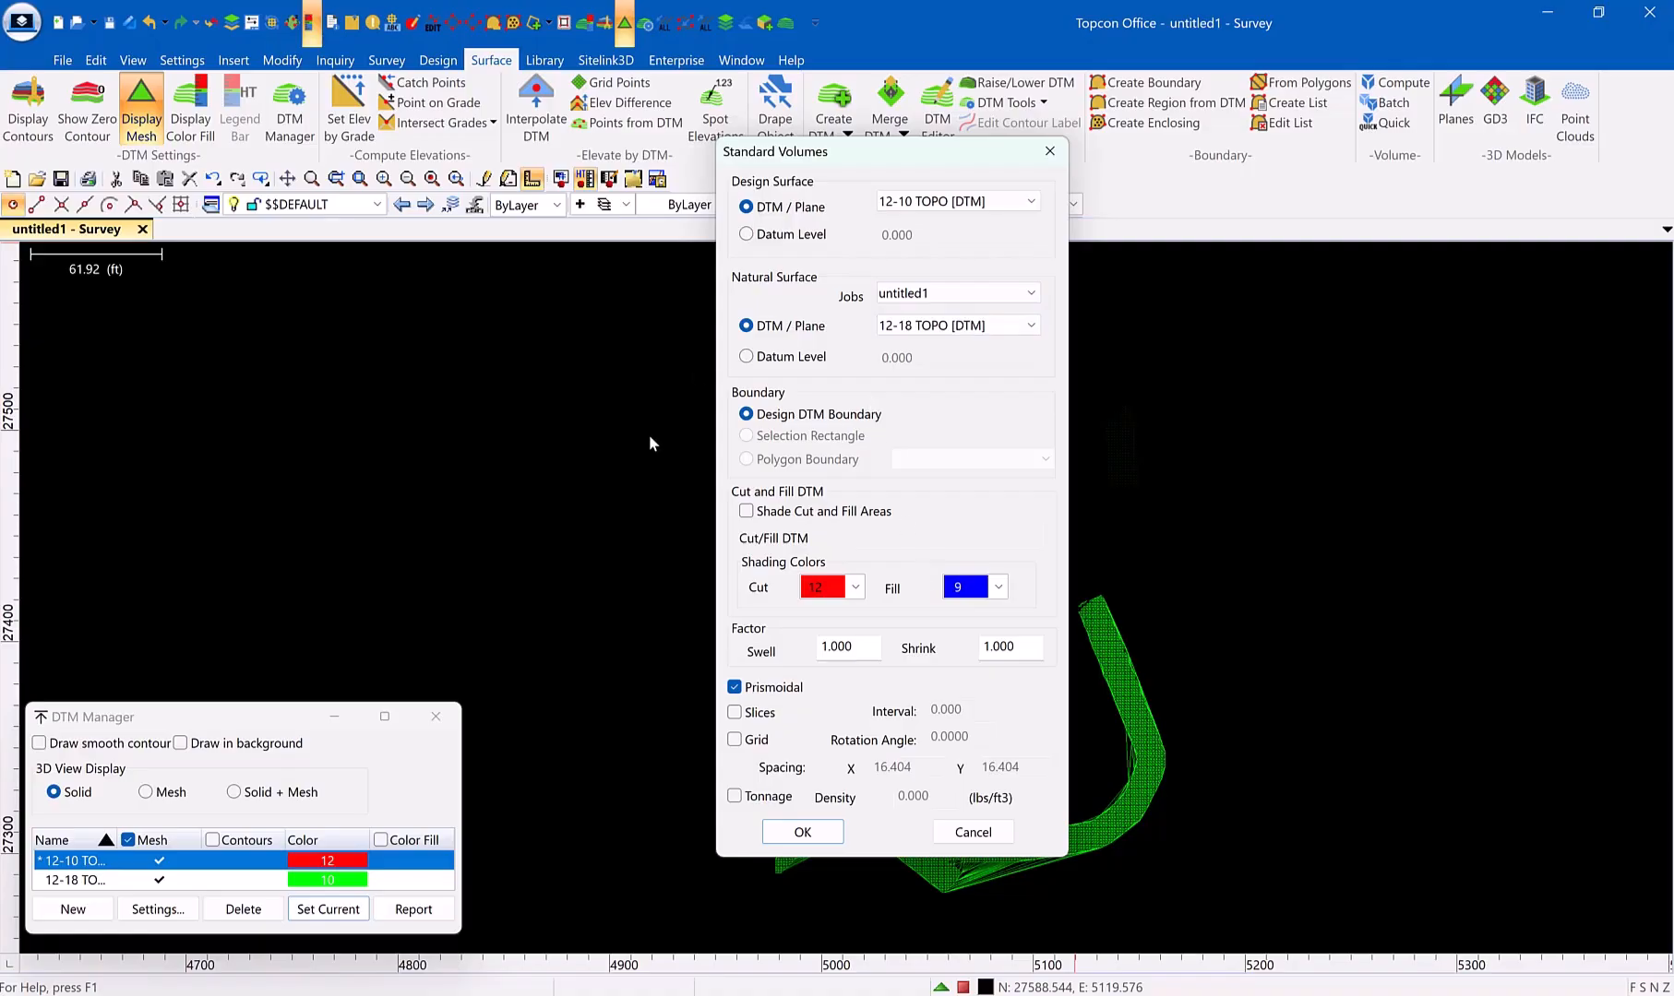
pyautogui.click(833, 834)
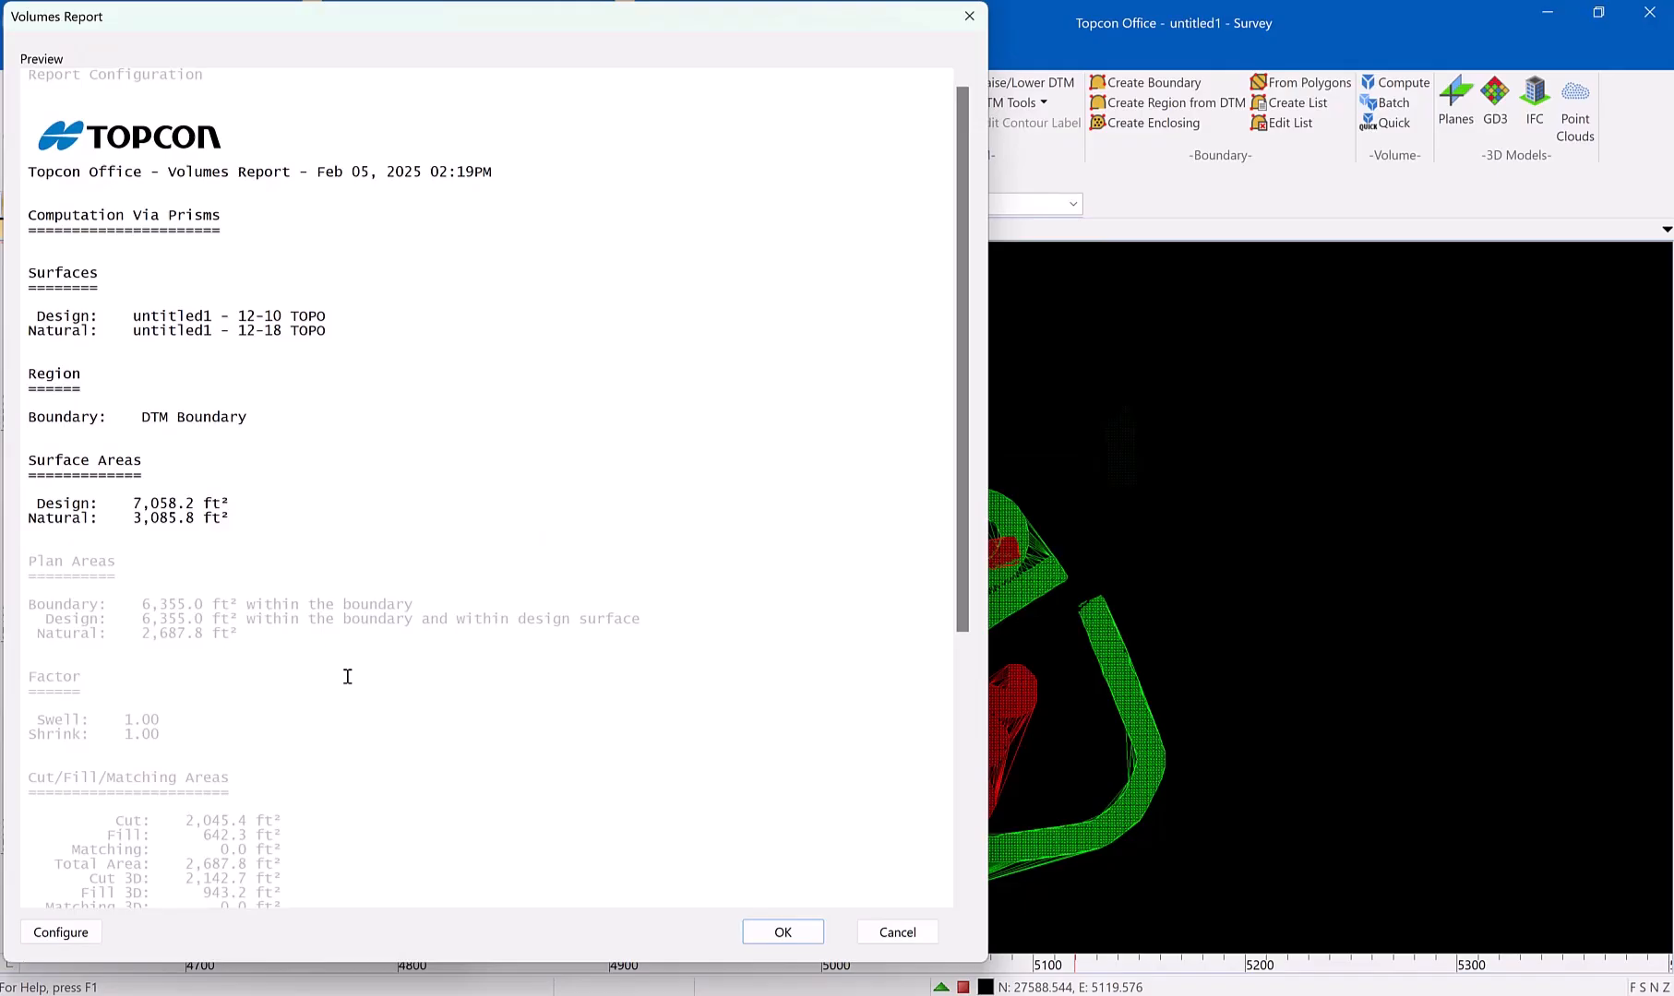
# Look through the volumes report preview and try including the Plan Areas table before excluding it again
pyautogui.scroll(-8, 336, 720)
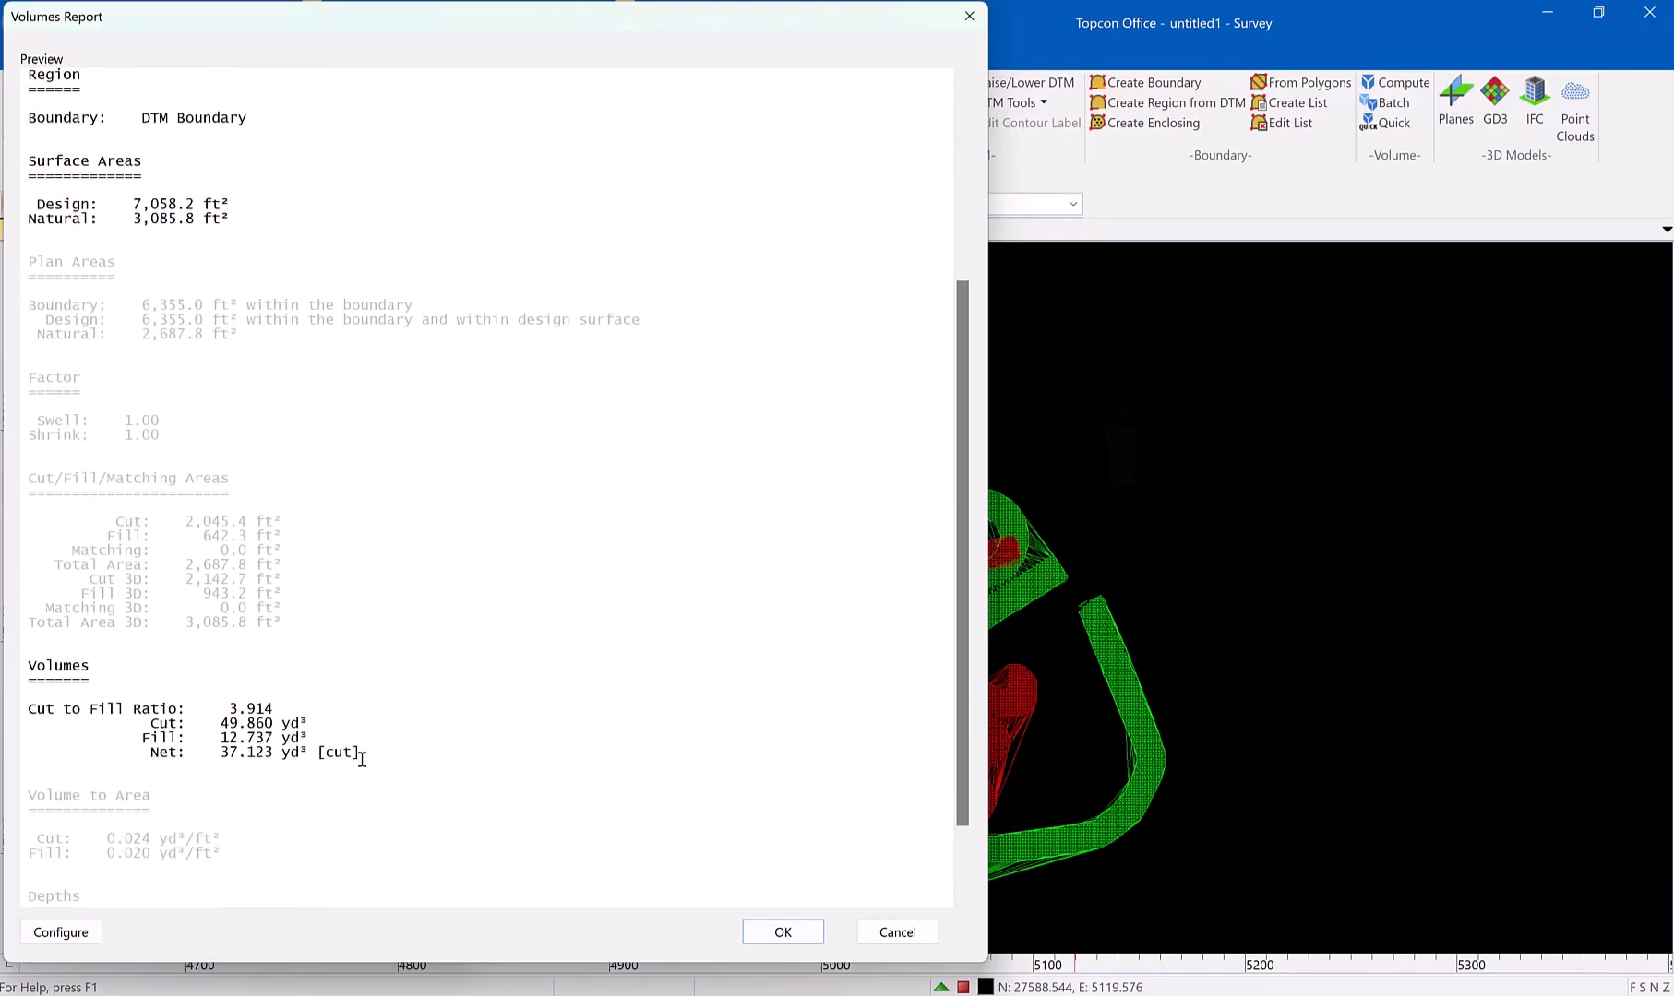
pyautogui.scroll(7, 447, 780)
pyautogui.scroll(1, 454, 781)
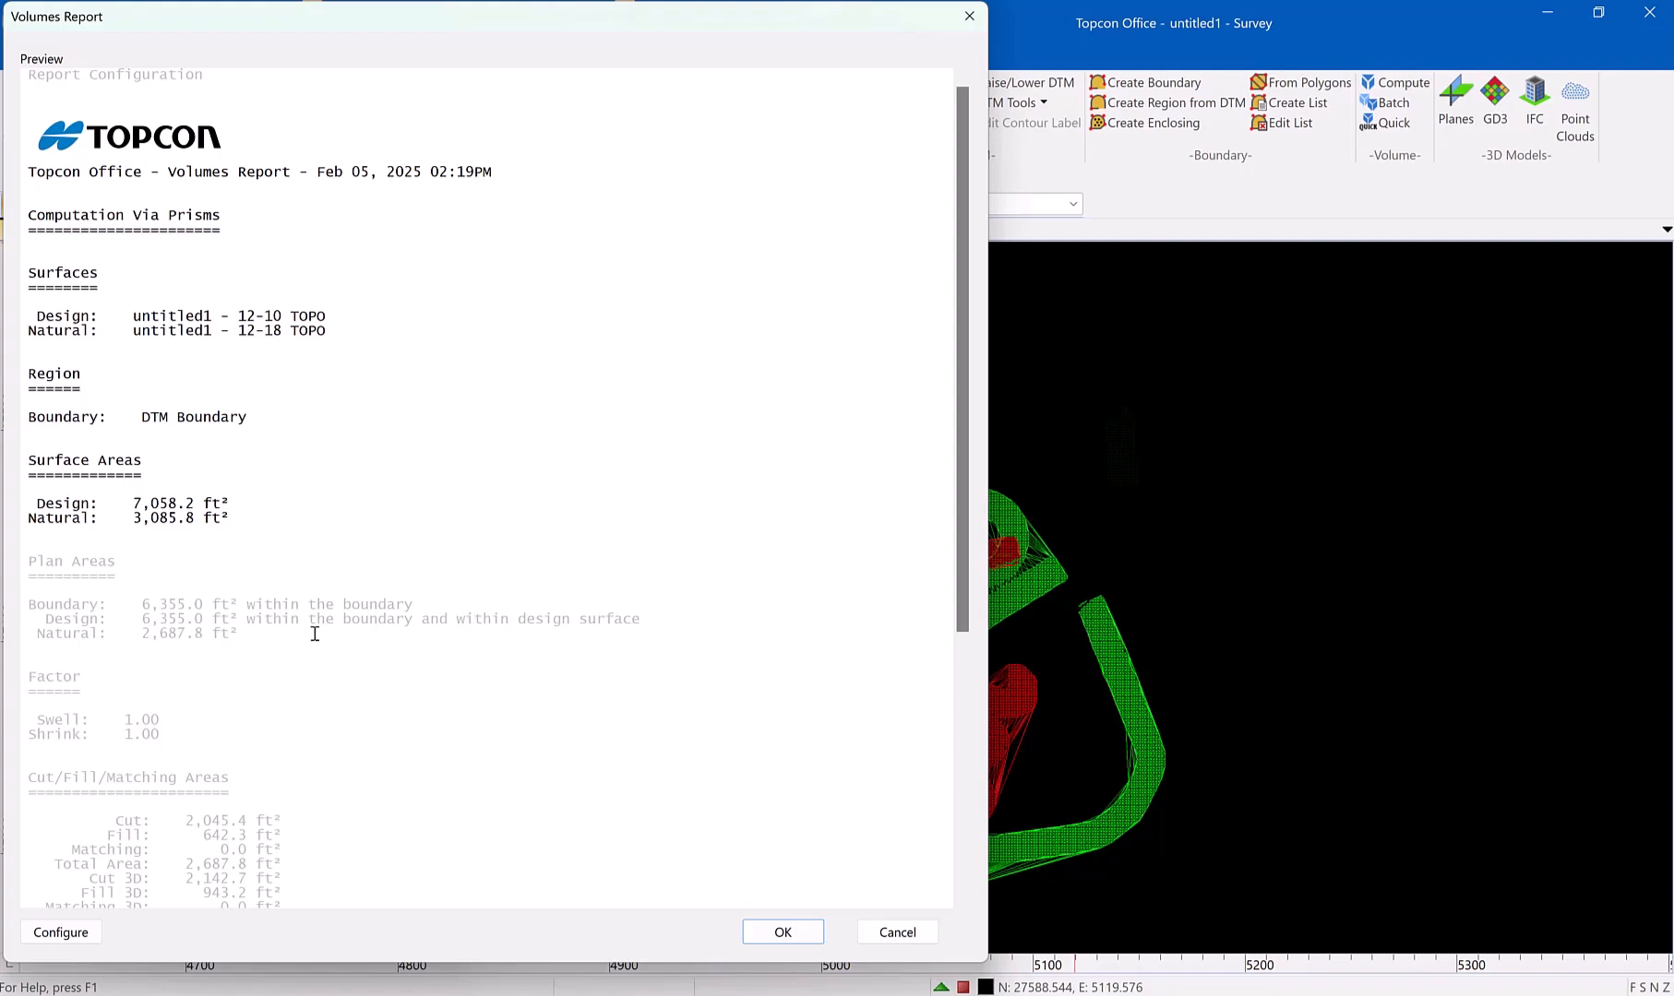
pyautogui.rightClick(95, 567)
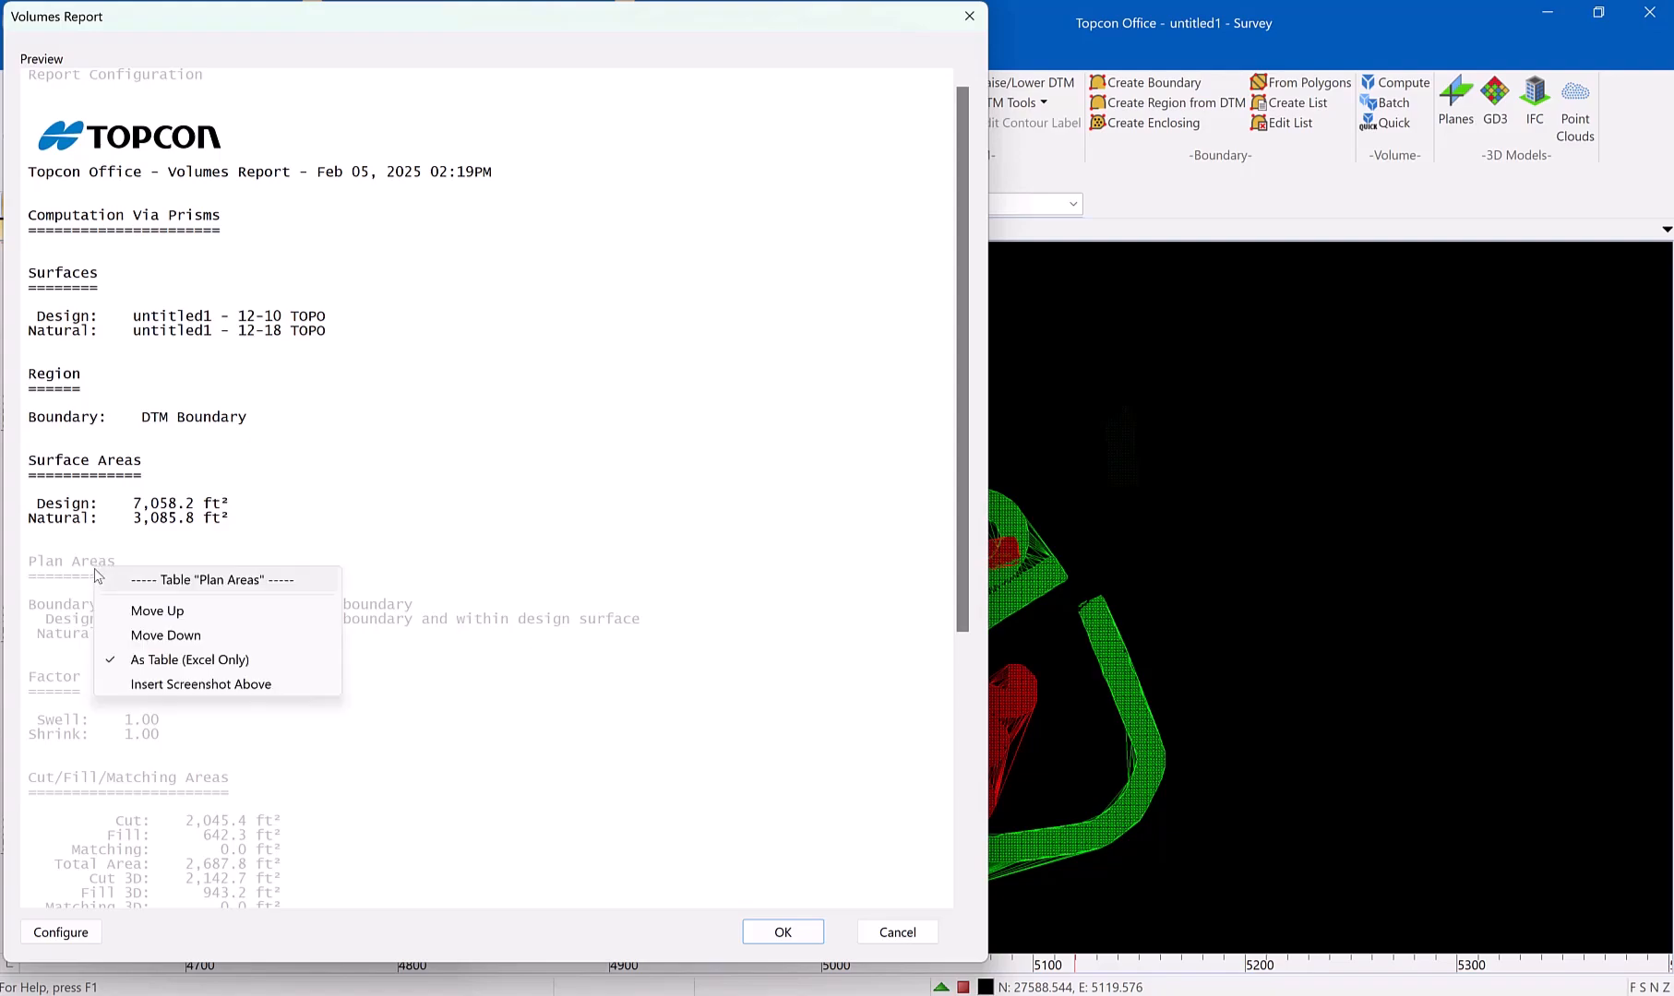
pyautogui.click(226, 574)
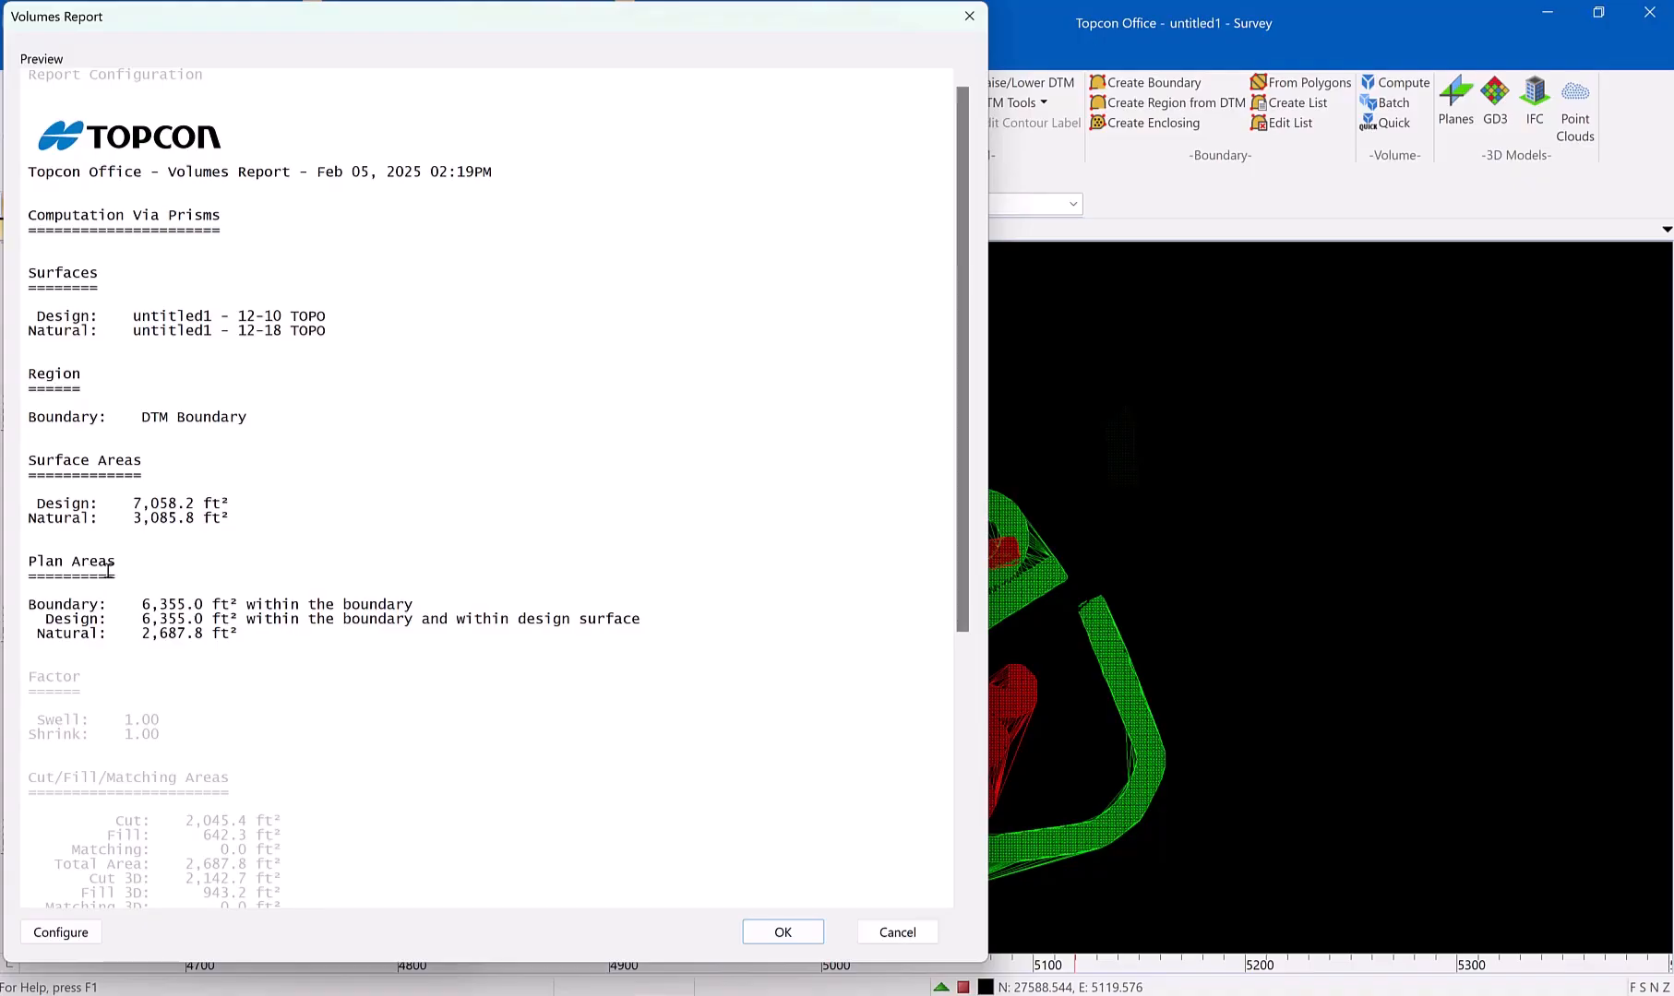
pyautogui.rightClick(108, 570)
pyautogui.click(199, 584)
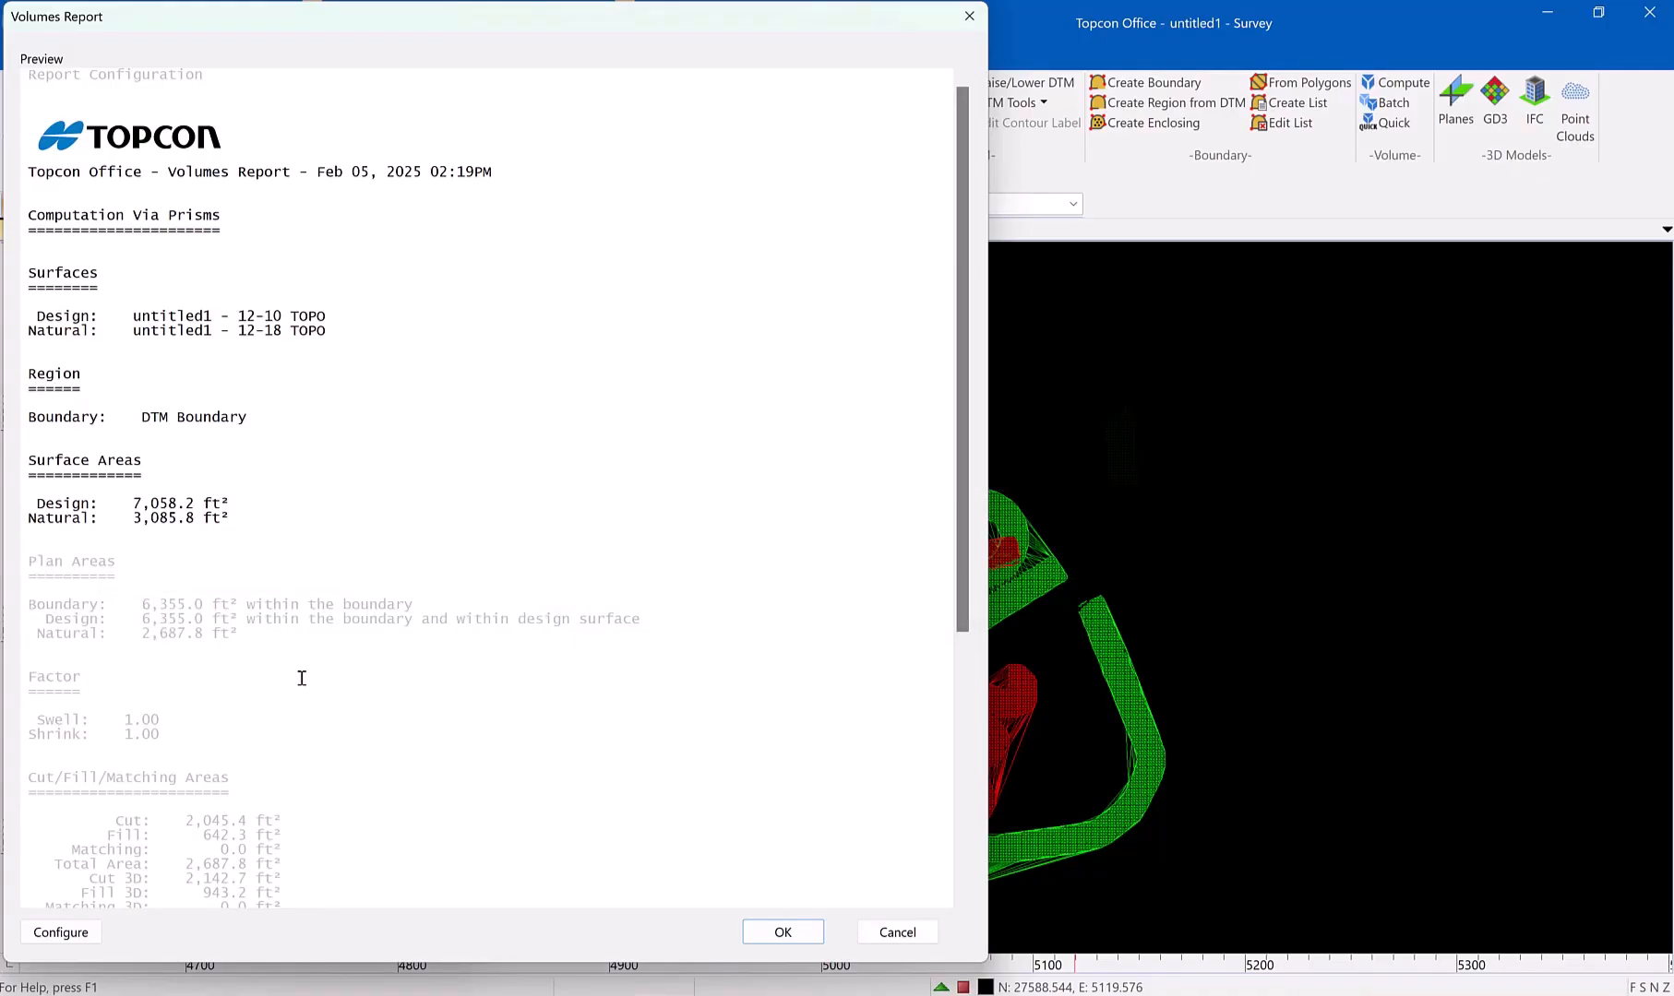
# Review the surface areas and net volume in the preview, and generate the volumes report with the DTM Manager closed
pyautogui.scroll(-2, 261, 675)
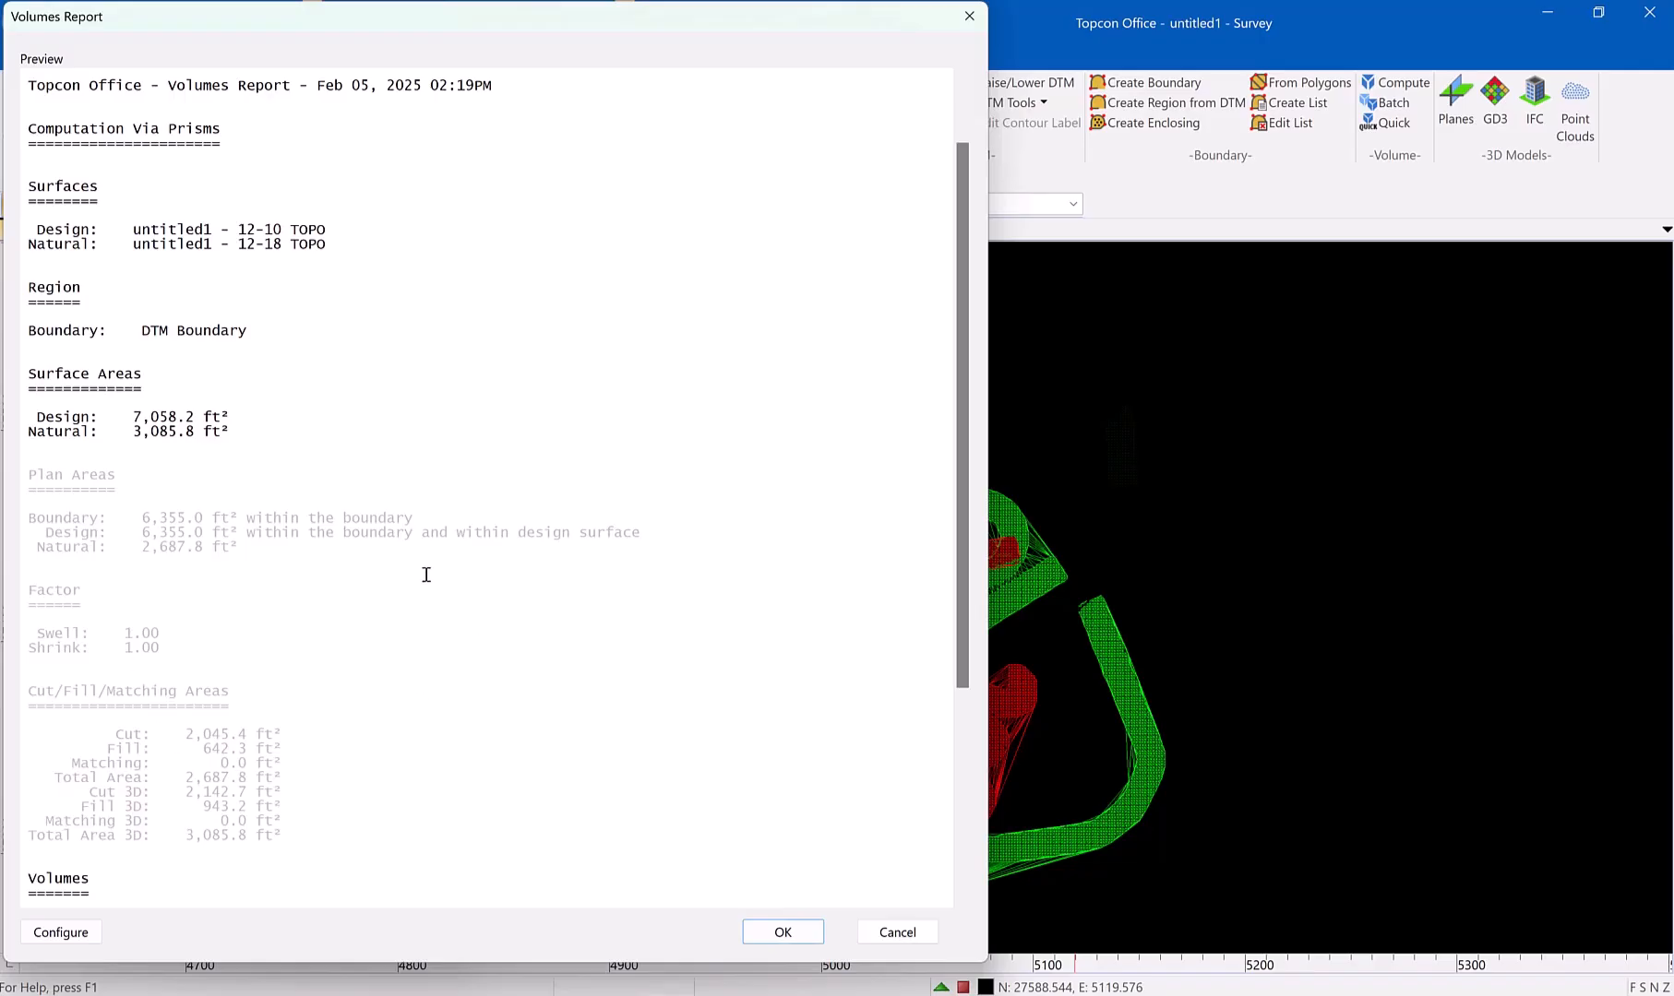
pyautogui.moveTo(242, 433); pyautogui.dragTo(19, 382)
pyautogui.click(259, 380)
pyautogui.scroll(-7, 471, 698)
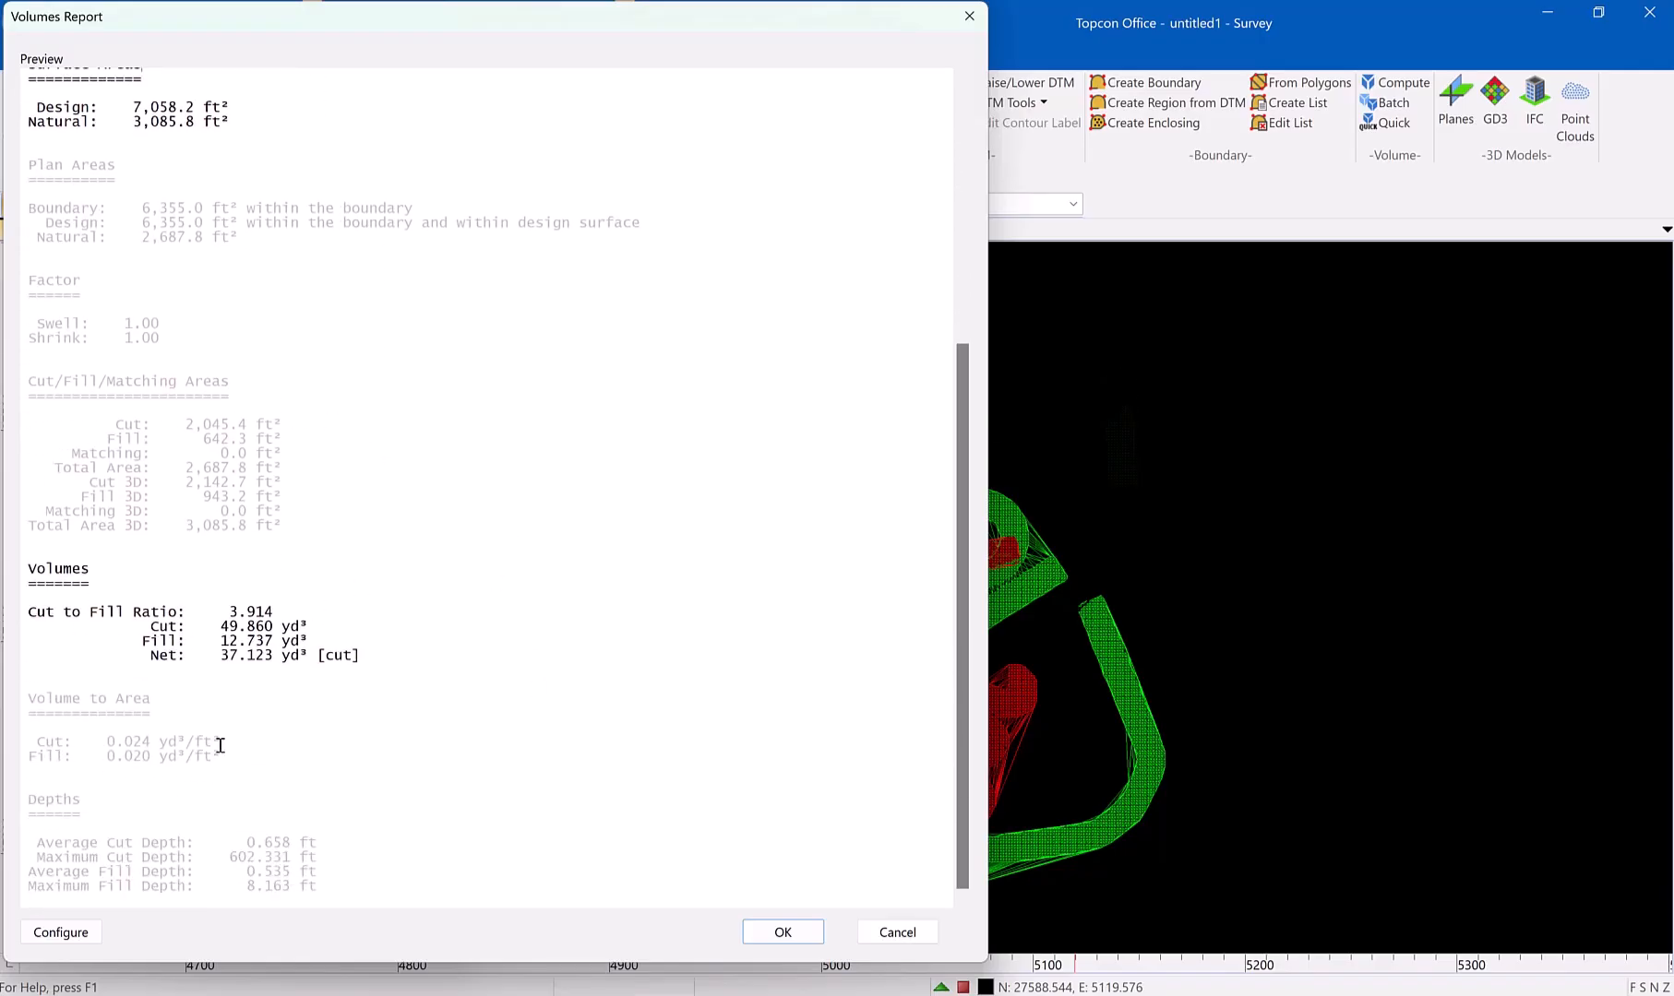
pyautogui.moveTo(140, 654); pyautogui.dragTo(355, 656)
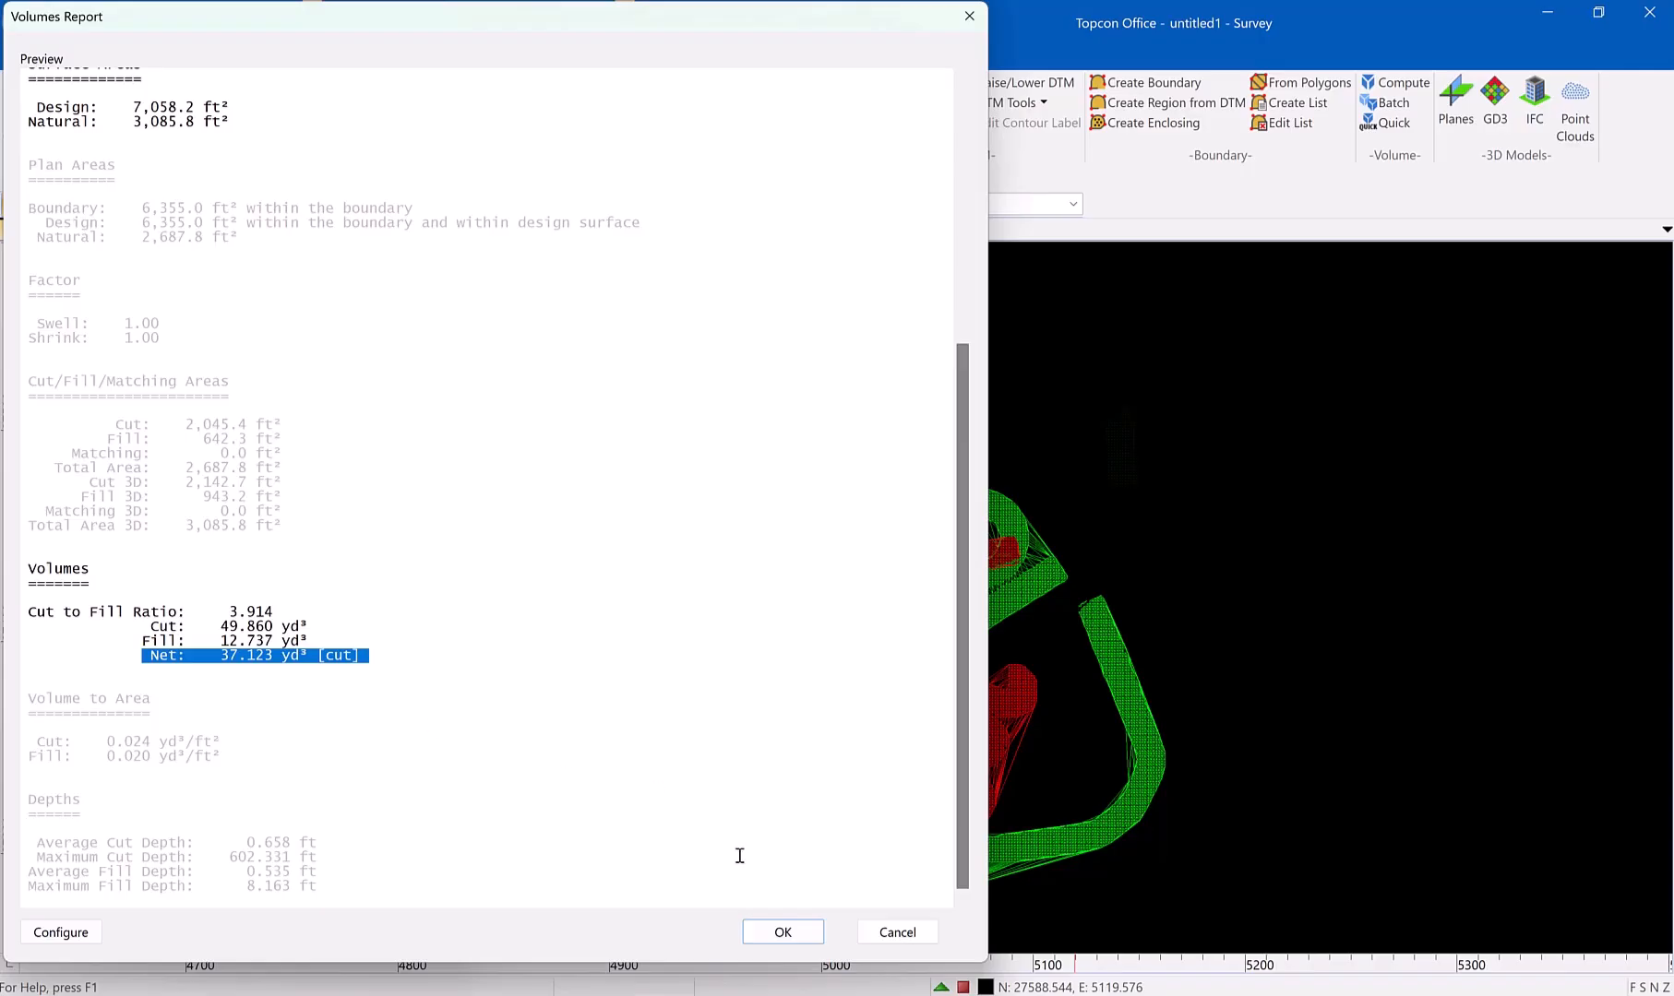
pyautogui.click(796, 932)
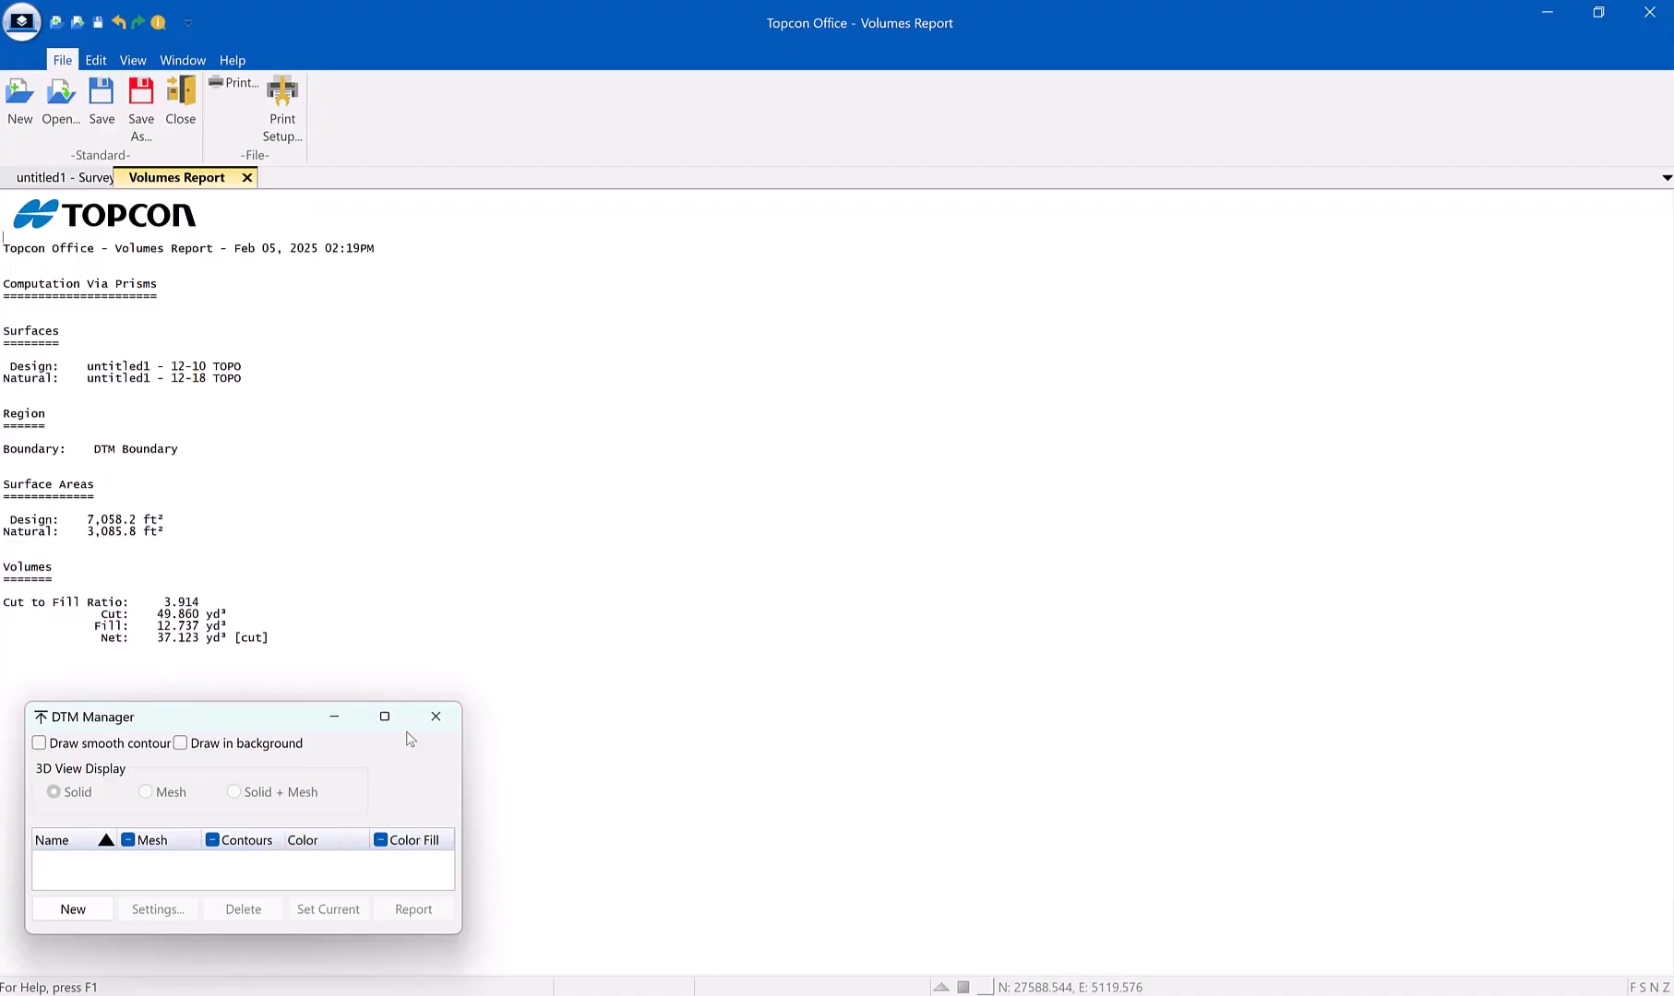
pyautogui.click(437, 718)
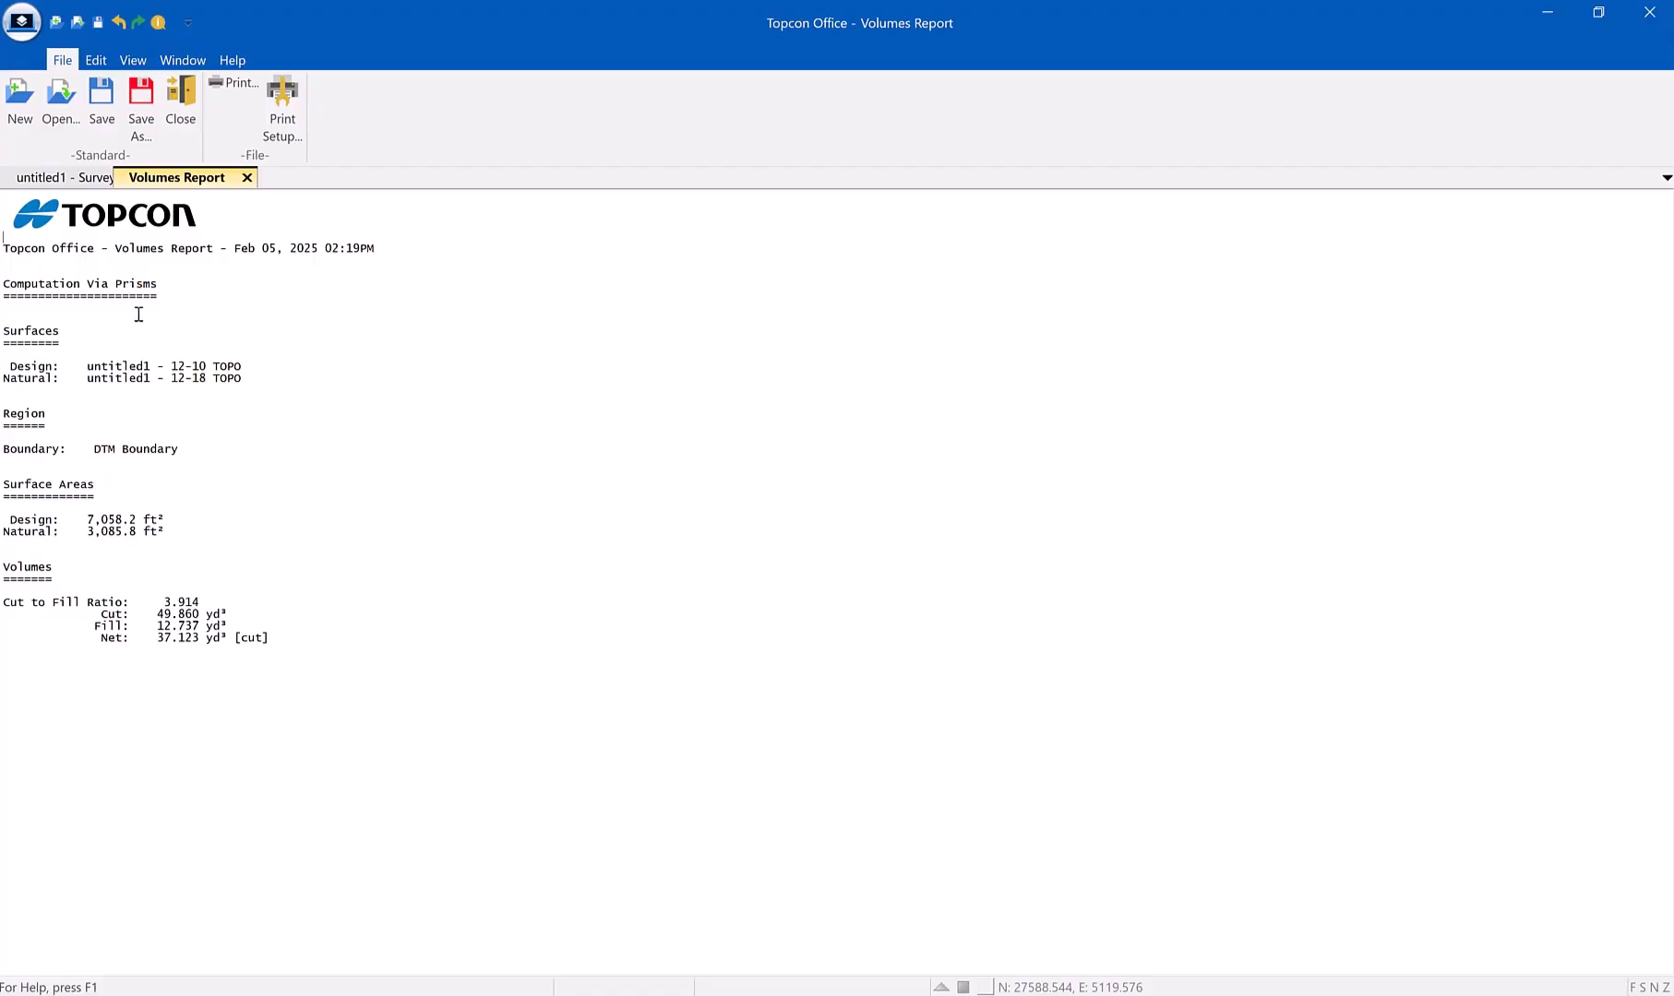
# Save the volumes report as December report 3 in the Downloads folder, as a .rep report file
pyautogui.click(141, 116)
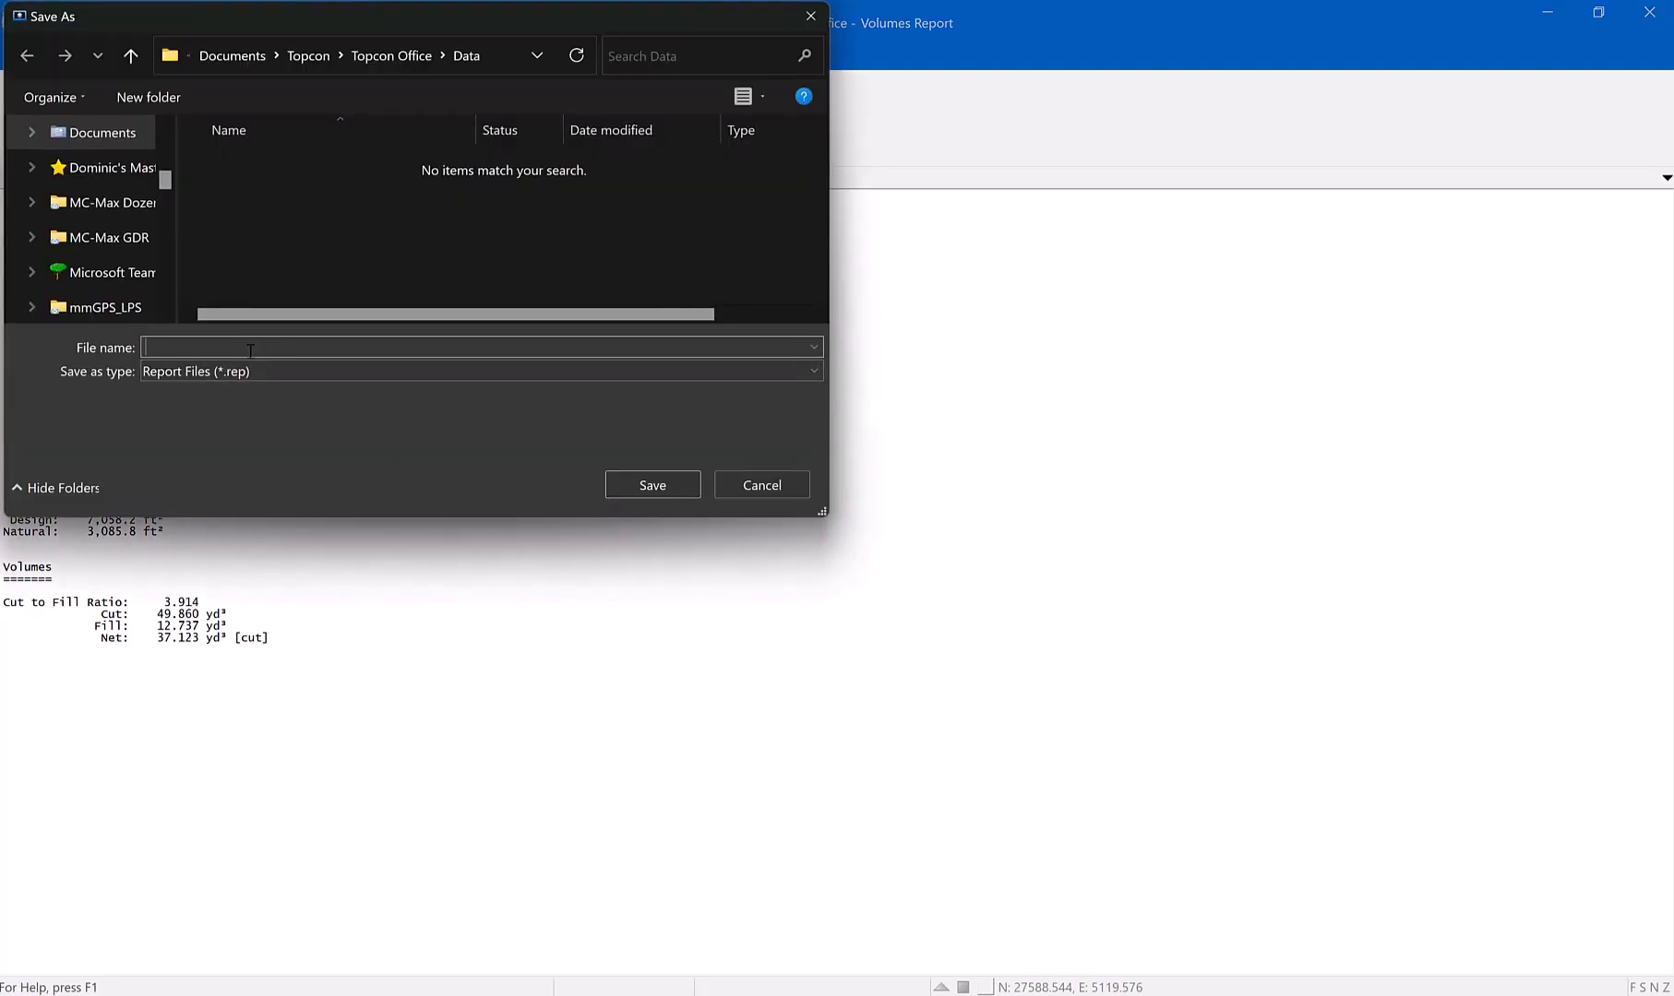
pyautogui.write('December report 3')
pyautogui.scroll(-4, 111, 202)
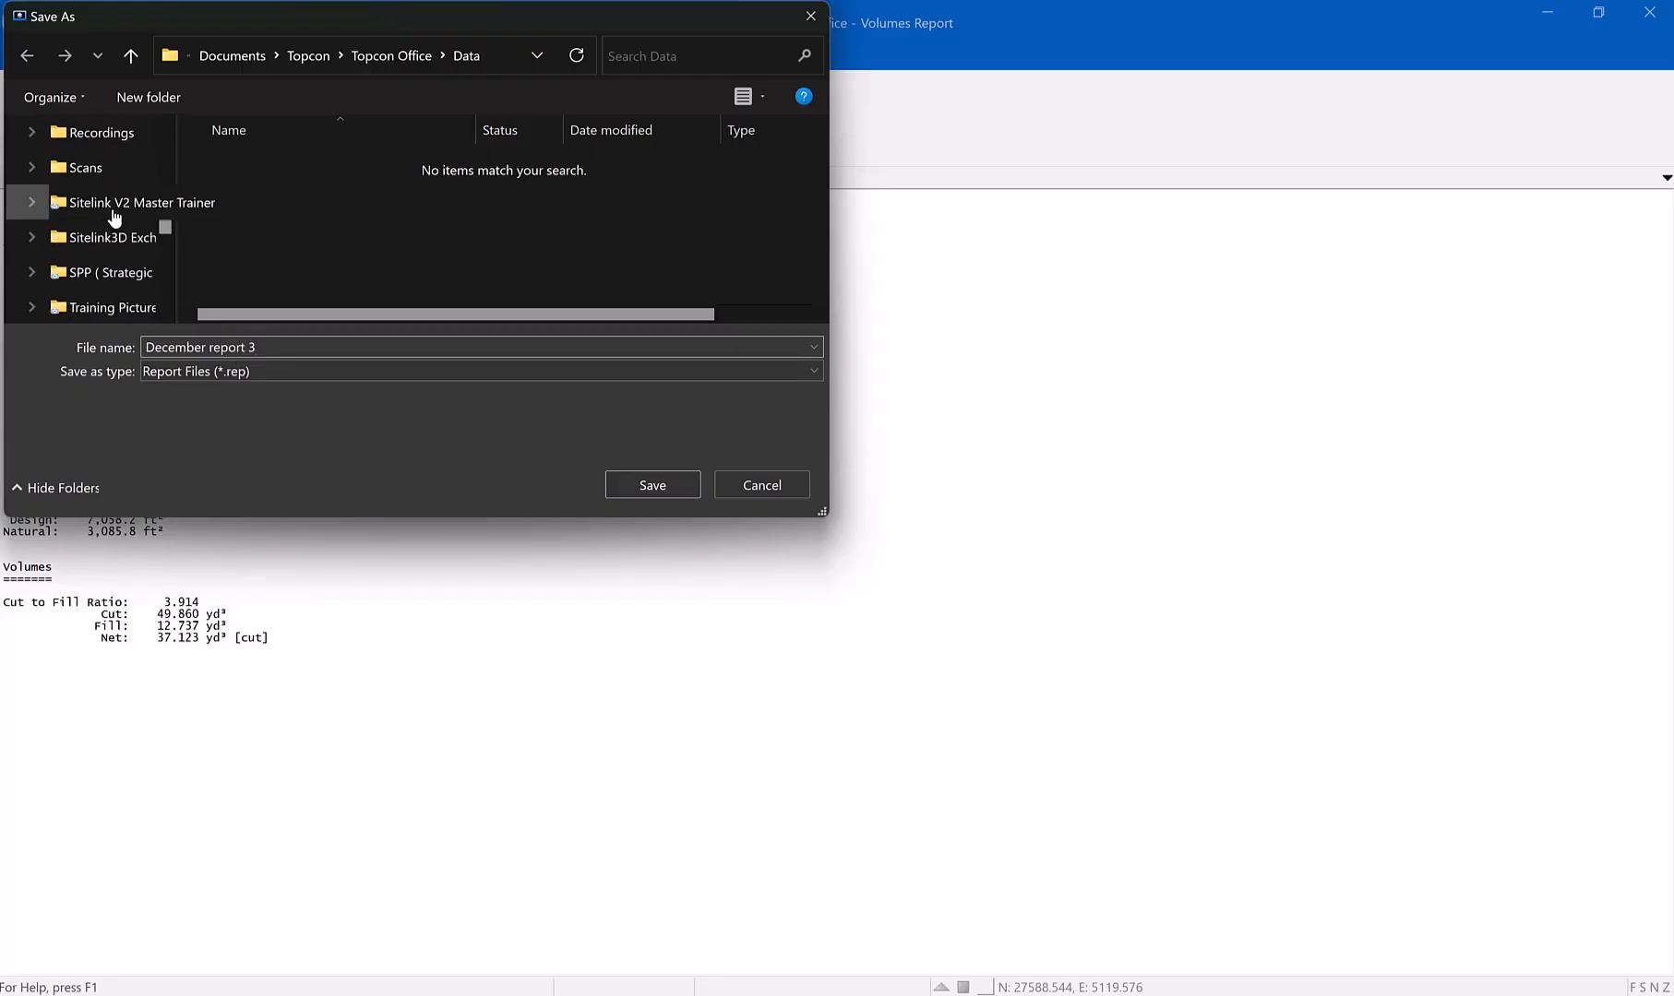
pyautogui.scroll(5, 114, 216)
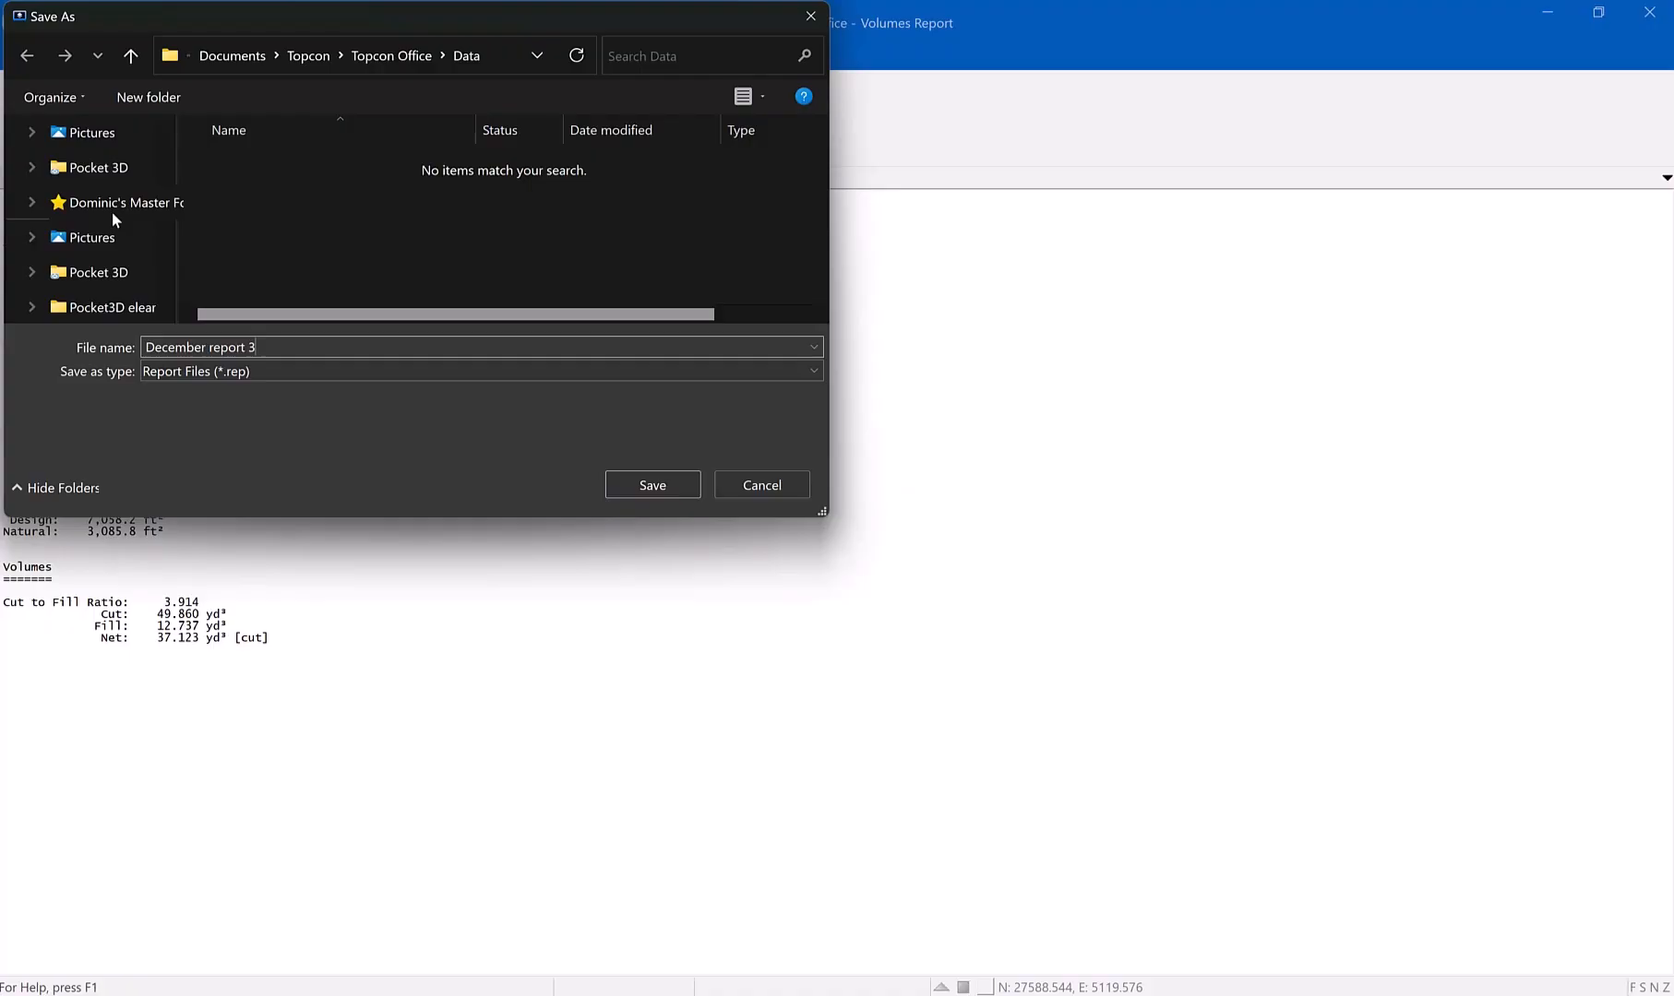
pyautogui.scroll(8, 112, 214)
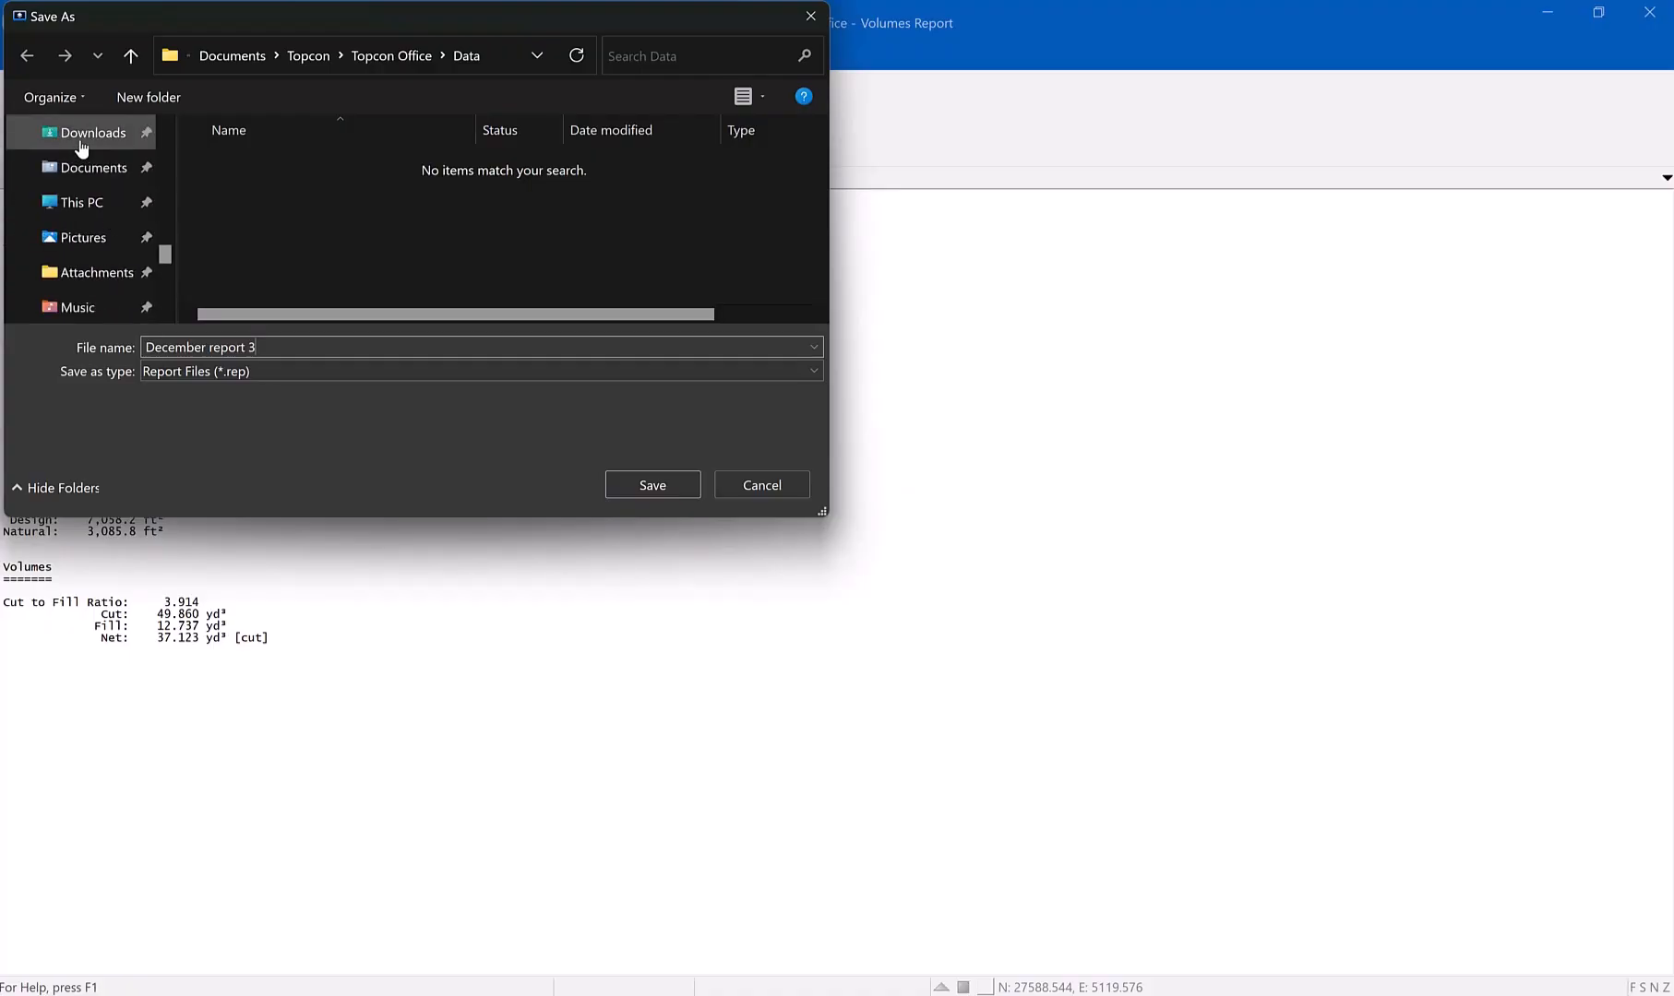
pyautogui.click(85, 140)
pyautogui.click(649, 485)
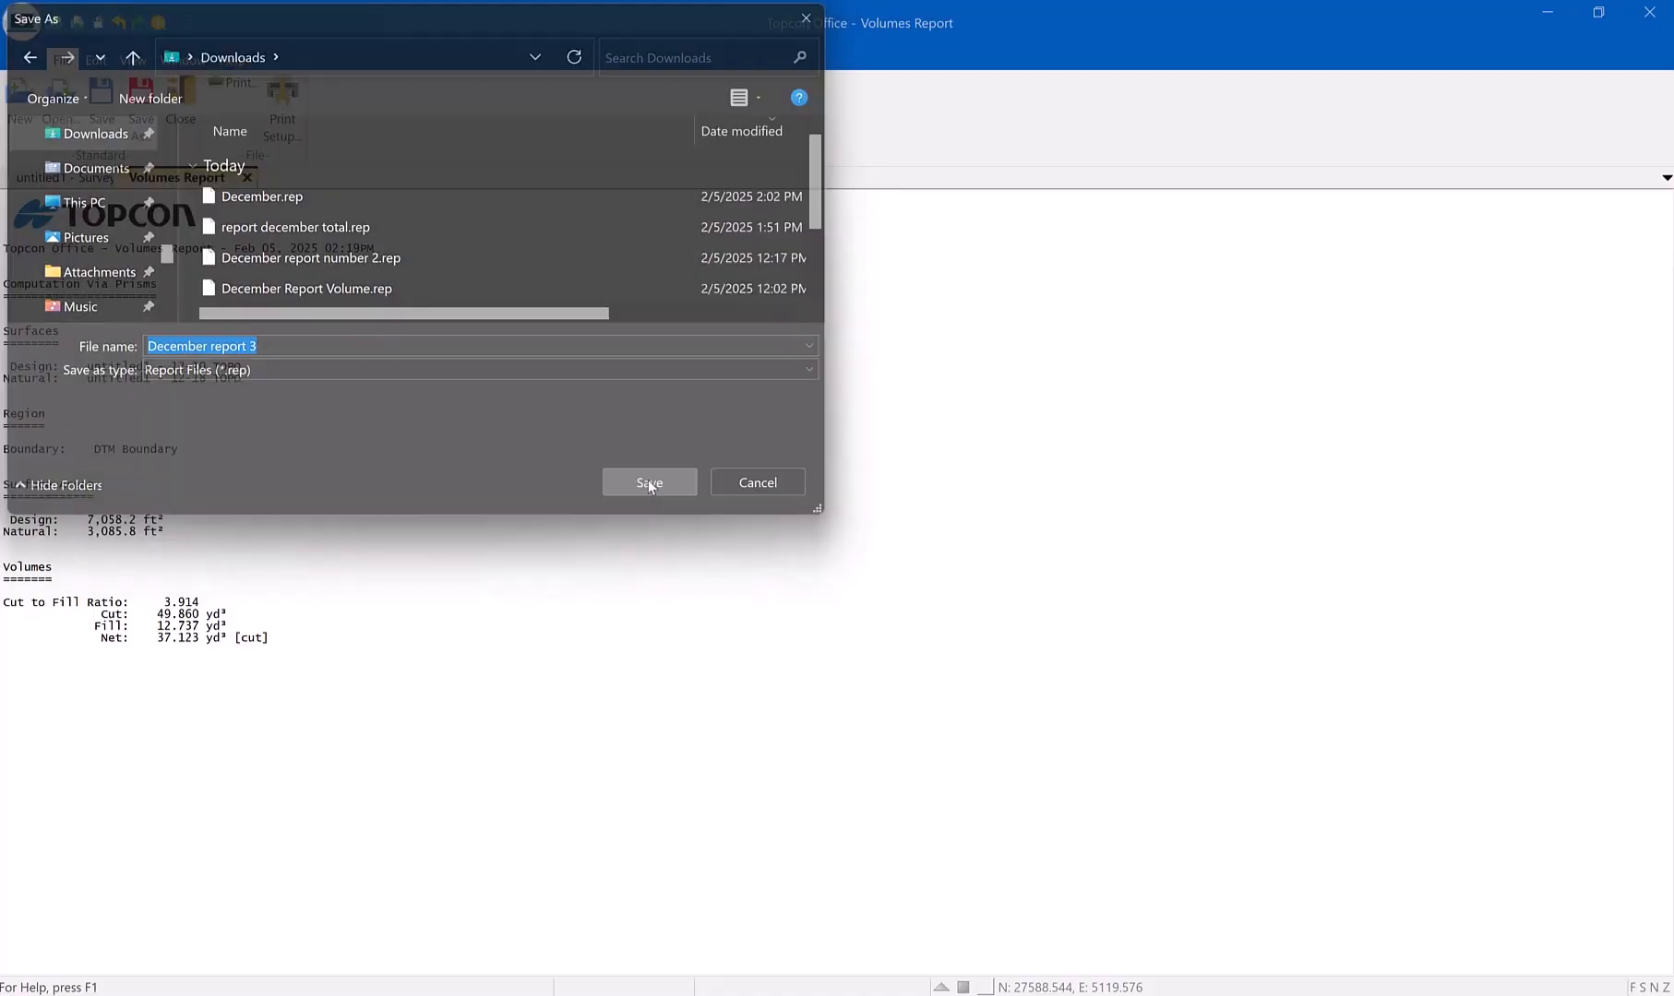